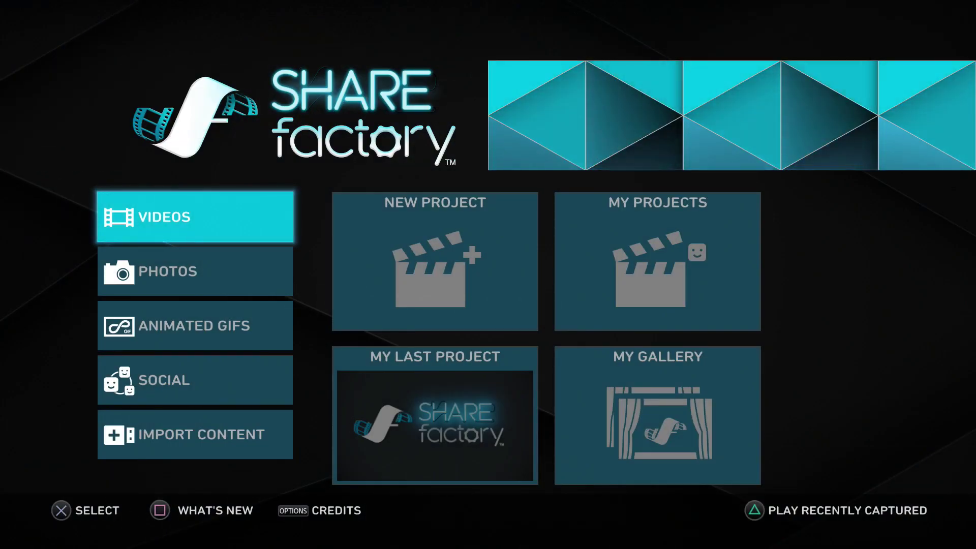
Look through the Photos, Animated GIFs, Social and Import Content sections and return to Videos
key(Down)
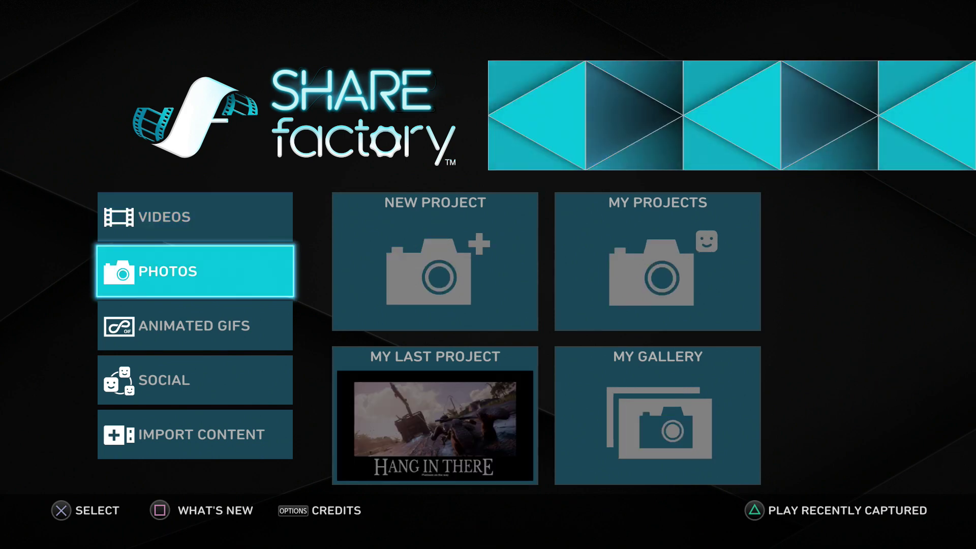
key(Down)
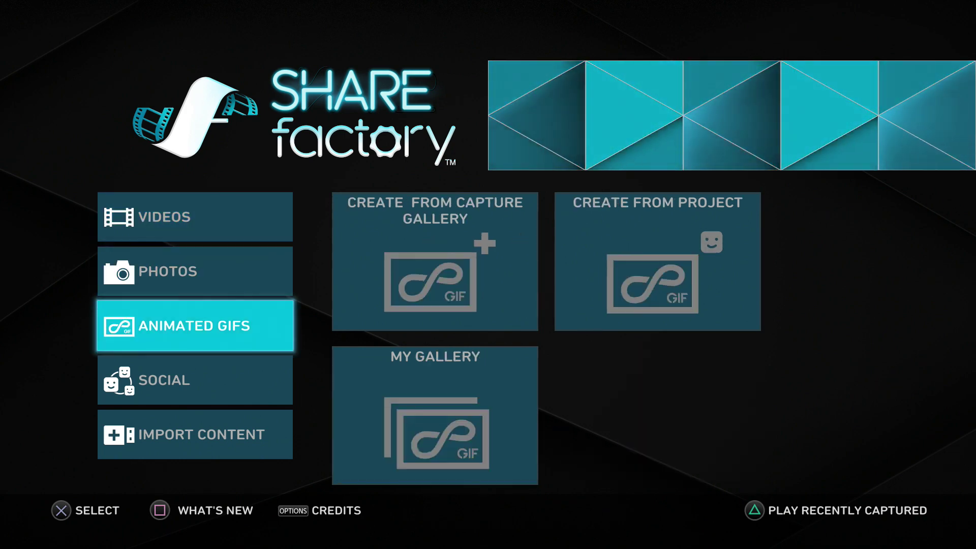
key(Up)
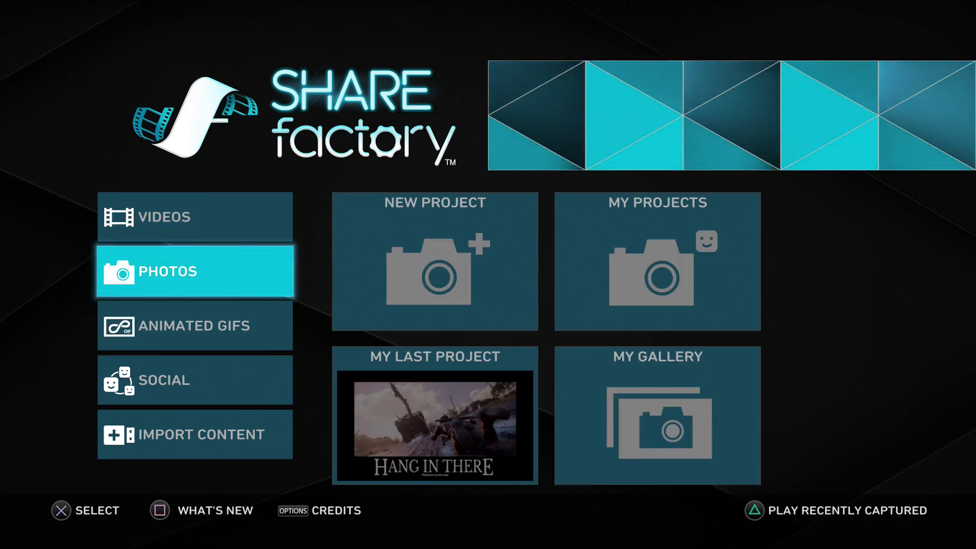
key(Down)
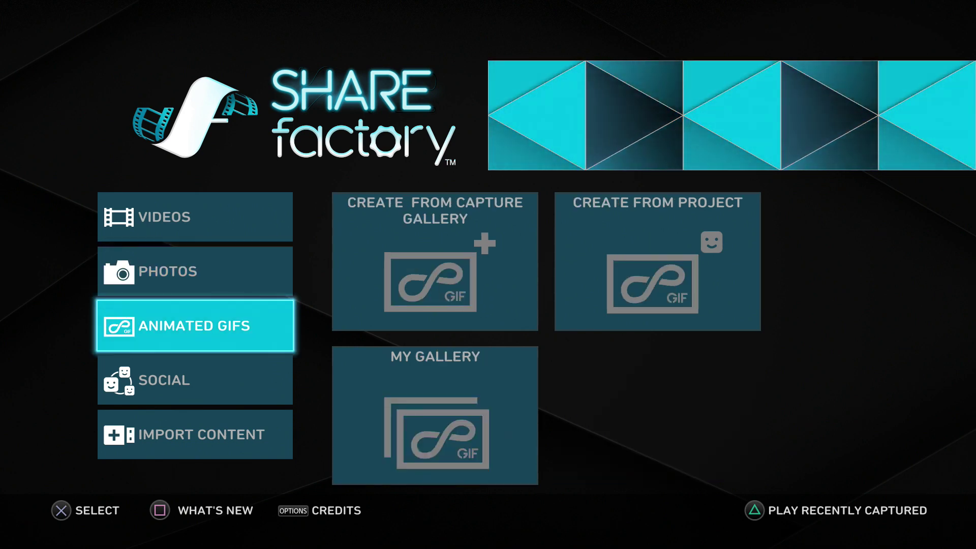
key(Down)
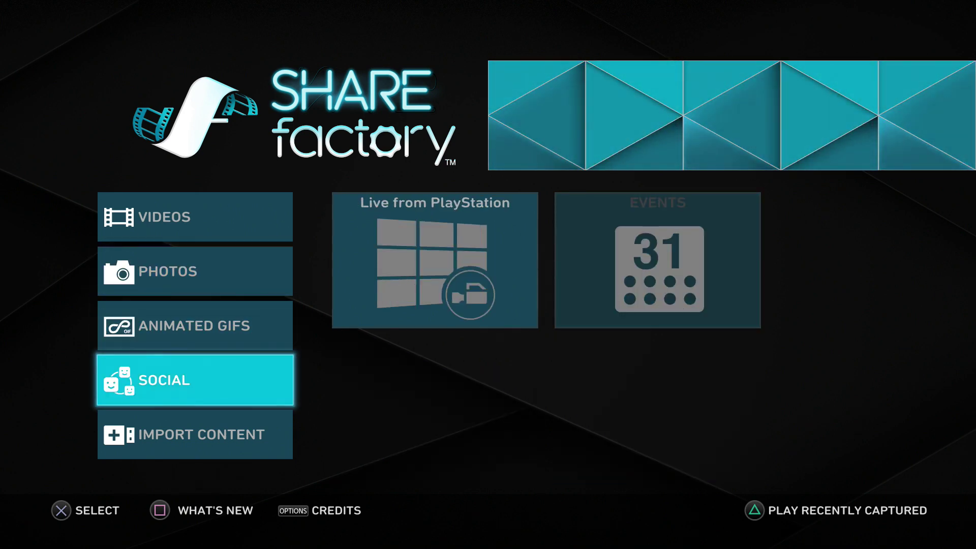
key(Down)
key(Right)
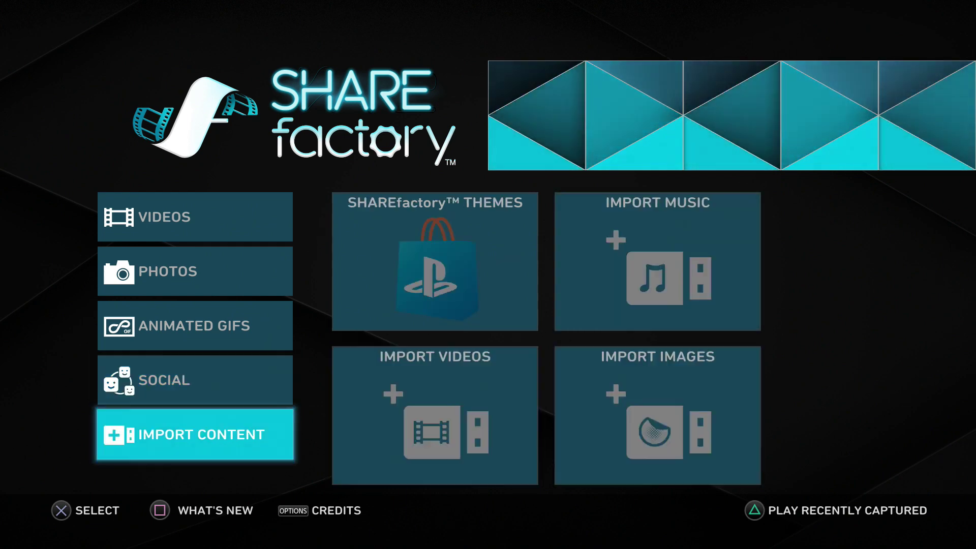
key(Left)
key(Up)
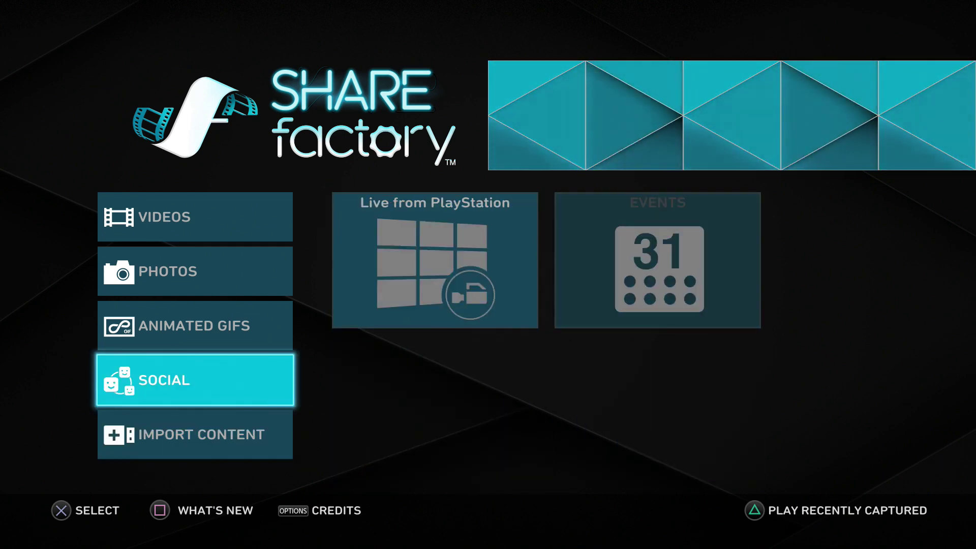
key(Up)
key(Up)
key(Up)
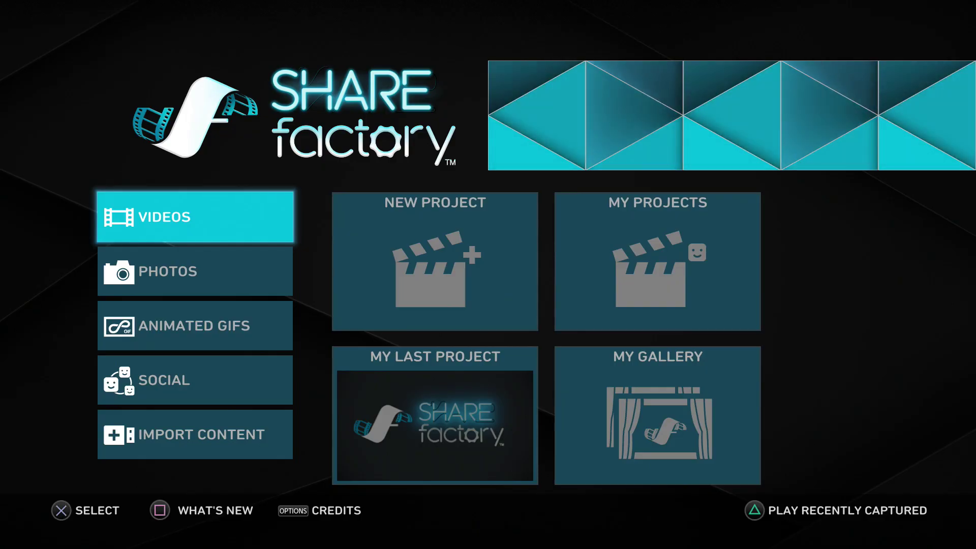
Start a new video project and choose the COMIC BOOK theme from the available themes
key(Right)
key(Return)
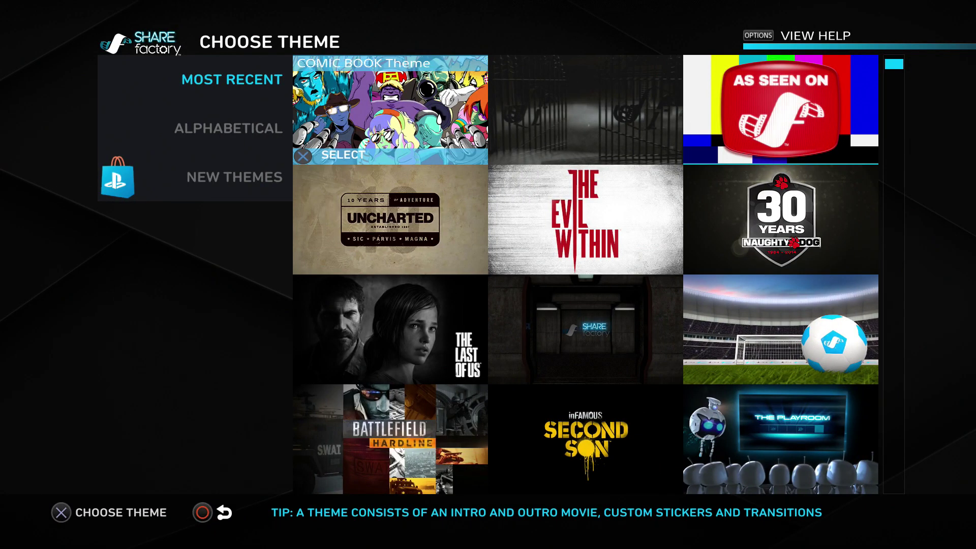
key(Right)
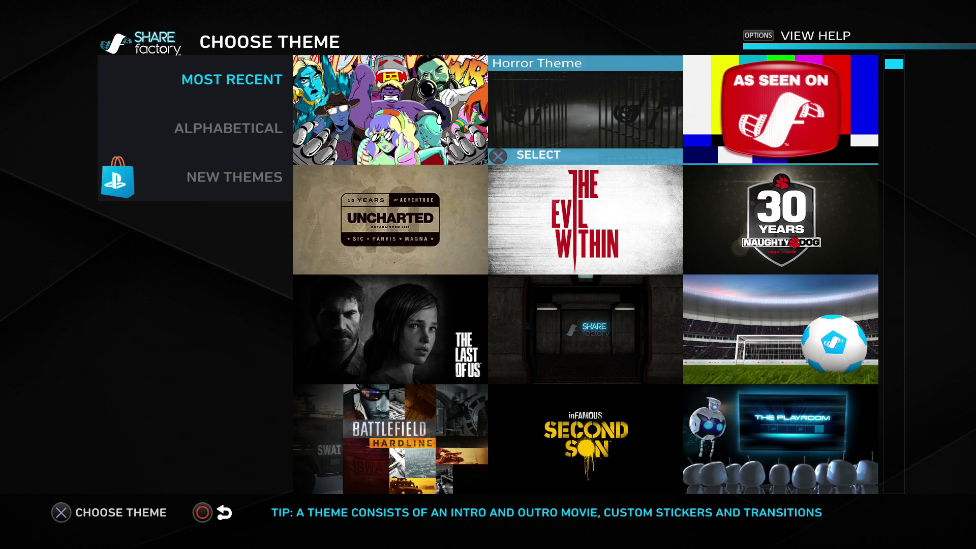
key(Down)
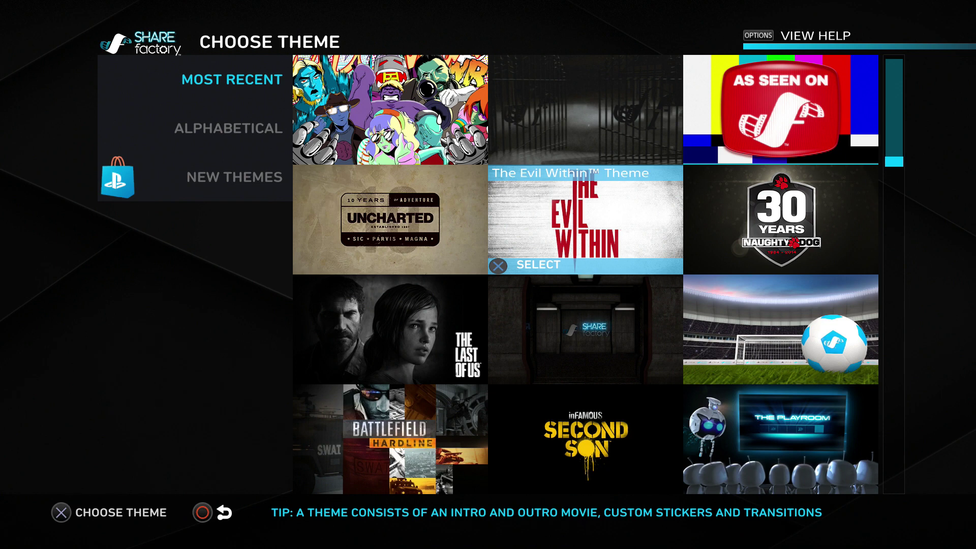
key(Left)
key(Up)
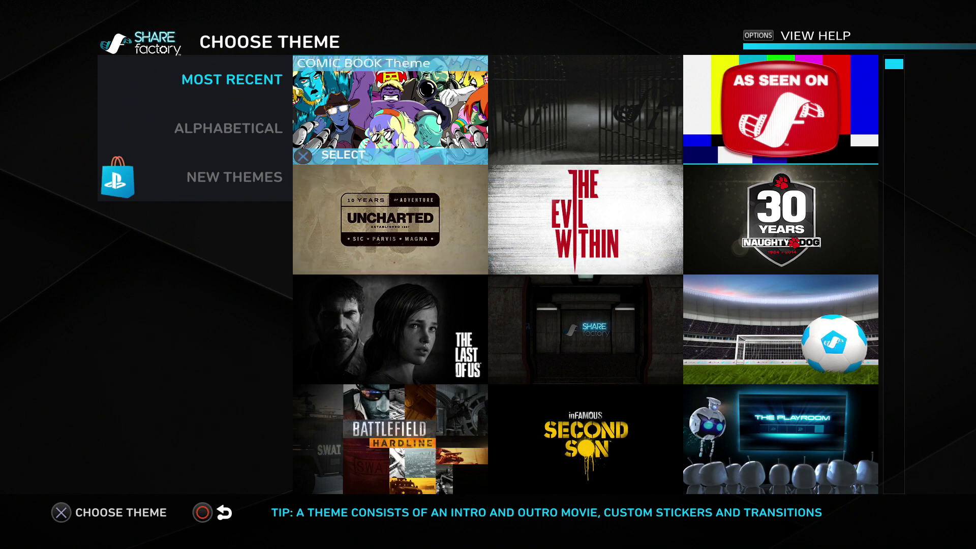
key(Down)
key(Down)
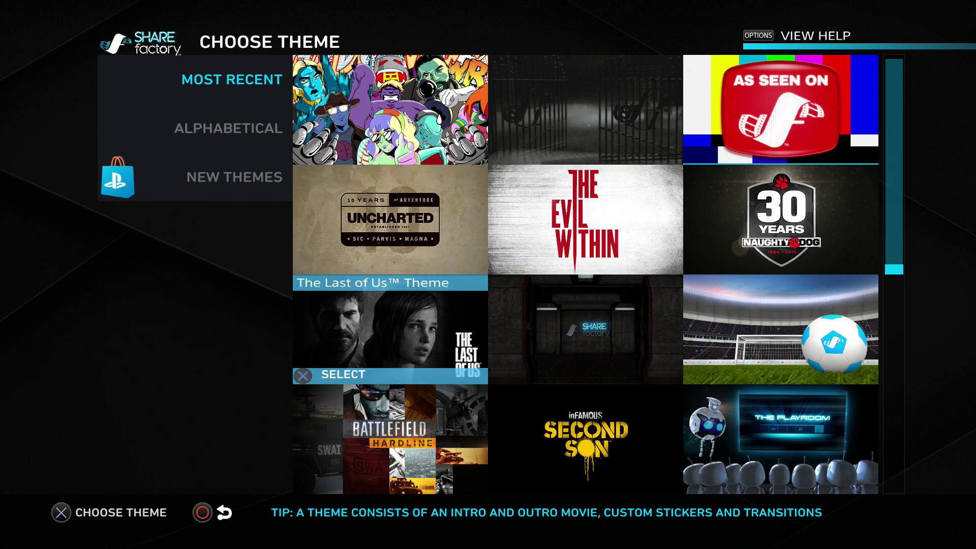
key(Right)
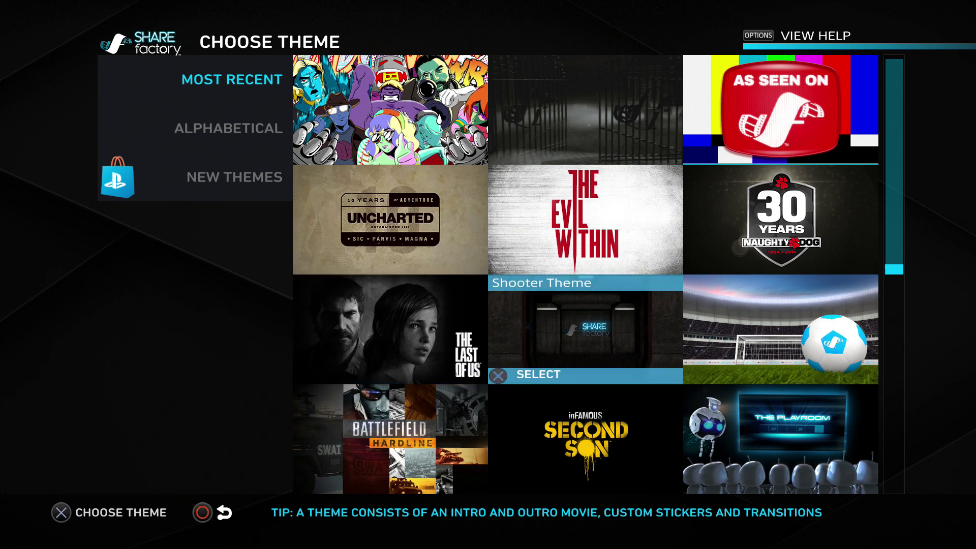
key(Up)
key(Down)
key(Up)
key(Right)
key(Left)
key(Left)
key(Up)
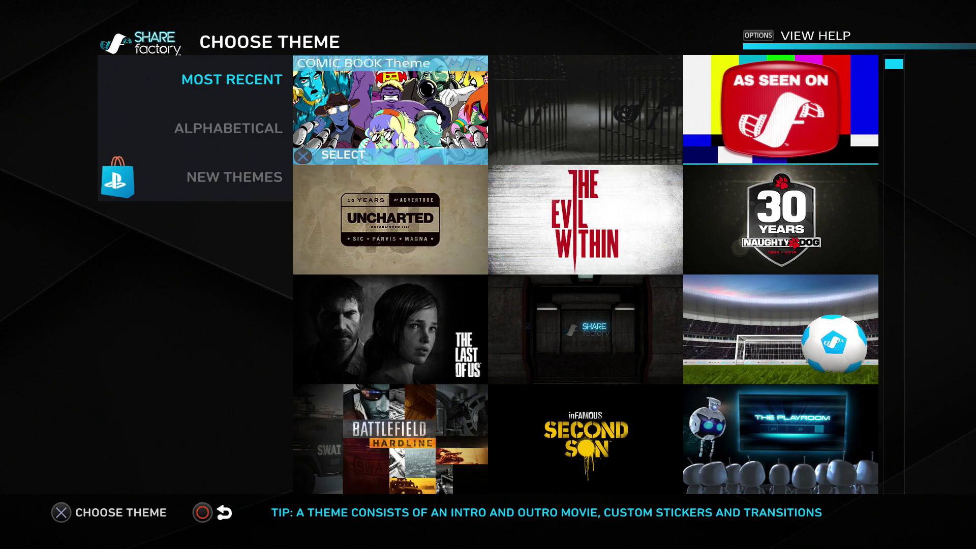
key(Return)
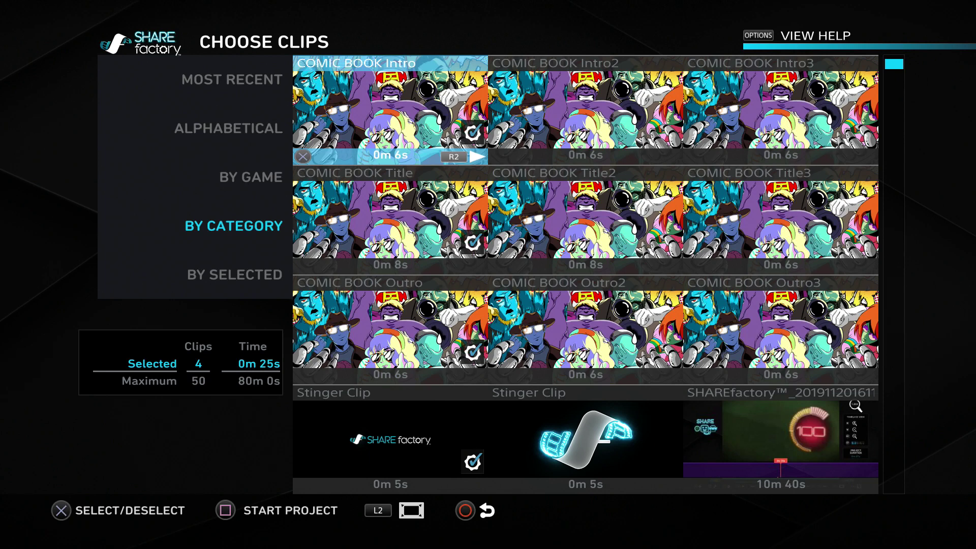
Deselect the preselected COMIC BOOK Intro, Title and Outro clips and the Stinger Clip
key(Return)
key(Down)
key(Return)
key(Down)
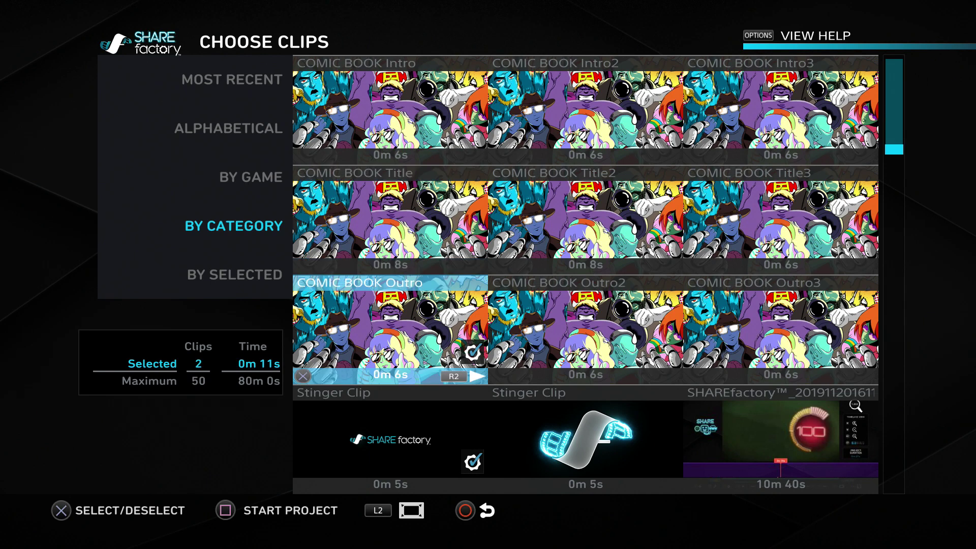
key(Return)
key(Down)
key(Return)
Select the 10m 52s Rocket League clip for the project
key(Right)
key(Left)
key(Right)
key(Up)
key(Down)
key(Down)
key(Down)
key(Left)
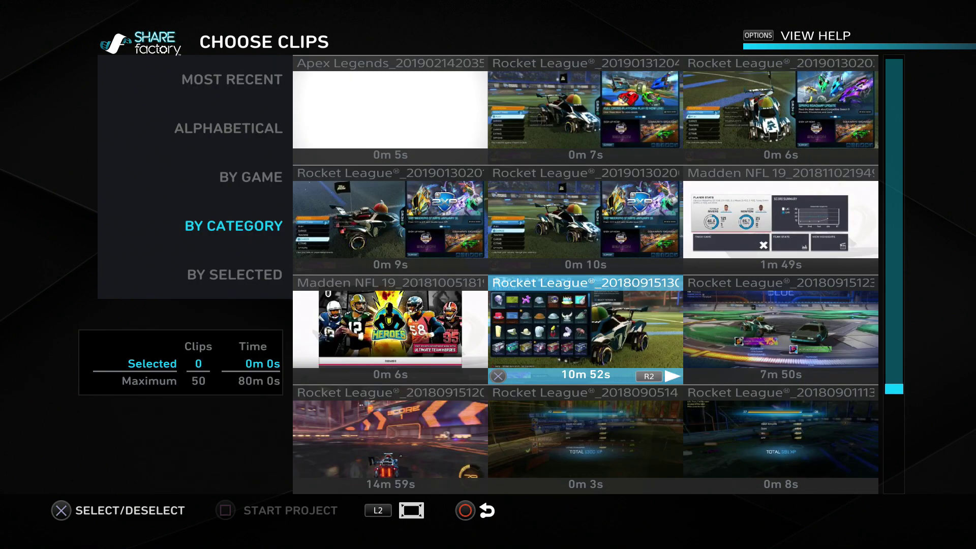
key(Return)
Add the 0m 3s and 0m 8s Rocket League clips as the second and third project clips
key(Down)
key(Up)
key(Down)
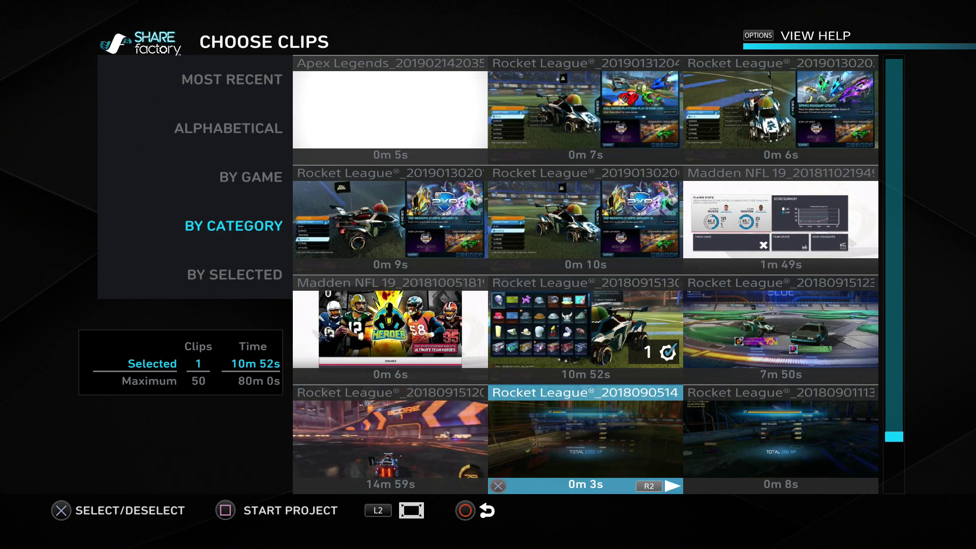
key(Return)
key(Right)
key(Return)
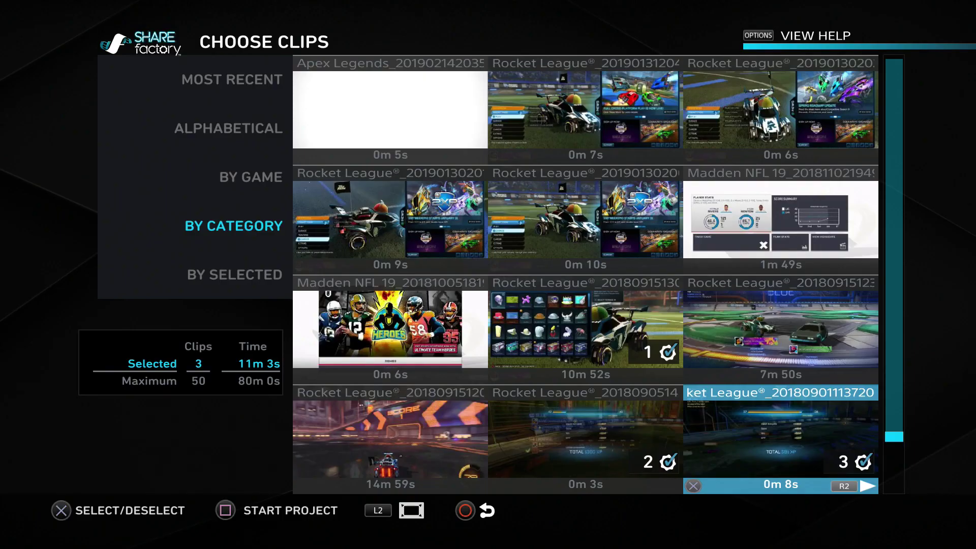
Start the project with the three selected clips, keeping the name COMIC BOOK
key(Left)
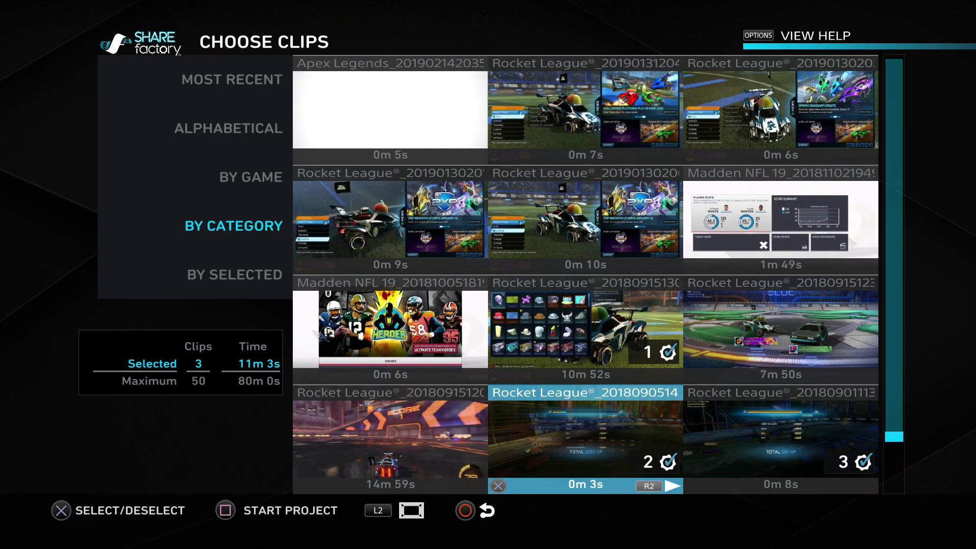
key(Up)
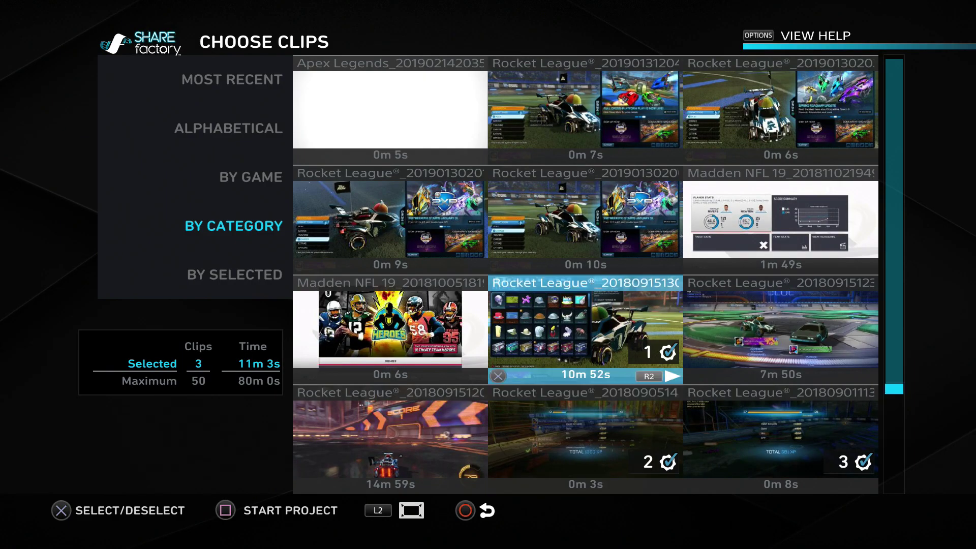
key(Return)
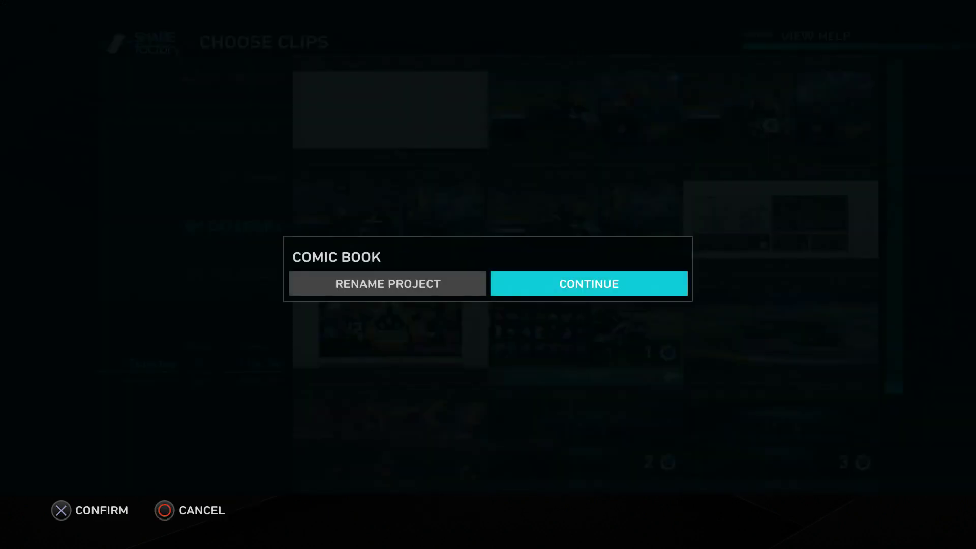
key(Left)
key(Right)
key(Left)
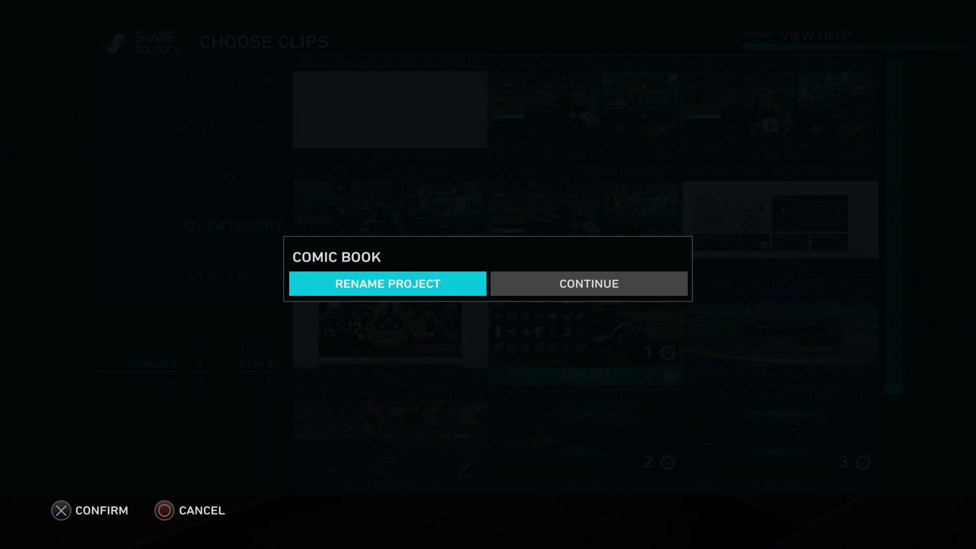
key(Right)
key(Return)
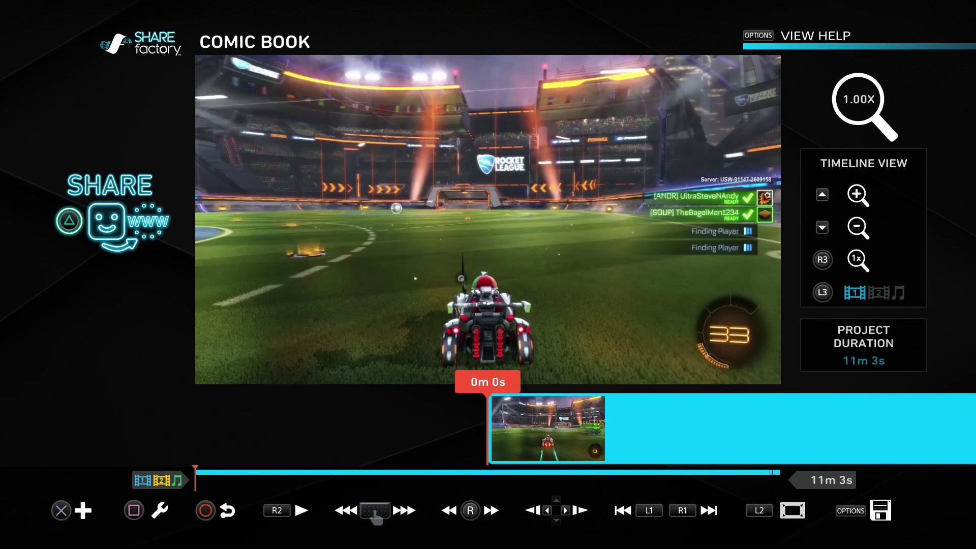
Scrub back and forth through roughly the first 19 seconds of the opening clip on the timeline
scroll(488, 428, right, 5)
scroll(488, 428, left, 3)
scroll(488, 428, right, 4)
scroll(487, 428, left, 1)
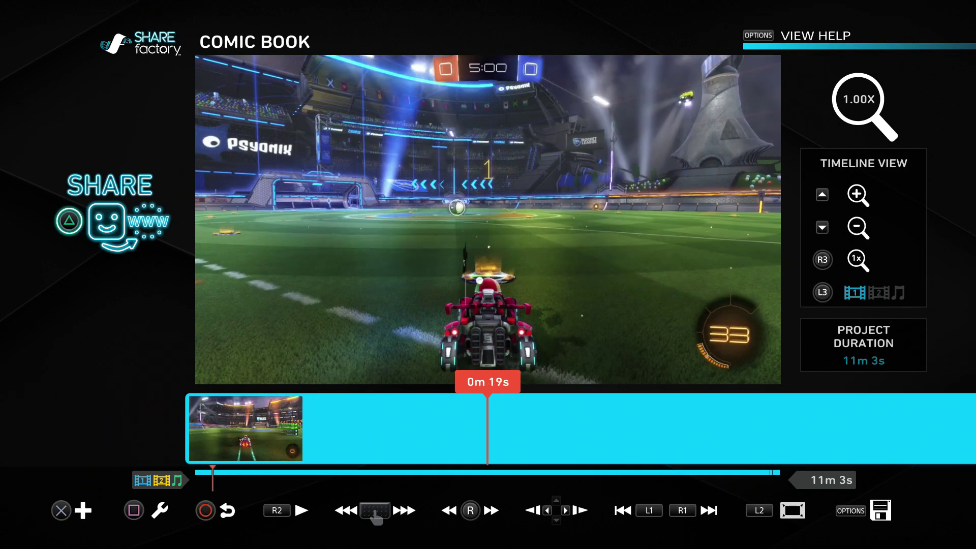
key(Left)
scroll(487, 428, left, 1)
scroll(487, 428, right, 1)
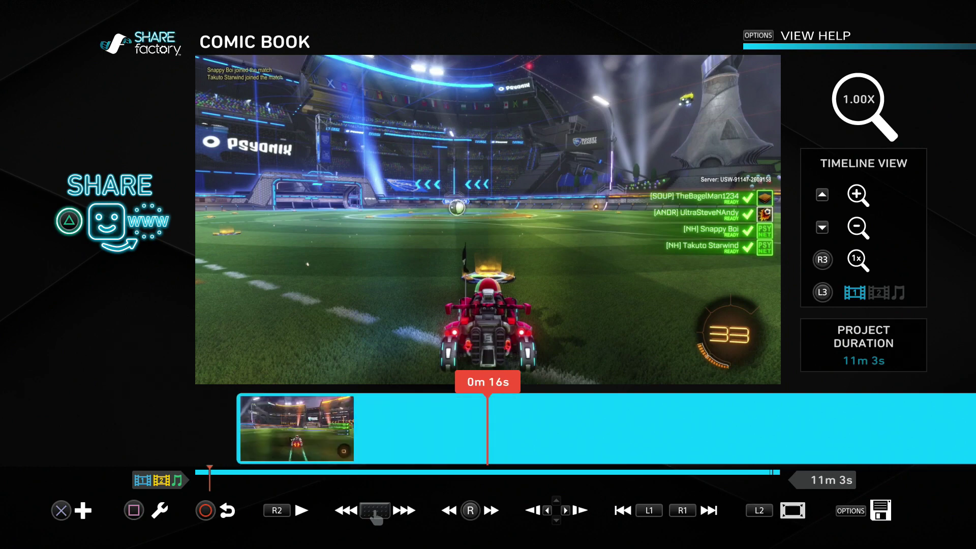
scroll(488, 428, left, 3)
scroll(487, 428, right, 3)
scroll(487, 428, left, 3)
scroll(488, 428, right, 3)
scroll(487, 427, left, 3)
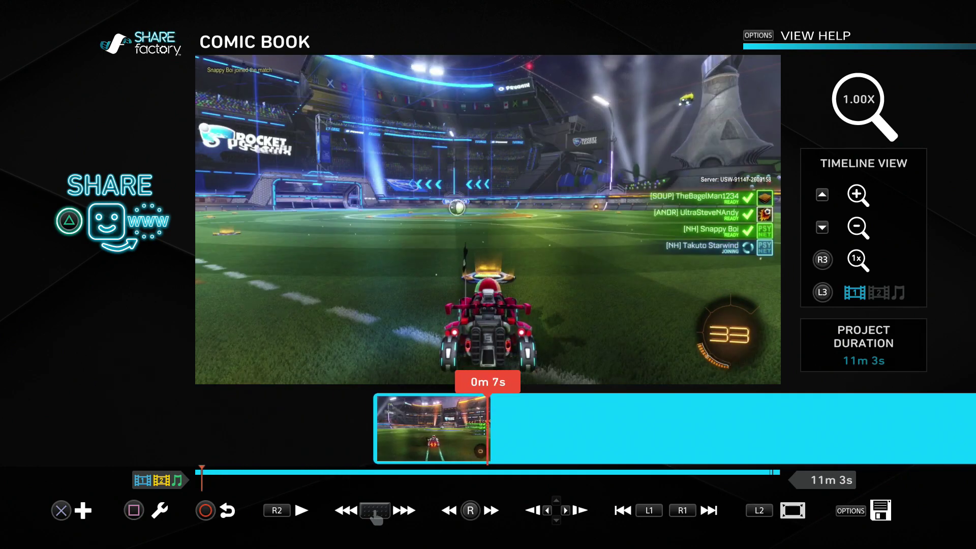
scroll(487, 428, right, 3)
scroll(487, 428, left, 4)
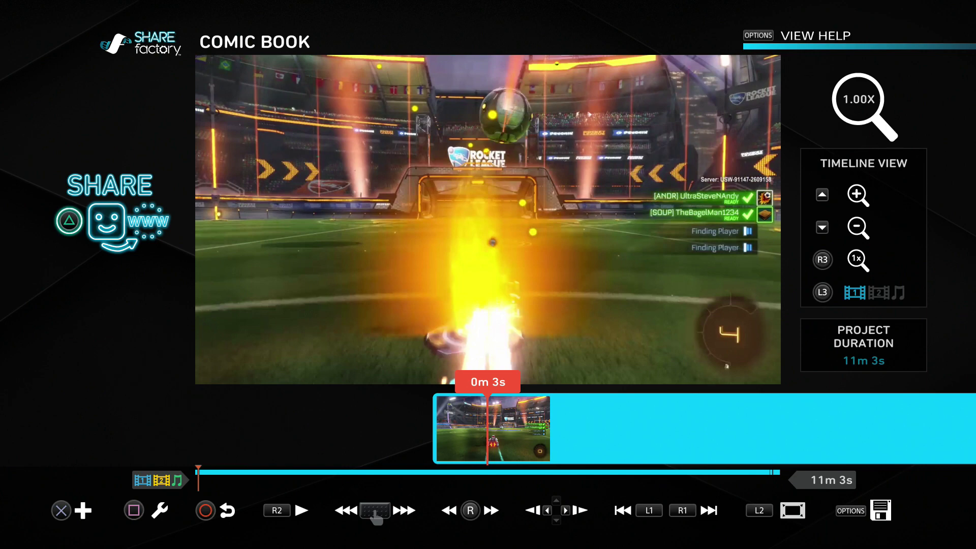
Step the playhead back and forth in the first clip and stop at 0m 6s
key(Right)
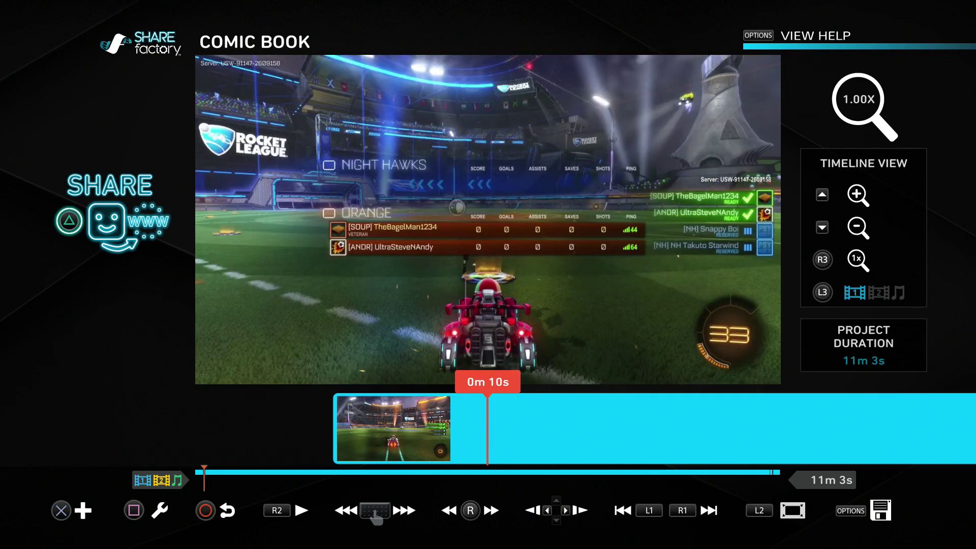
key(Left)
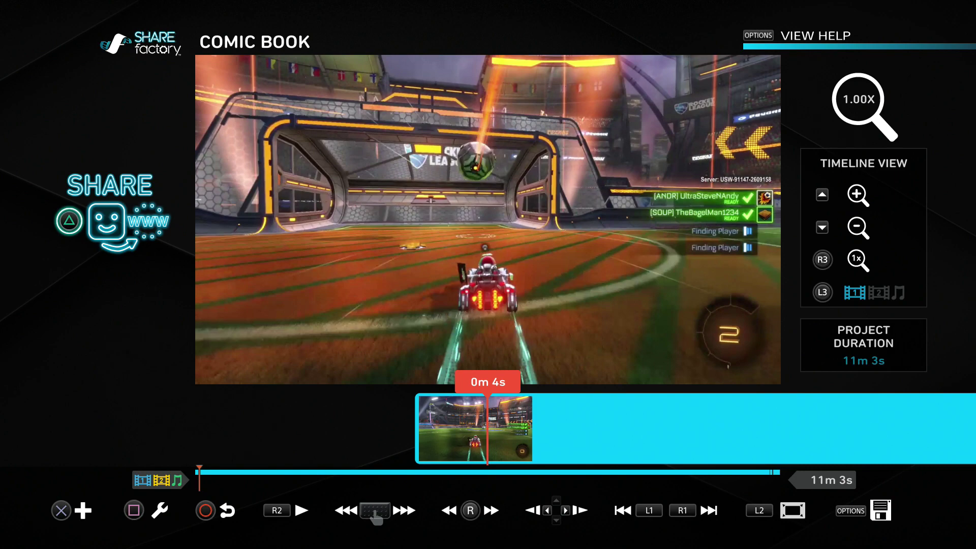
key(Right)
key(Left)
key(Right)
key(Left)
key(Right)
key(Left)
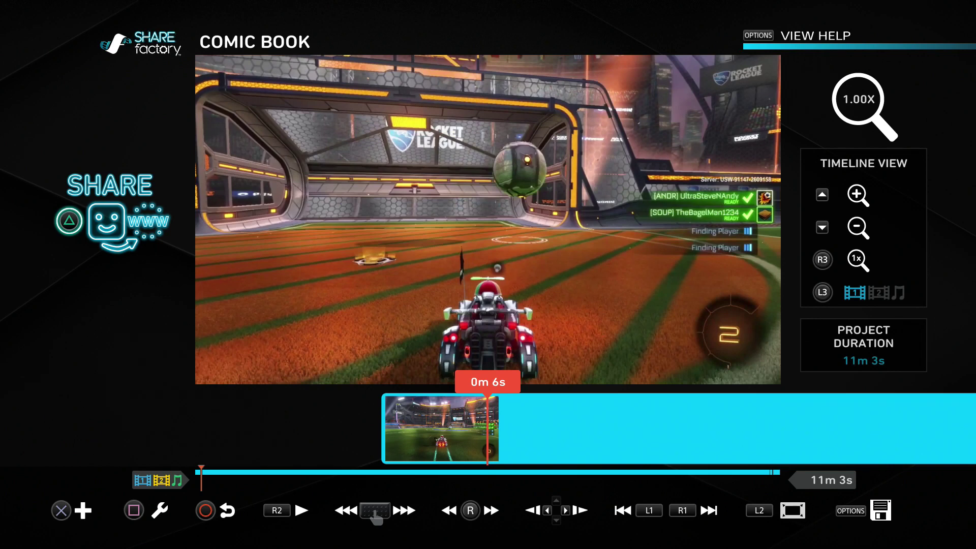
Review the clip editing tools, including Time Bender, Split Clip, Trim Clip, Move Clip, Delete Clip and Clone Clip
key(Return)
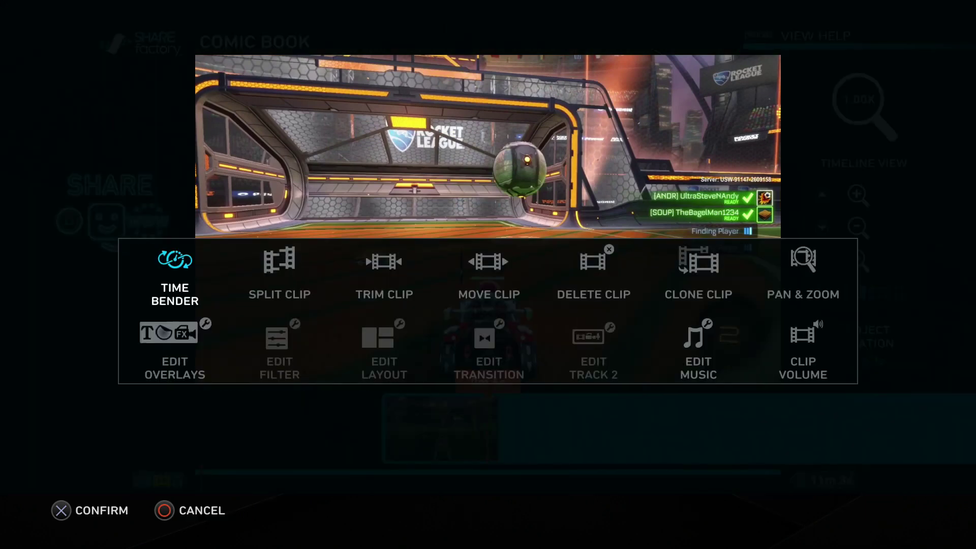
key(Right)
key(Right)
key(Right)
key(Right)
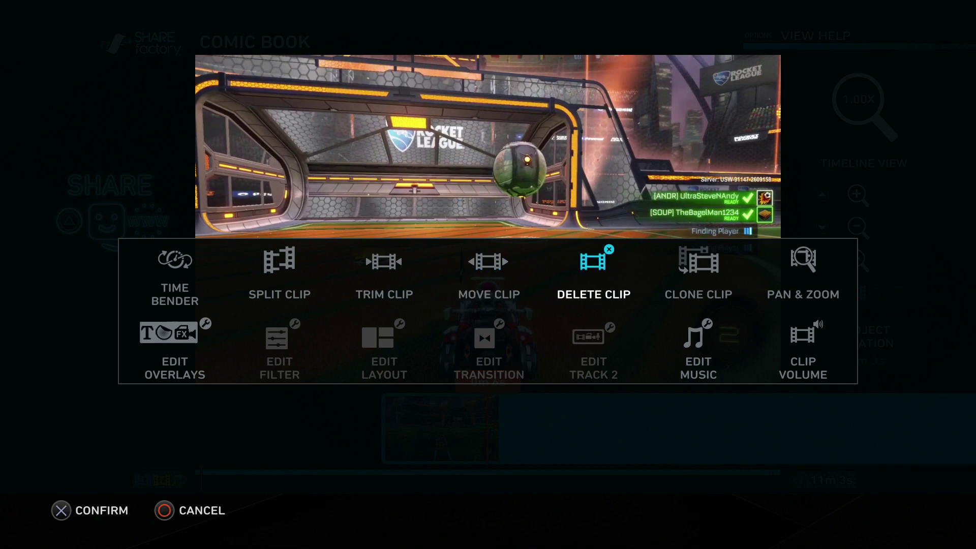
key(Right)
key(Left)
key(Left)
key(Left)
key(Left)
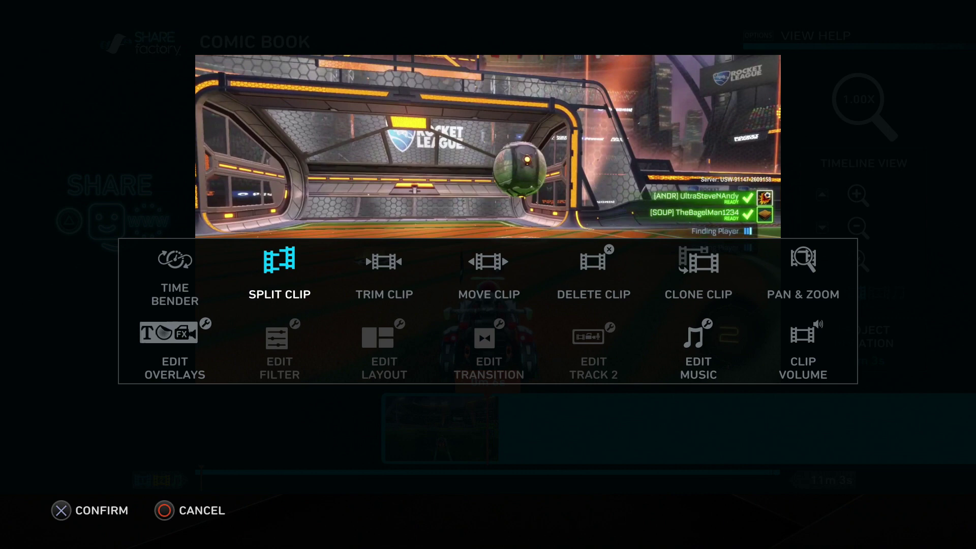
key(Right)
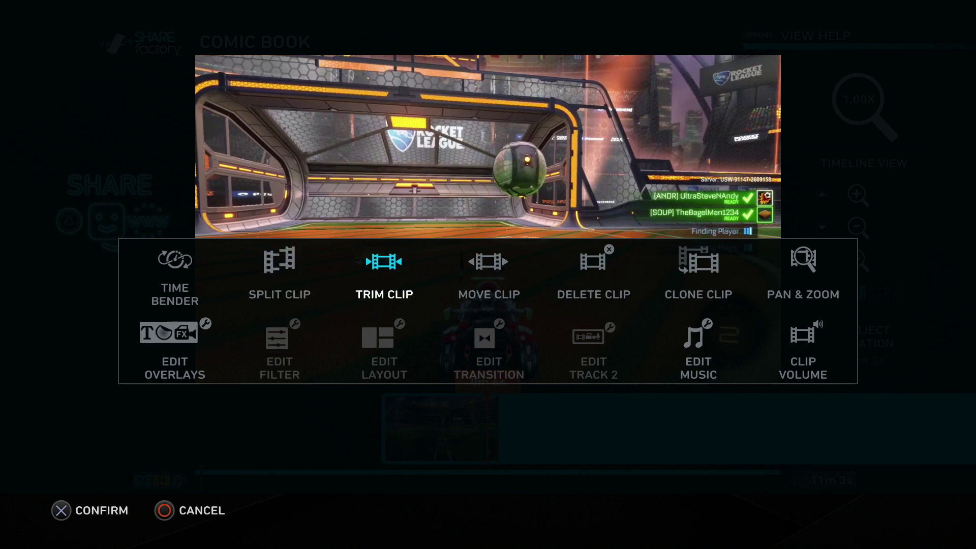
key(Right)
key(Right)
key(Right)
key(Left)
key(Left)
key(Left)
key(Left)
key(Right)
key(Right)
key(Left)
key(Left)
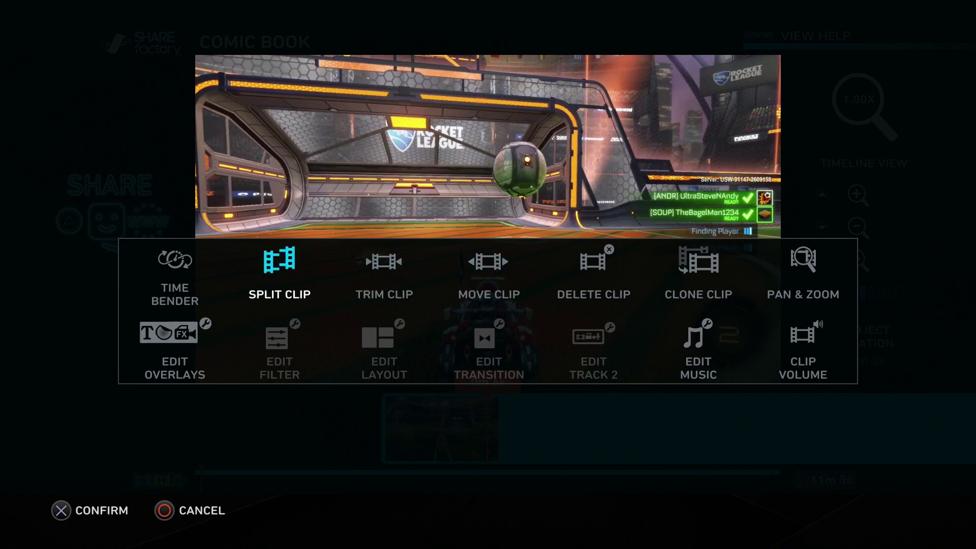
key(Right)
key(Left)
key(Right)
key(Left)
key(Right)
key(Left)
Split the first Rocket League clip at 0m 47s
key(Return)
key(Left)
key(Right)
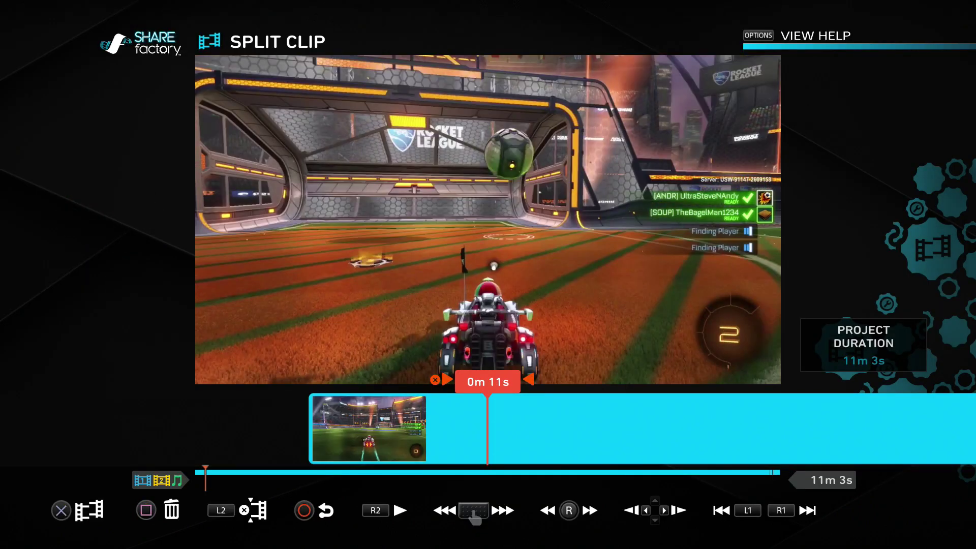
key(Left)
key(Right)
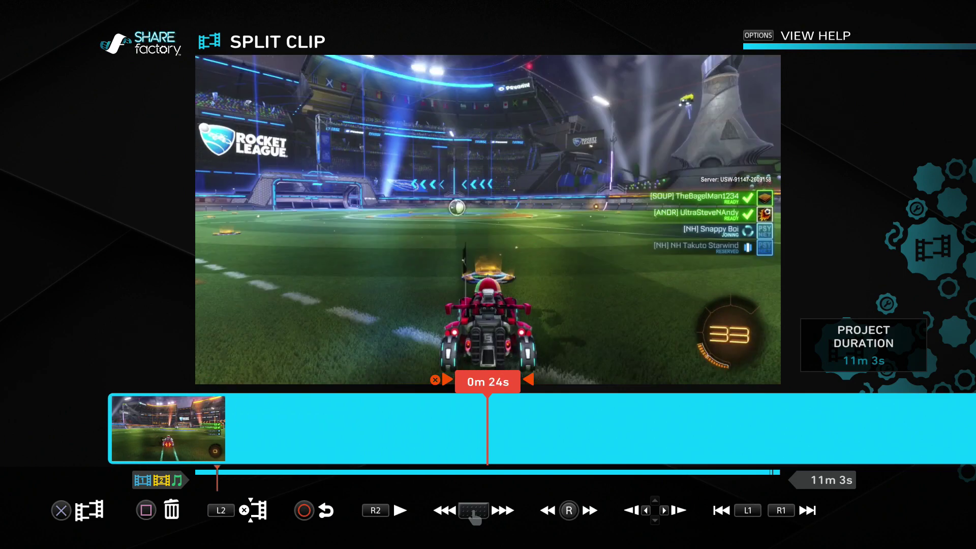
key(Right)
key(Left)
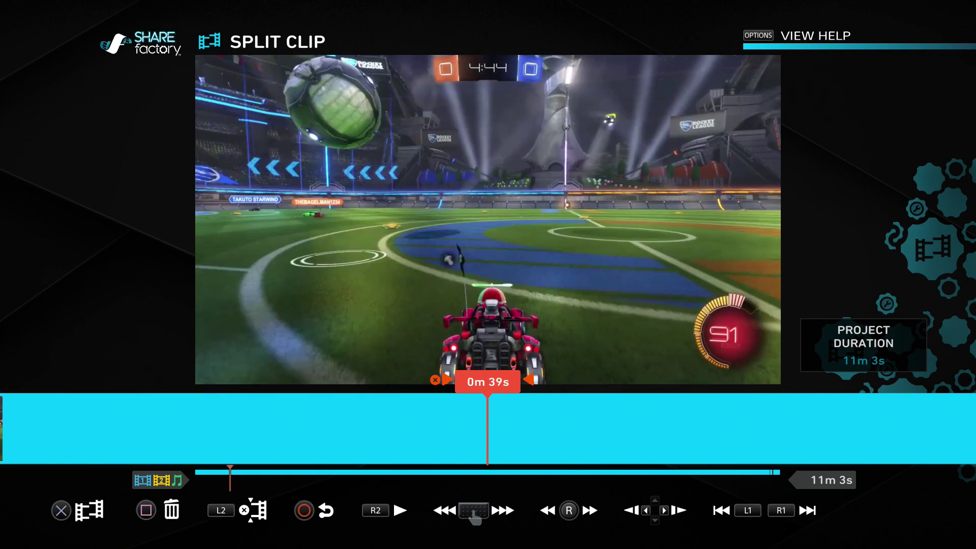
key(Right)
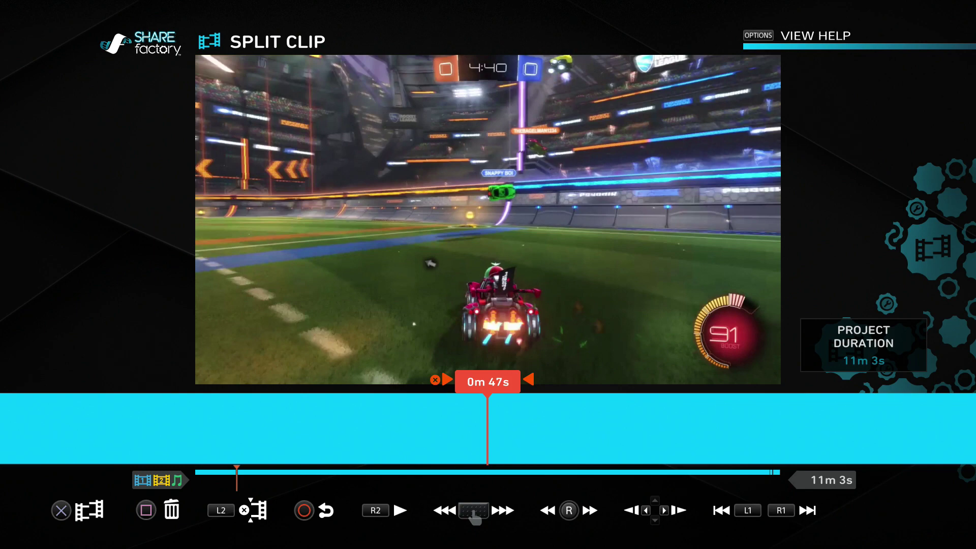
key(Return)
key(Left)
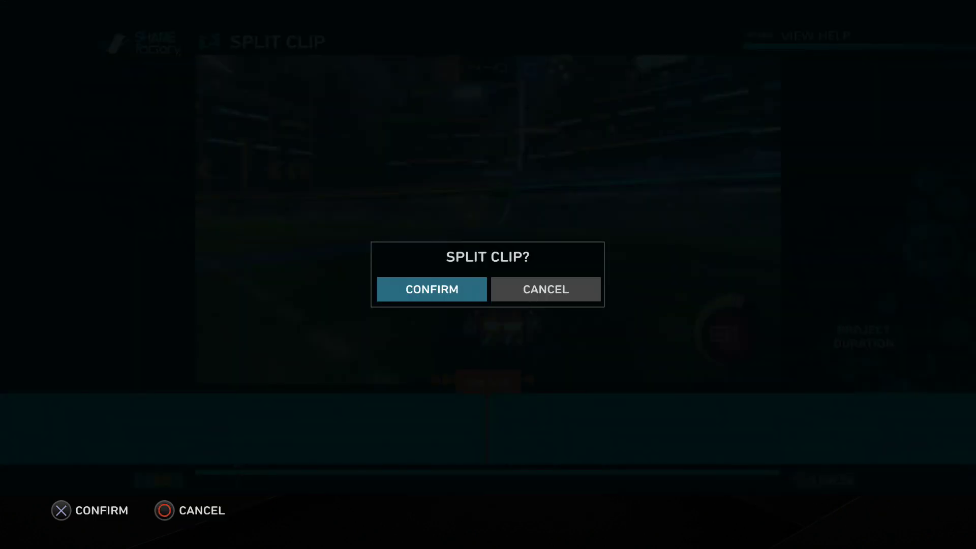
key(Return)
Scrub back and forth between about 0m 48s and 0m 54s at the start of the segment after the split
key(Right)
key(Left)
key(Right)
key(Left)
key(Right)
key(Right)
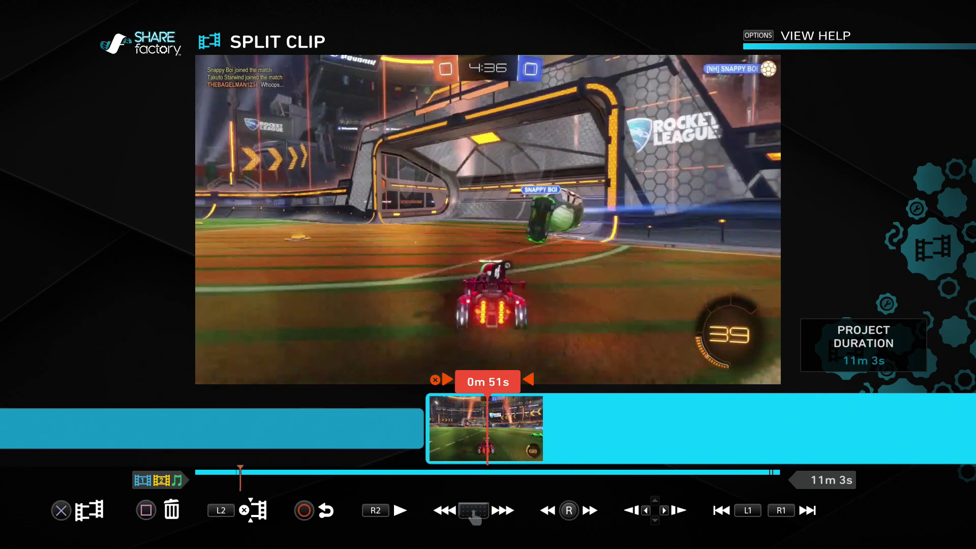
key(Left)
key(Right)
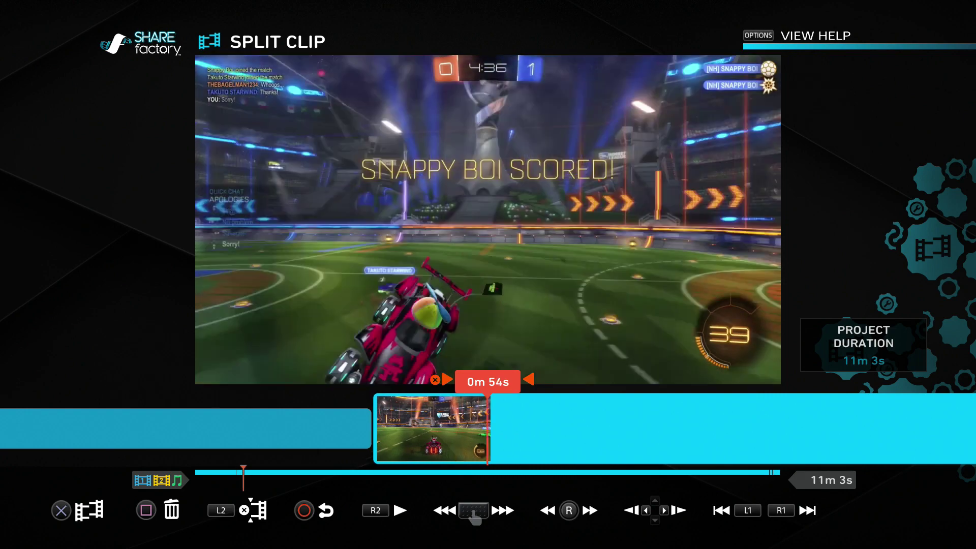
key(Left)
key(Right)
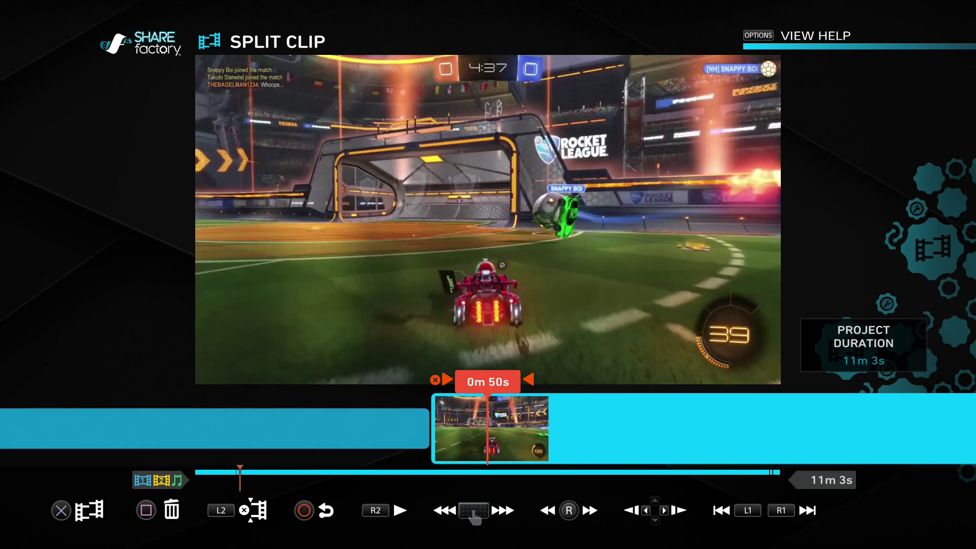
key(Right)
key(Left)
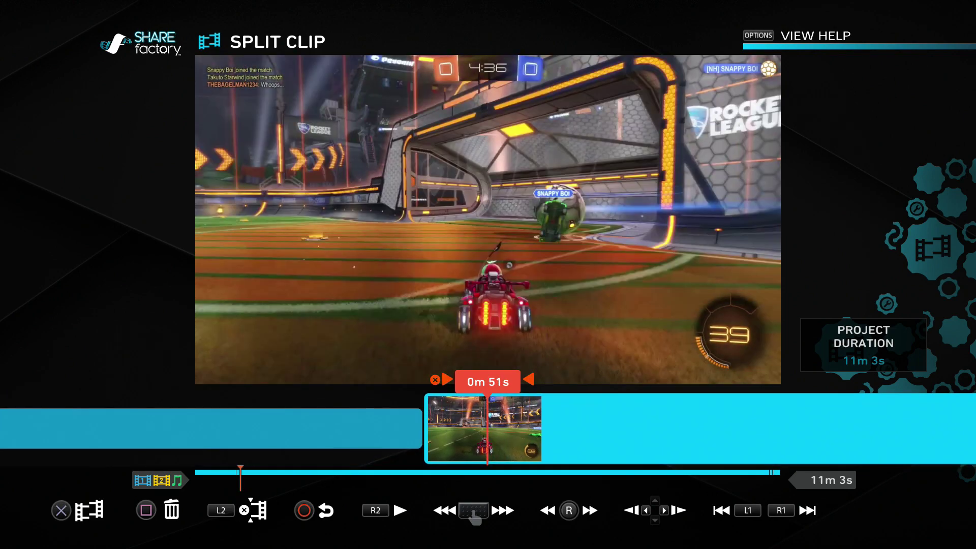
key(Right)
key(Left)
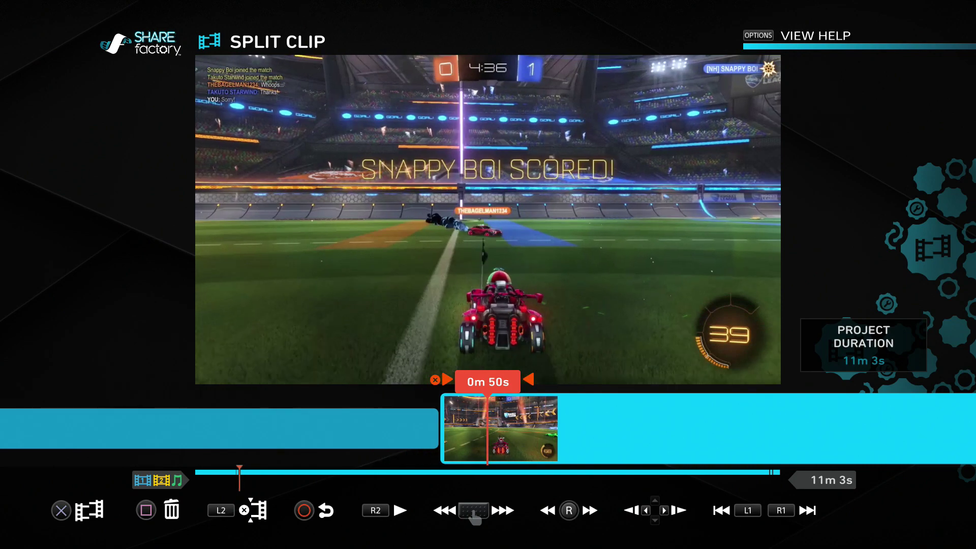
key(Right)
key(Left)
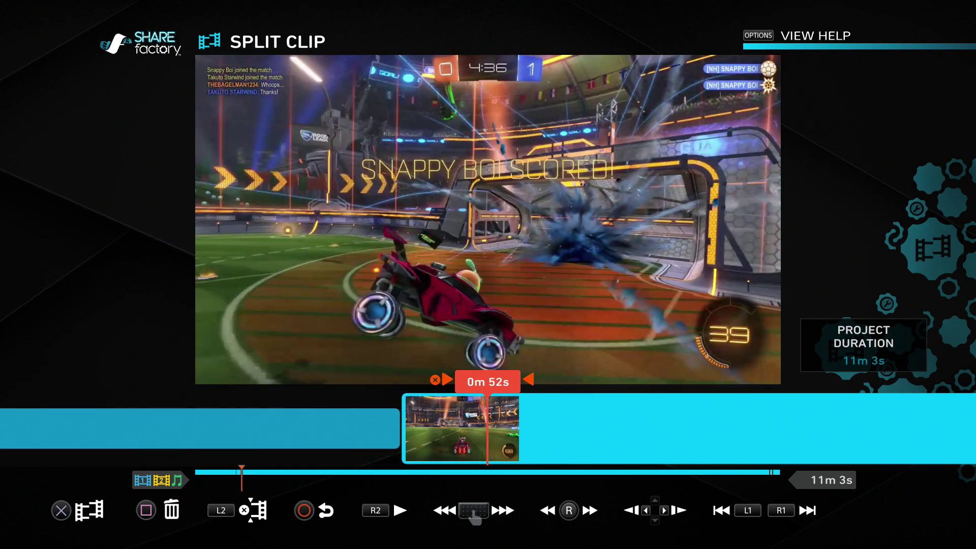
key(Right)
key(Right)
key(Left)
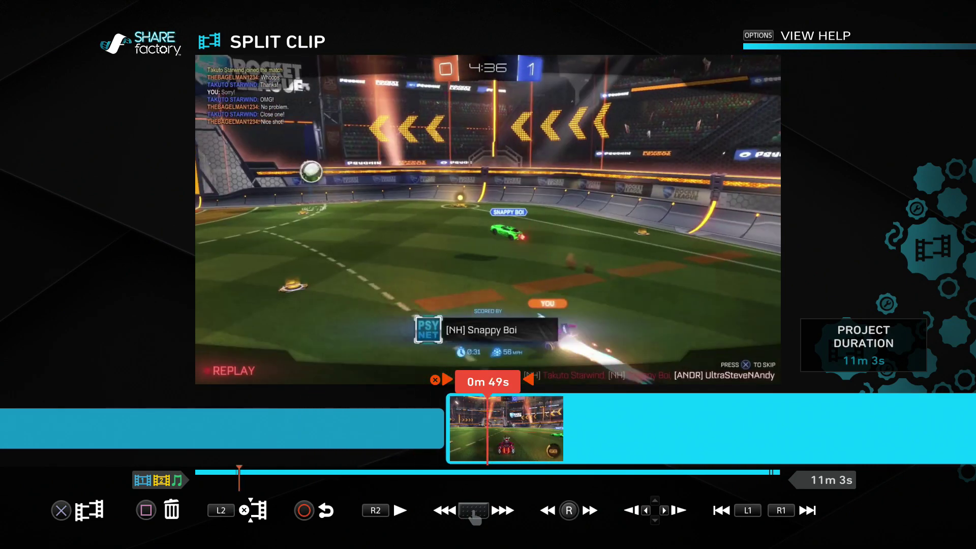
key(Left)
key(Right)
key(Right)
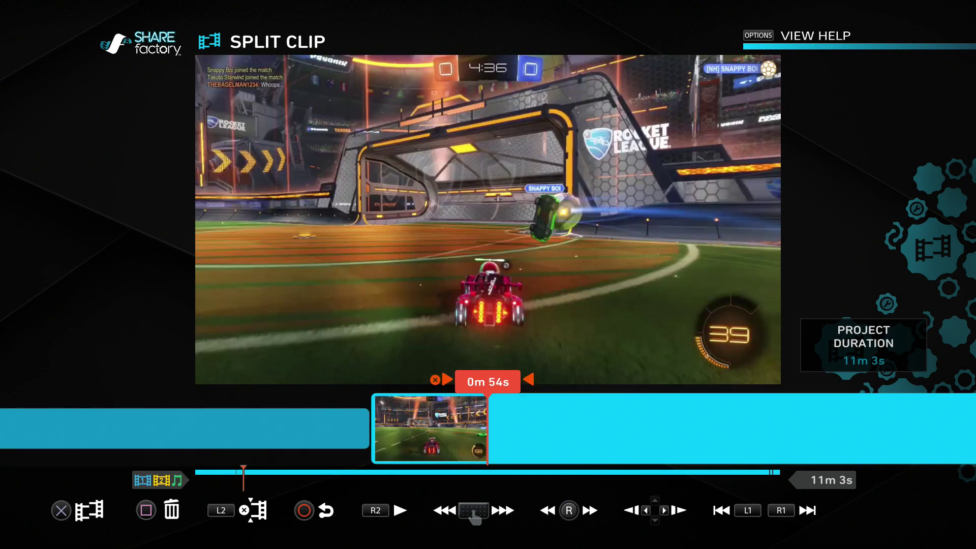
key(Left)
key(Right)
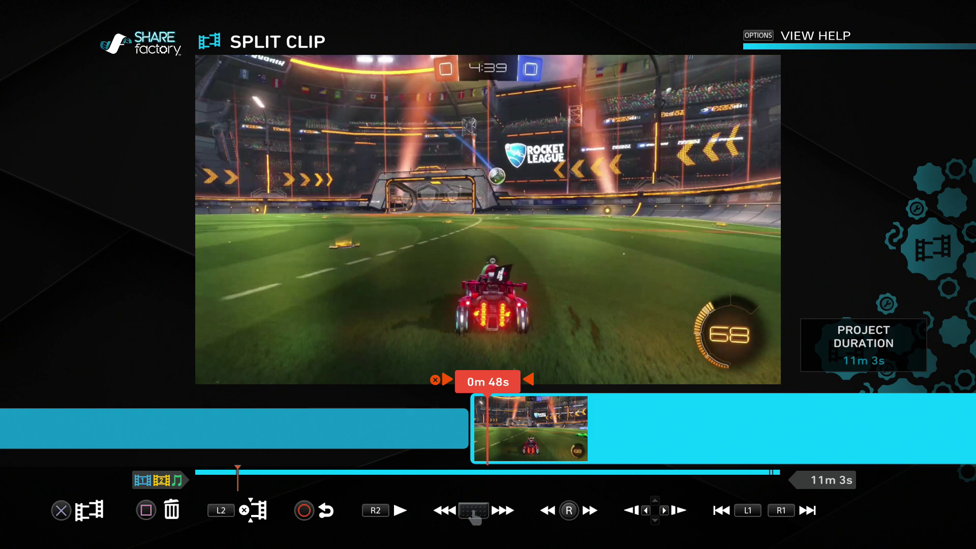
Split the segment after the first cut a second time, at 1m 1s
key(Right)
key(Left)
key(Right)
key(Left)
key(Right)
key(Right)
key(Return)
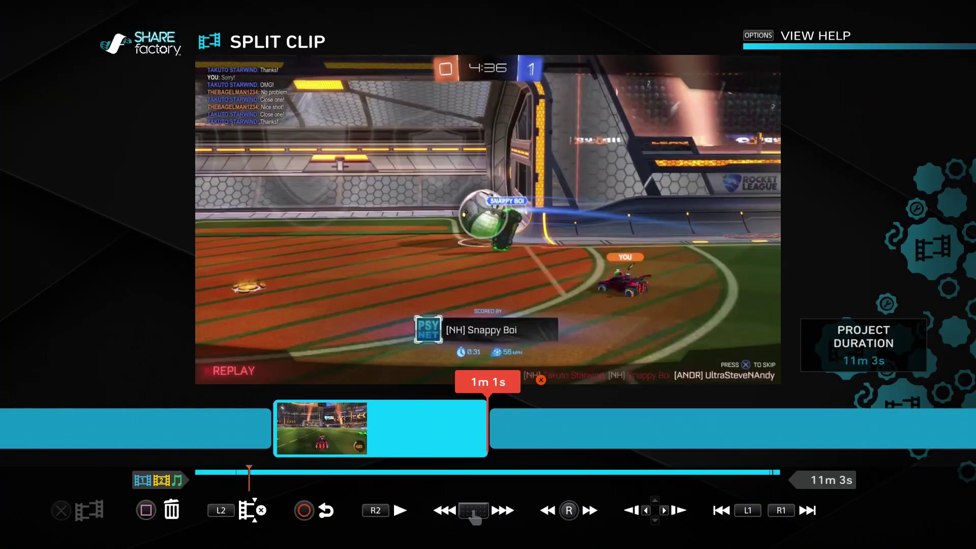
Delete the segment between the 0m 47s and 1m 1s splits from the project
key(Left)
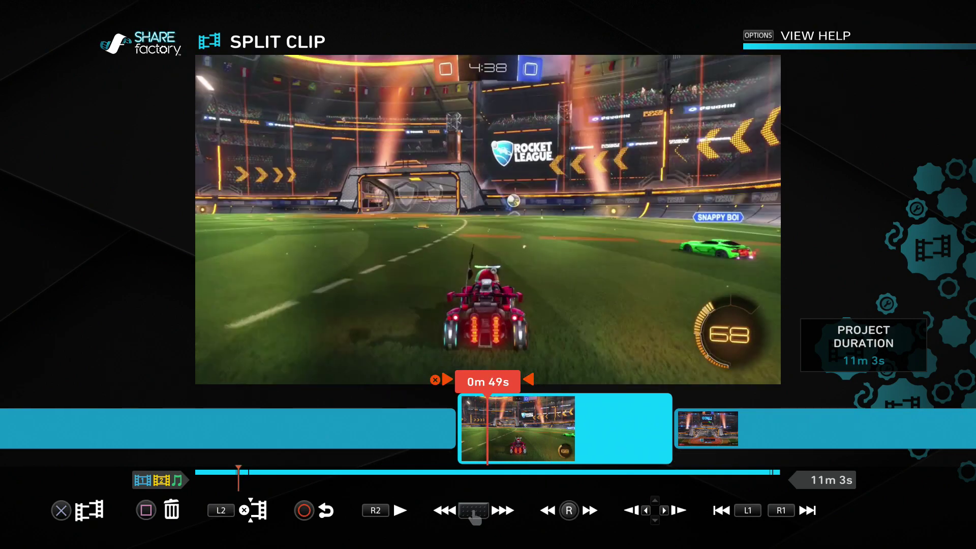
key(Right)
key(Left)
key(Right)
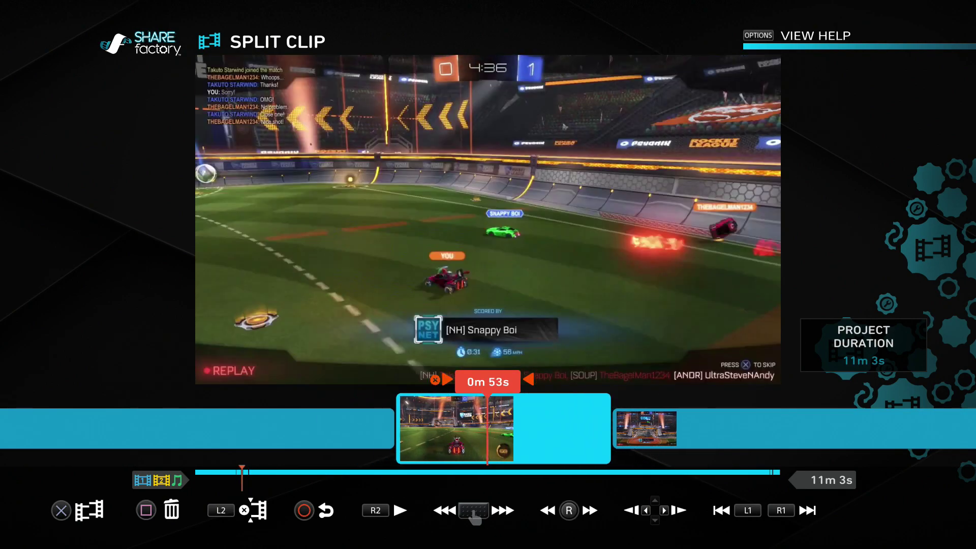
key(Left)
key(Right)
key(Left)
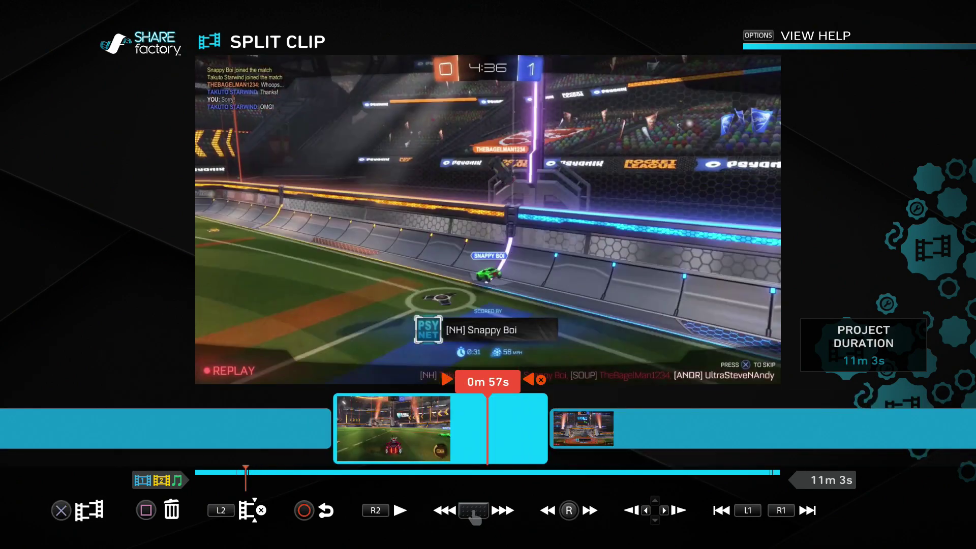
key(l)
key(Left)
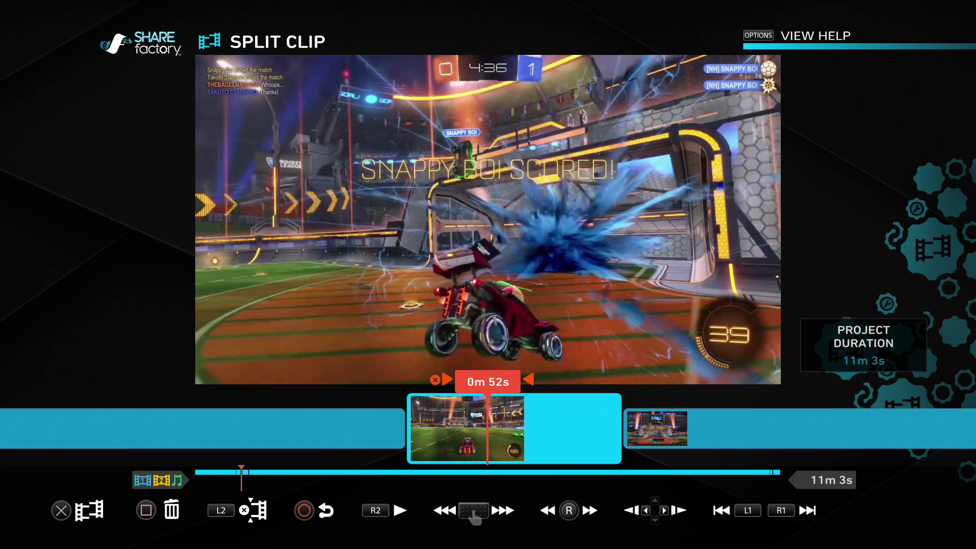
key(Delete)
key(Return)
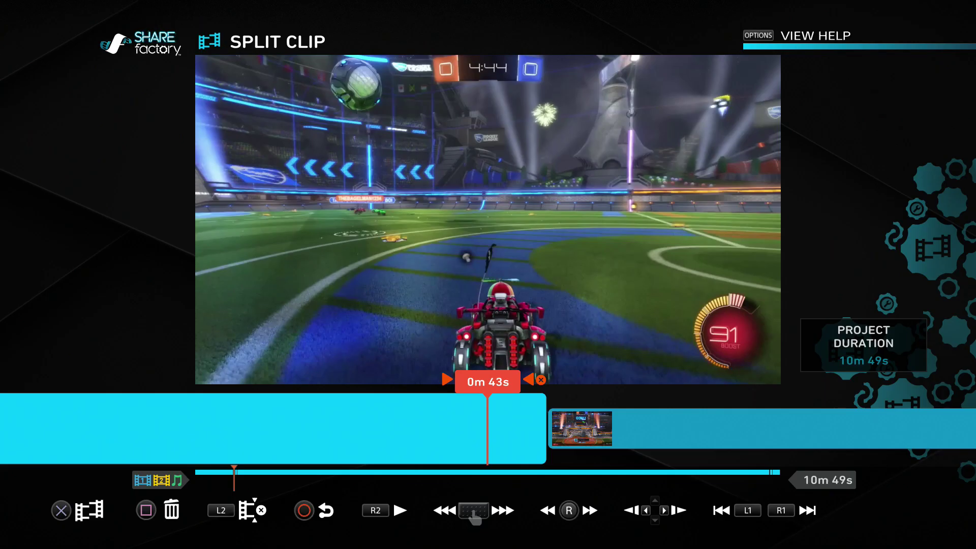
Scrub across the join between the two remaining parts of the first clip, from about 0m 40s to 1m 2s
key(Right)
key(Left)
key(Right)
key(Left)
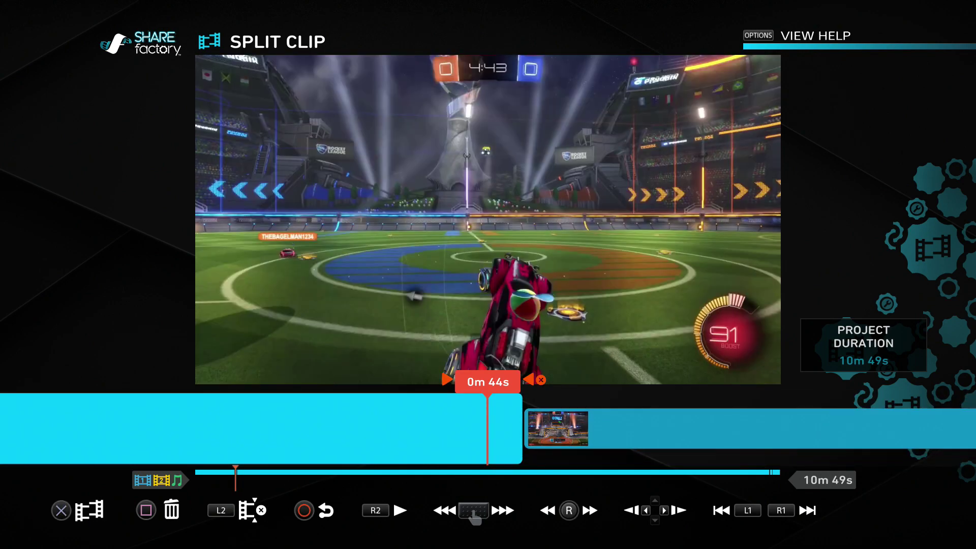
key(Left)
key(Right)
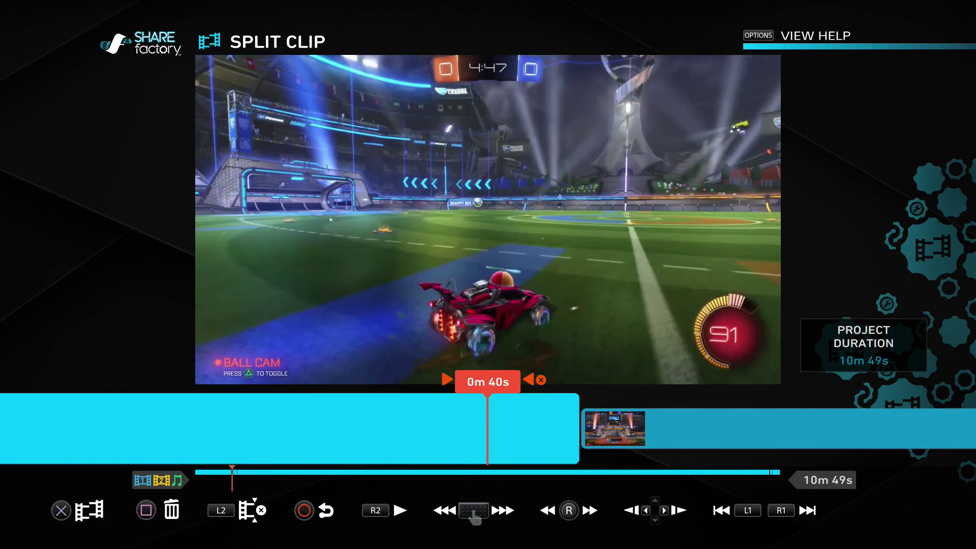
key(Right)
key(Left)
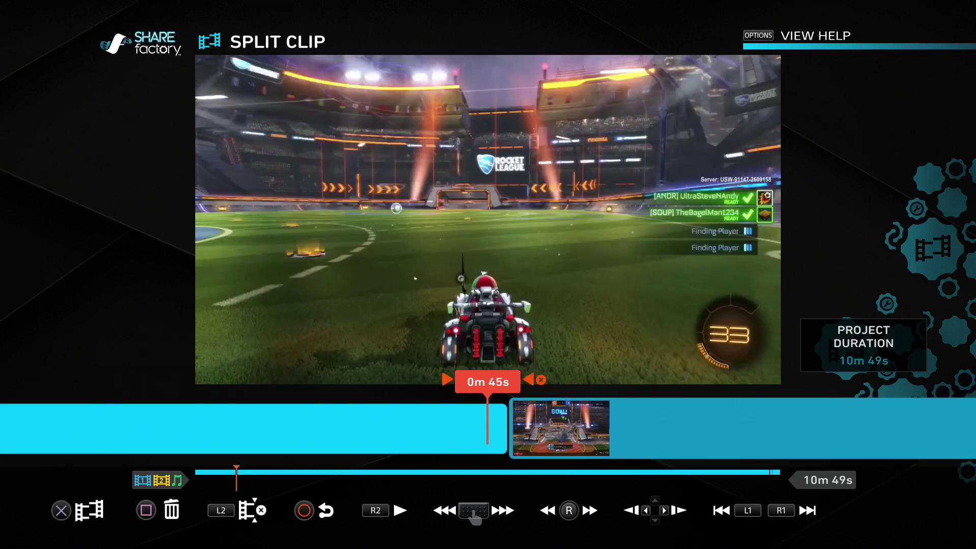
key(Right)
key(Right)
key(Left)
key(Right)
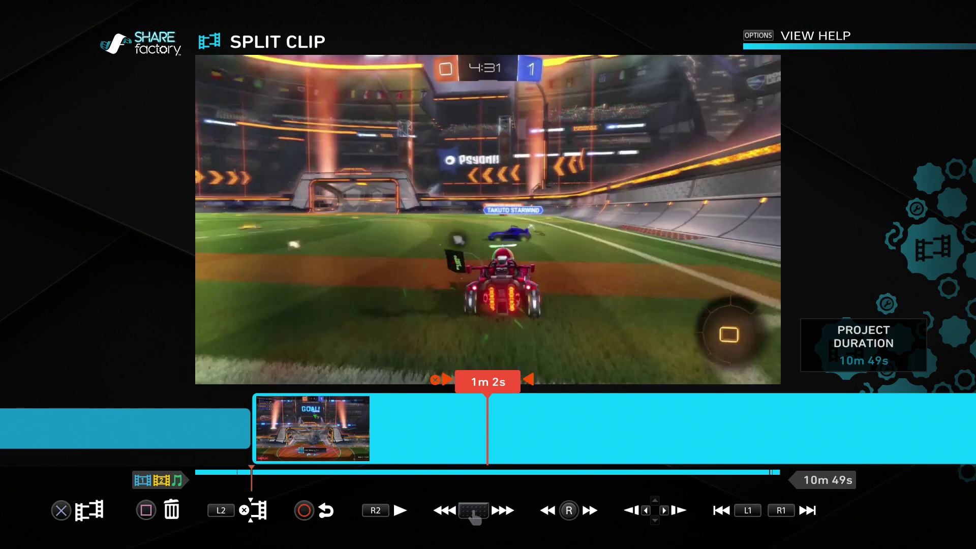
Cut about 9 seconds off the end of the part before the join
key(Left)
key(Left)
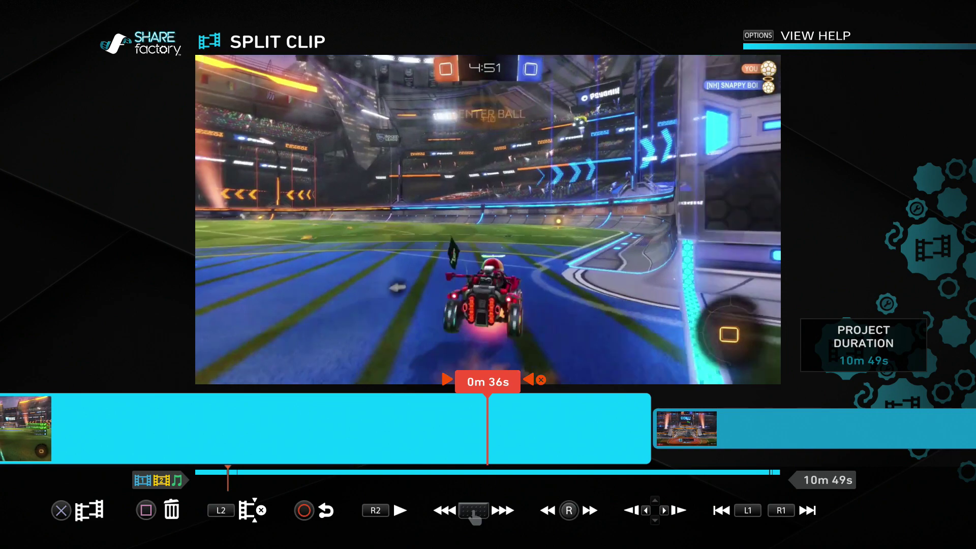
key(Left)
key(Right)
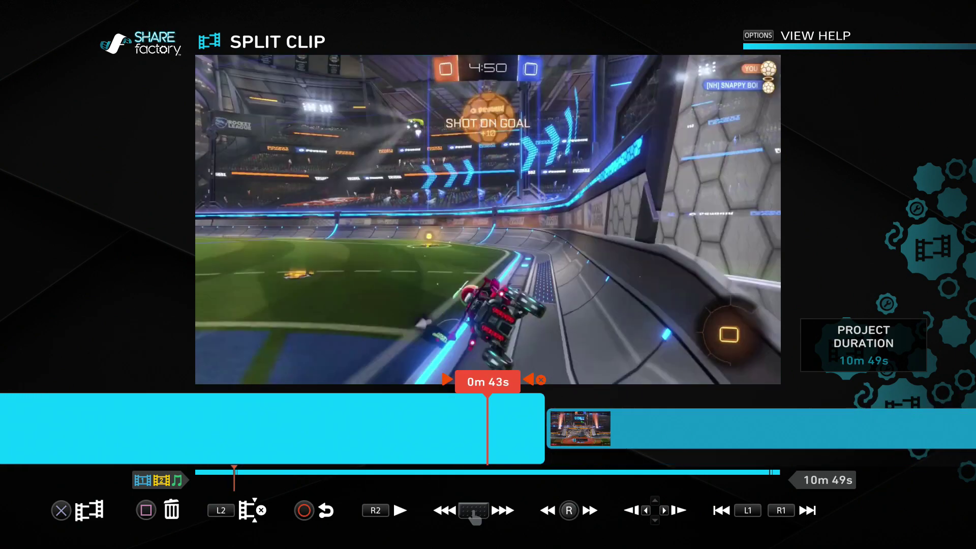
key(Left)
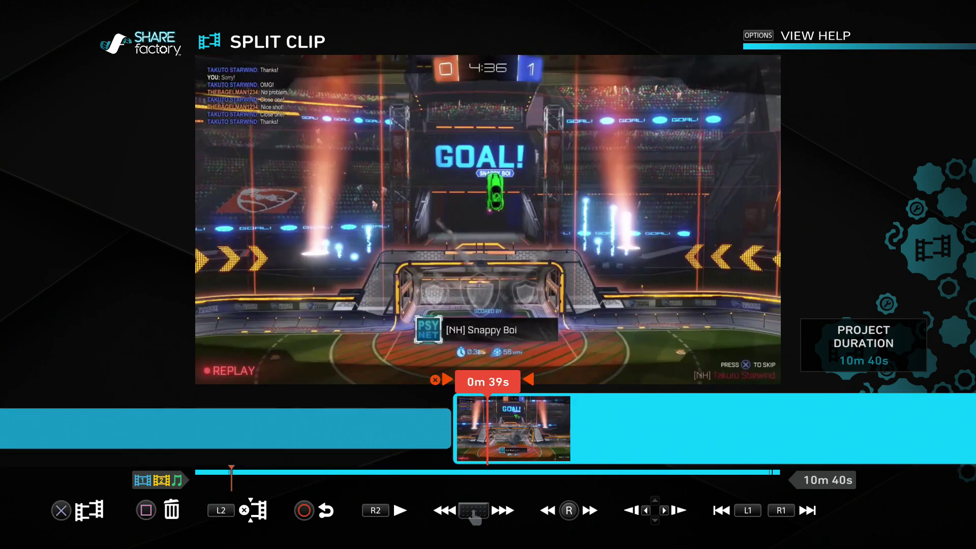
key(Left)
key(Right)
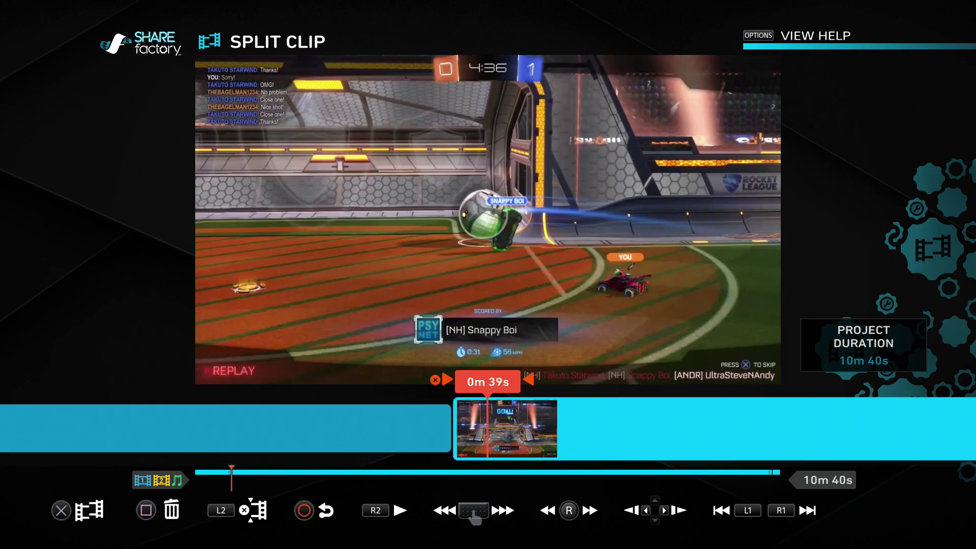
Leave clip splitting and open the long gameplay clip for trimming
key(Escape)
key(s)
key(Left)
key(Right)
key(Return)
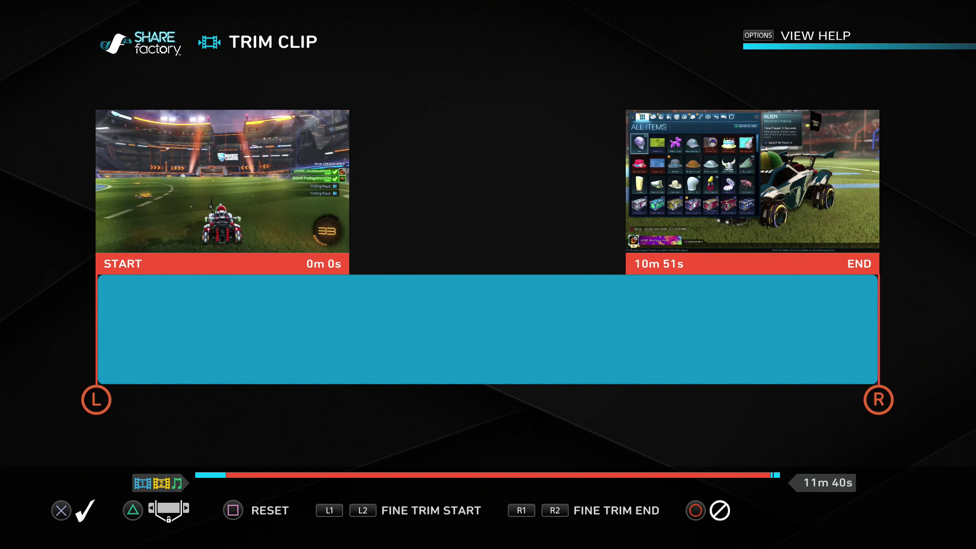
Try out both trim points, moving the clip's start as far as 0m 34s and its end to 10m 40s
key(Right)
key(Left)
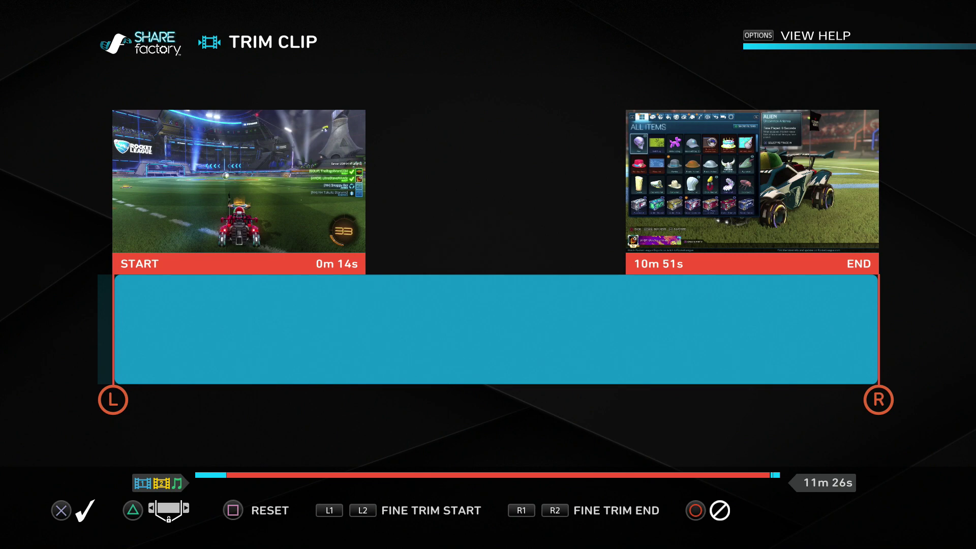
key(Right)
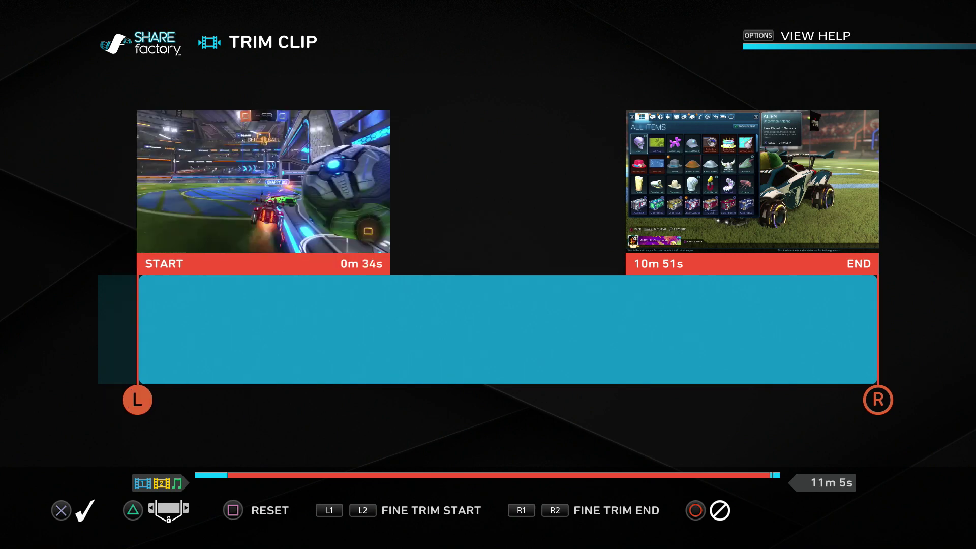
key(Left)
key(Right)
key(Right)
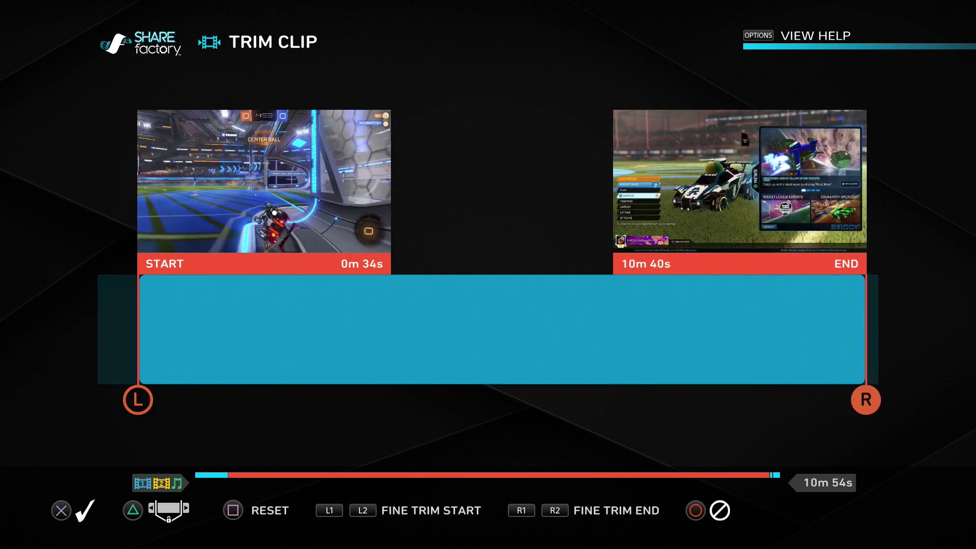
key(Right)
key(Left)
key(Right)
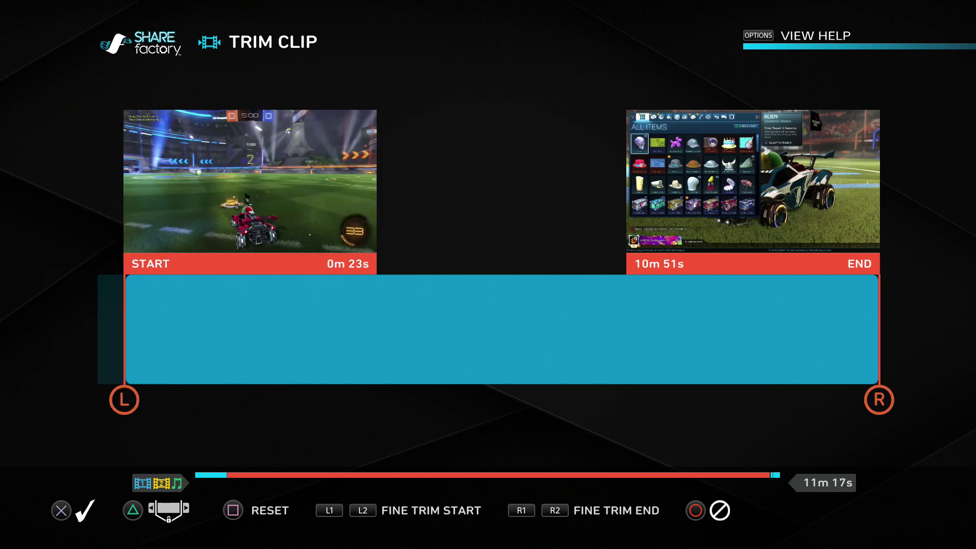
key(Left)
key(Right)
key(Left)
key(Left)
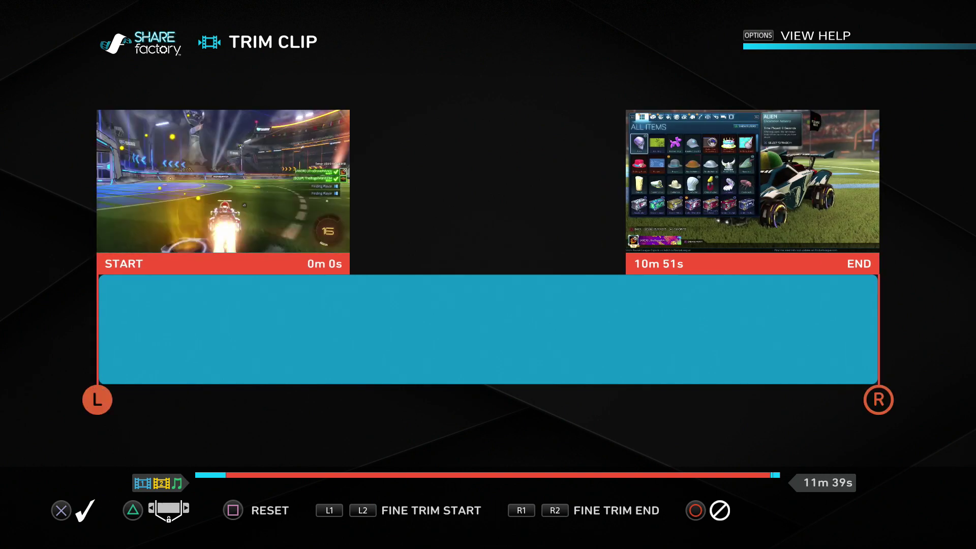
Set the trim start of the gameplay clip to 0m 14s
key(Right)
key(Right)
key(Left)
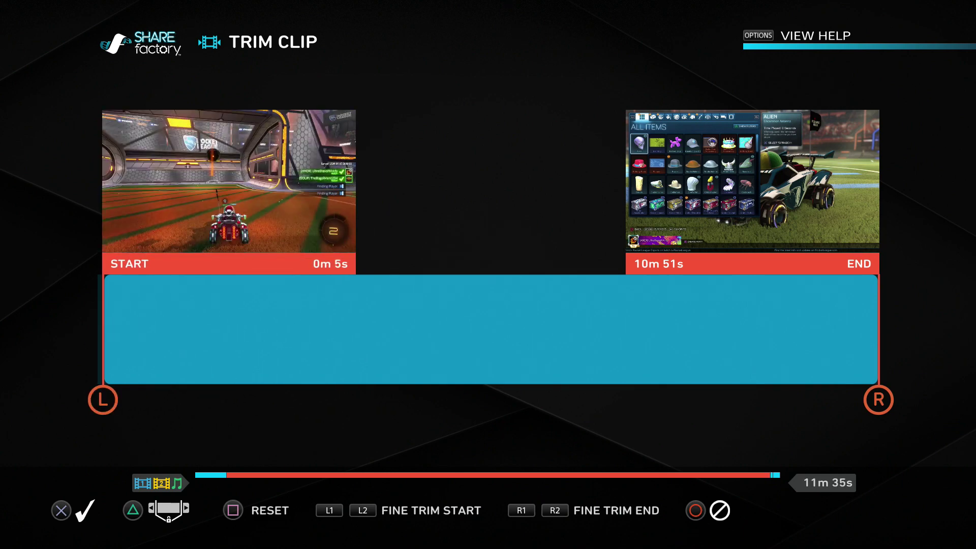
key(Right)
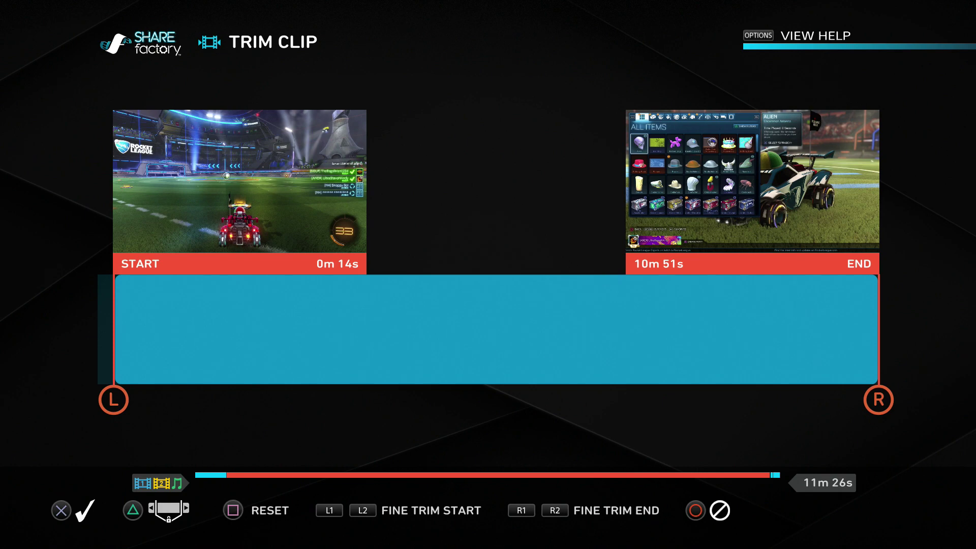
Set the trim end of the gameplay clip to 9m 5s, at the winner screen, and apply the trim
key(Left)
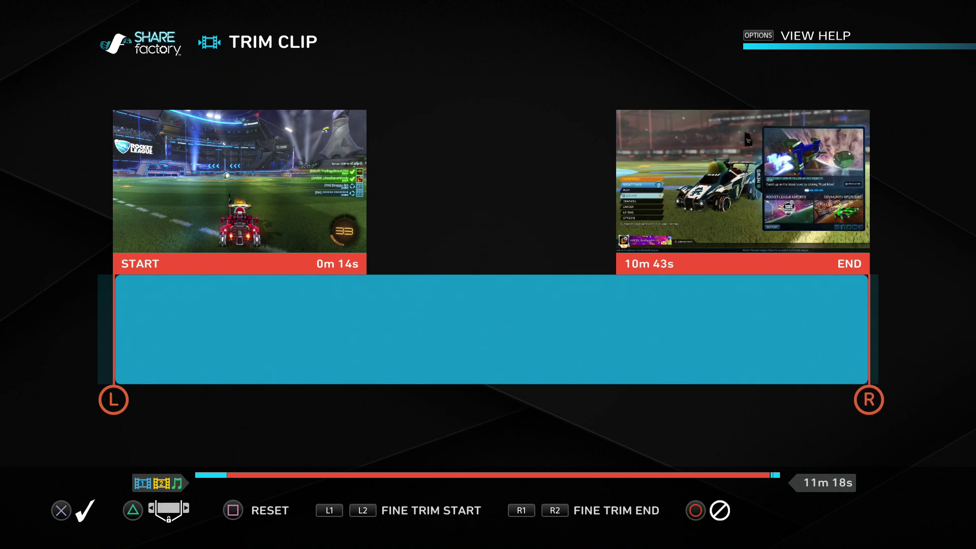
key(Left)
key(Left)
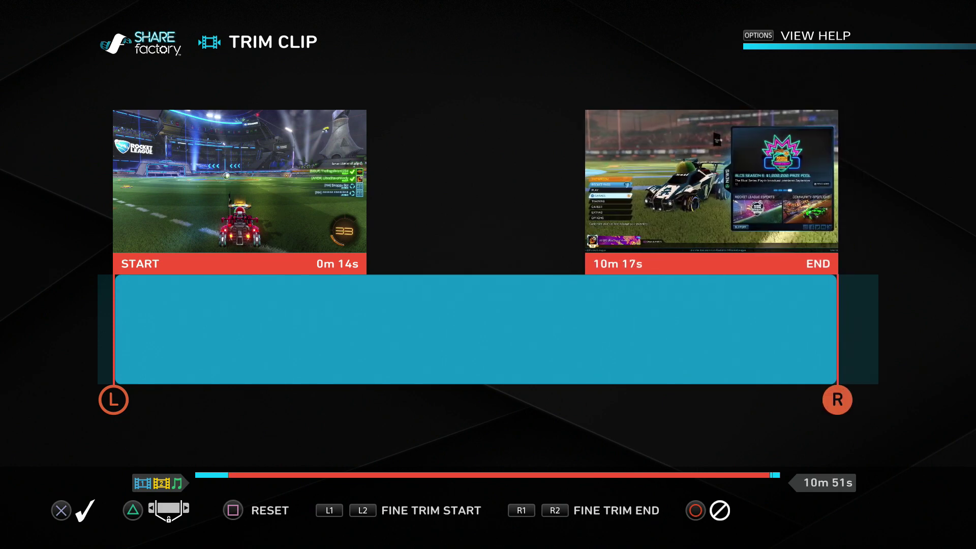
key(Right)
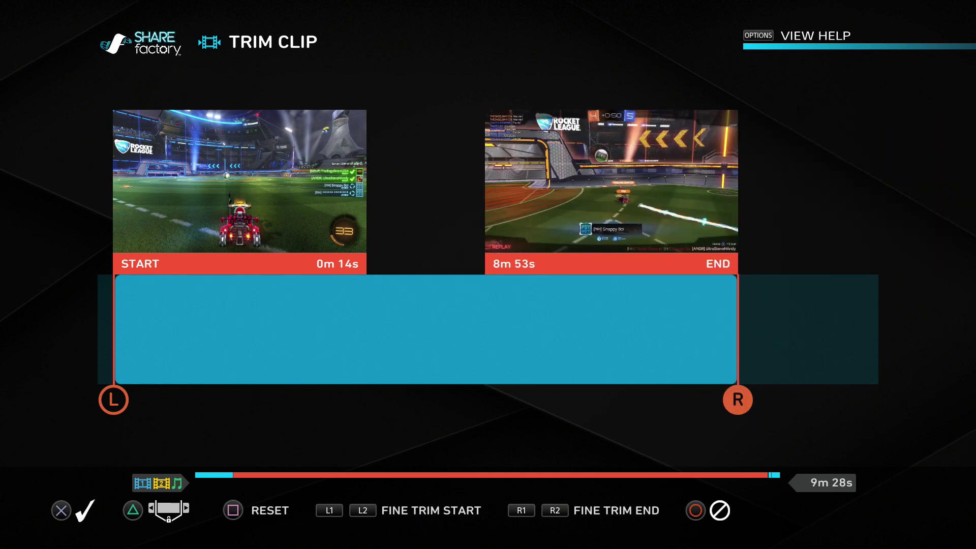
key(Right)
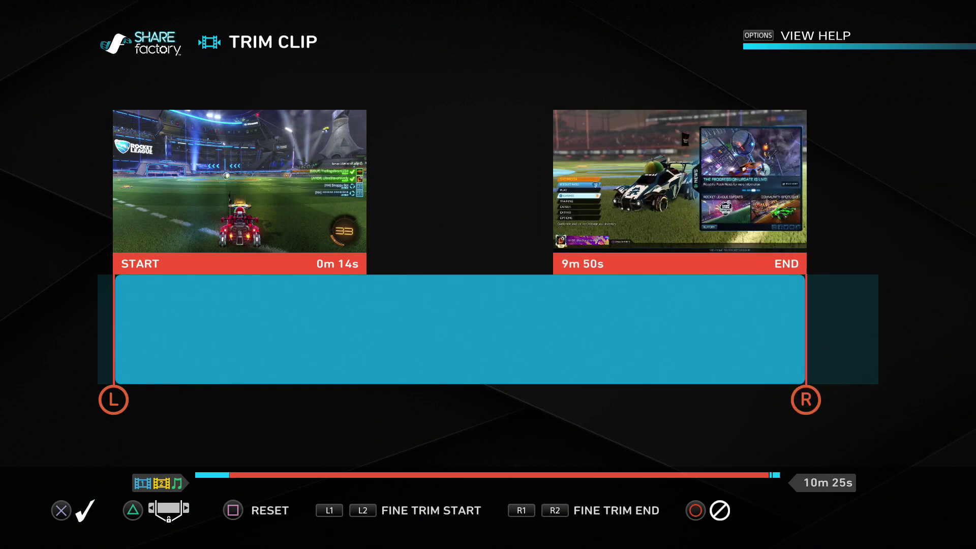
key(Left)
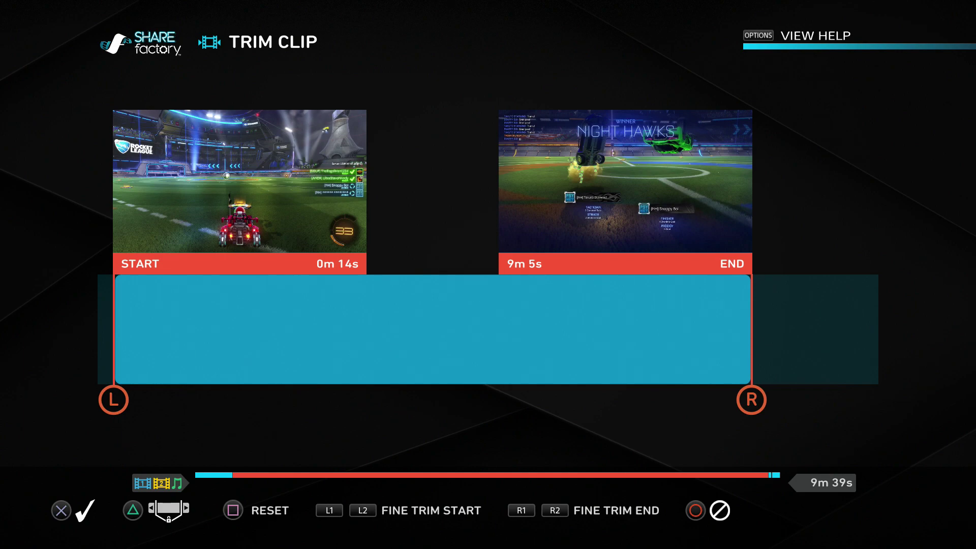
key(Return)
Scrub across the join after the trimmed clip, between about 8m 26s and 8m 48s
key(Right)
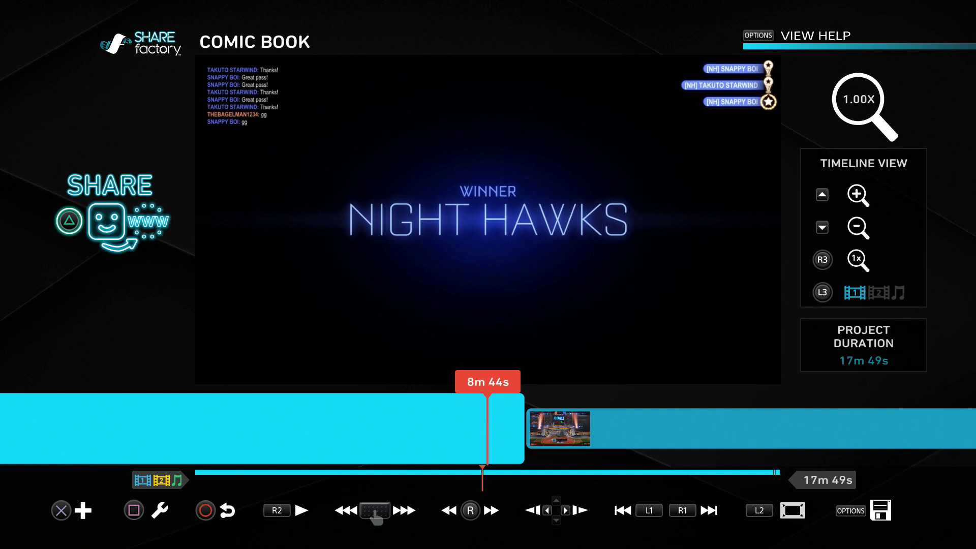
key(Right)
key(Left)
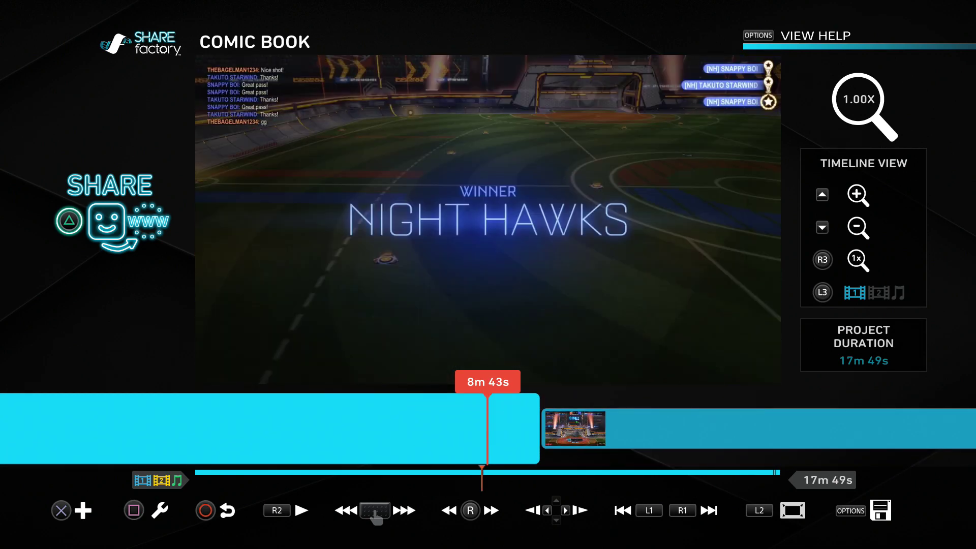
key(Left)
key(Right)
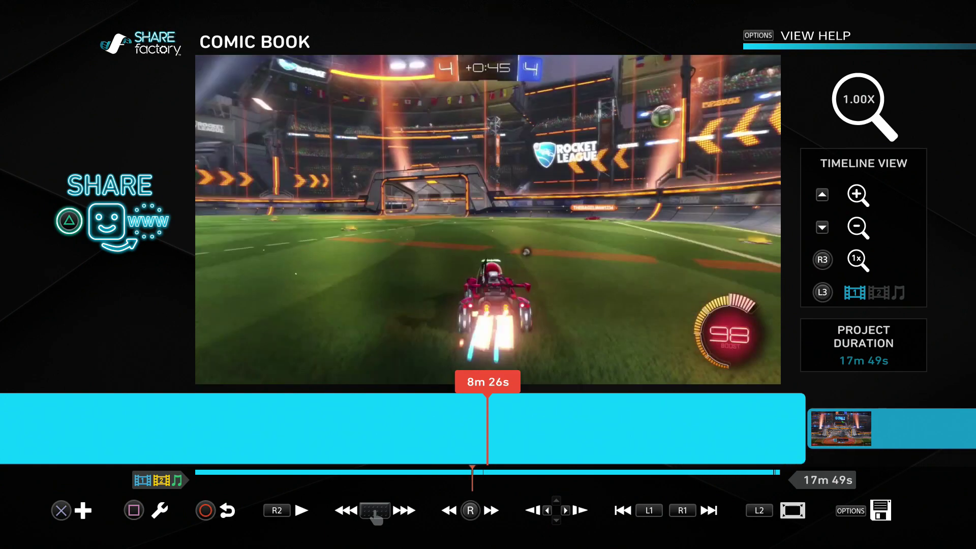
key(Right)
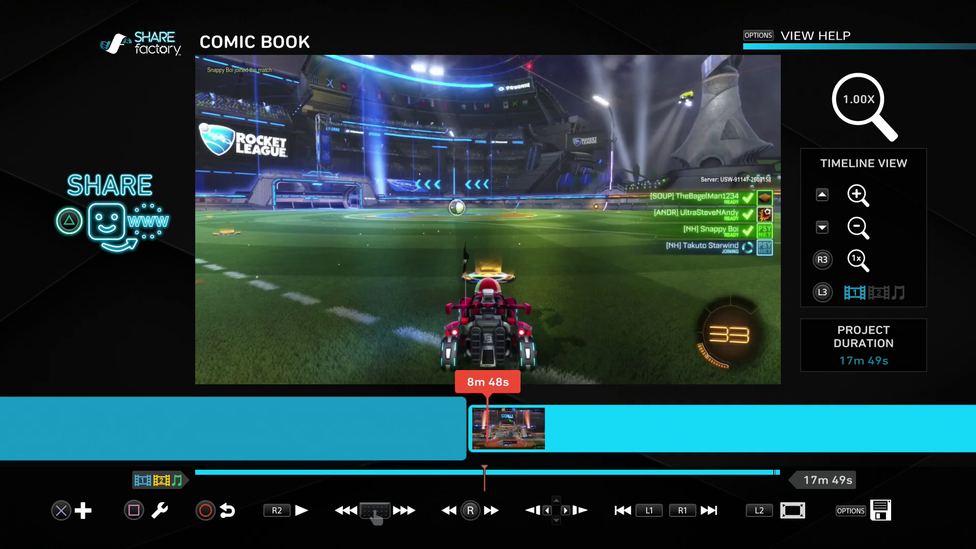
Try to move the second gameplay clip one place earlier on the timeline
key(Return)
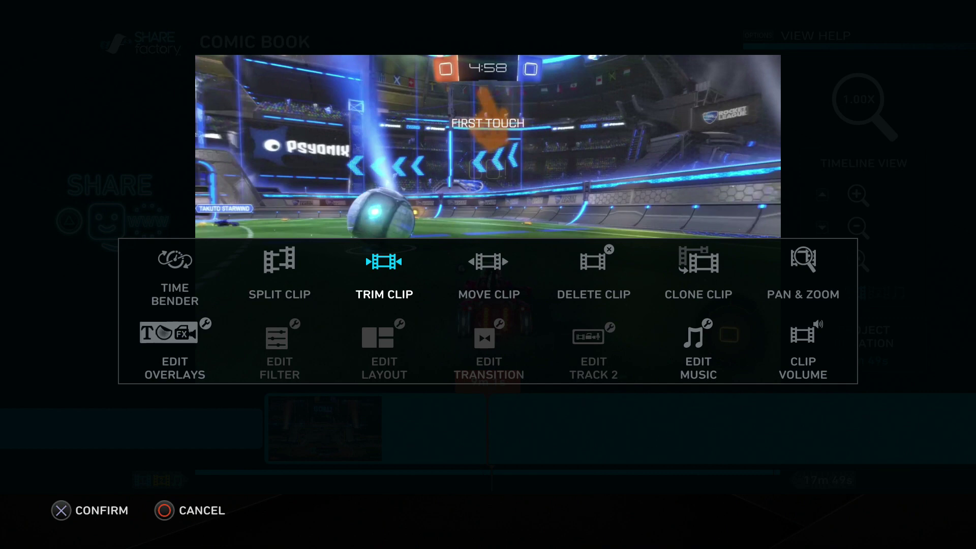
key(Right)
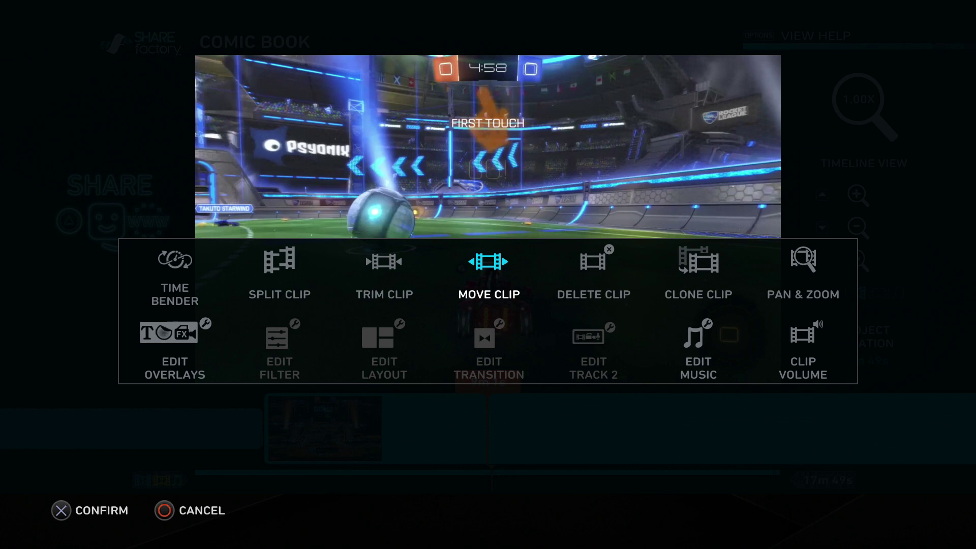
key(Return)
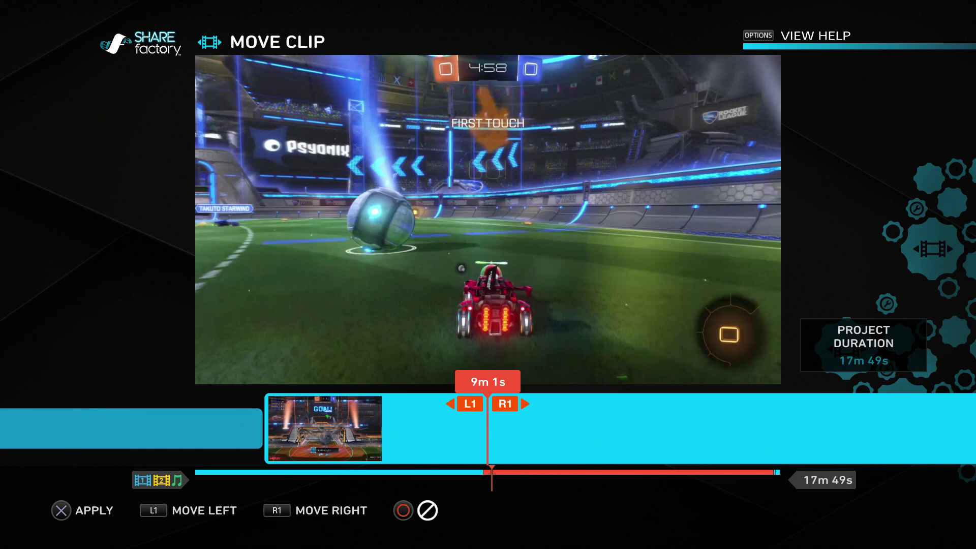
key(L1)
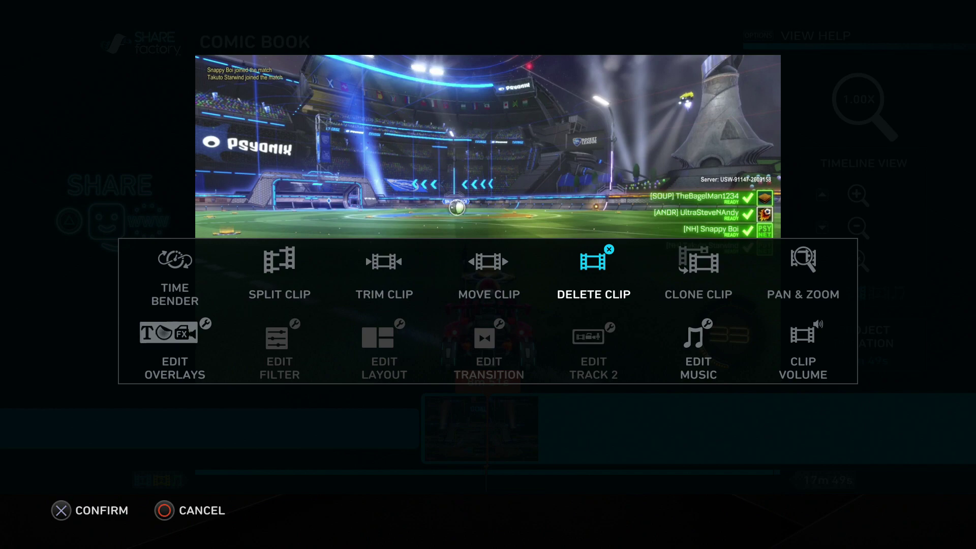
Delete the second long gameplay clip, which follows the trimmed clip, from the project
key(Escape)
key(Right)
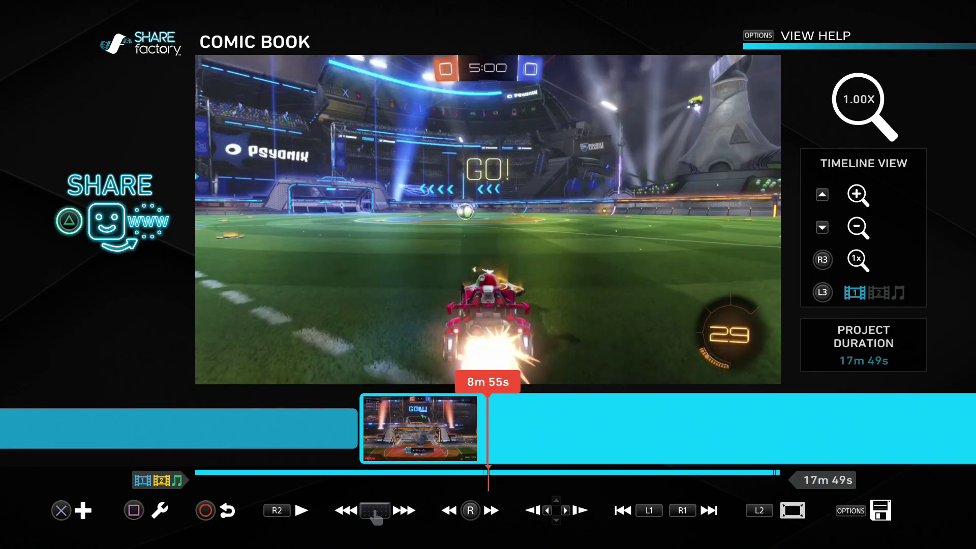
key(s)
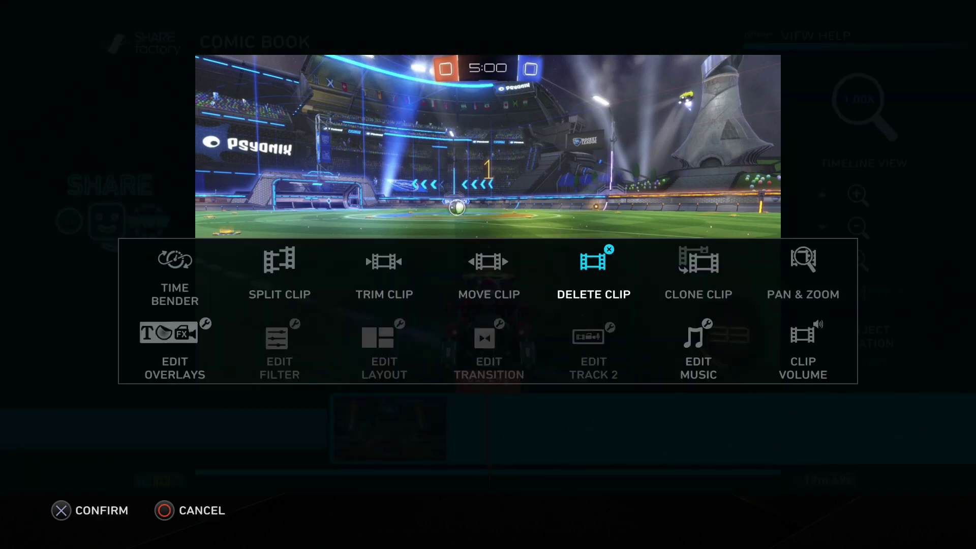
key(Return)
key(Left)
key(Right)
key(Left)
key(Return)
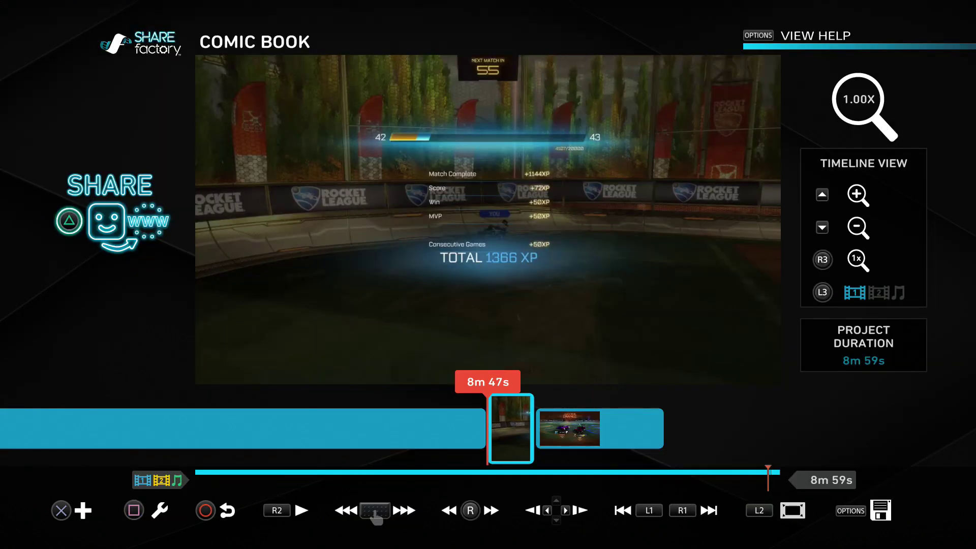
Try the Clone Clip tool on the remaining gameplay clip
key(Right)
key(Left)
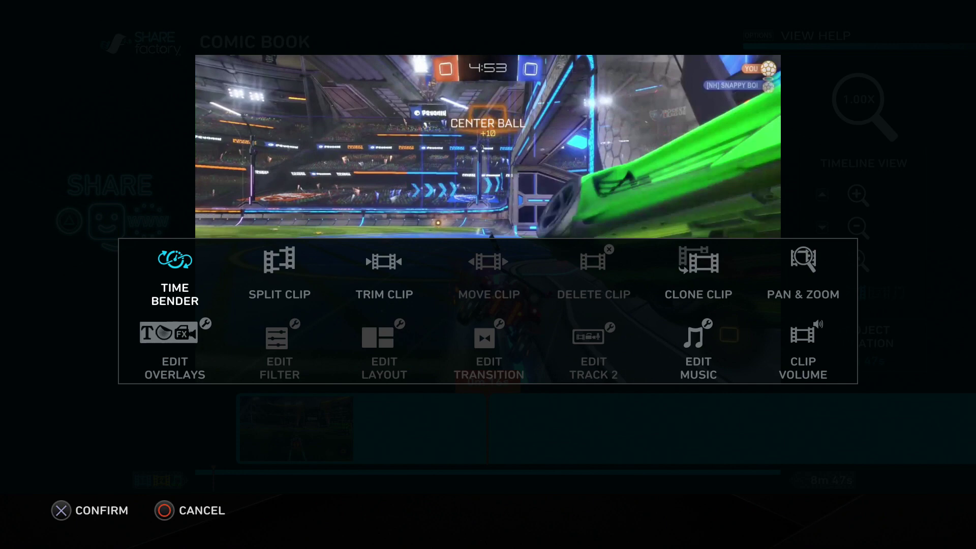
key(Right)
key(Right)
key(Right)
key(Right)
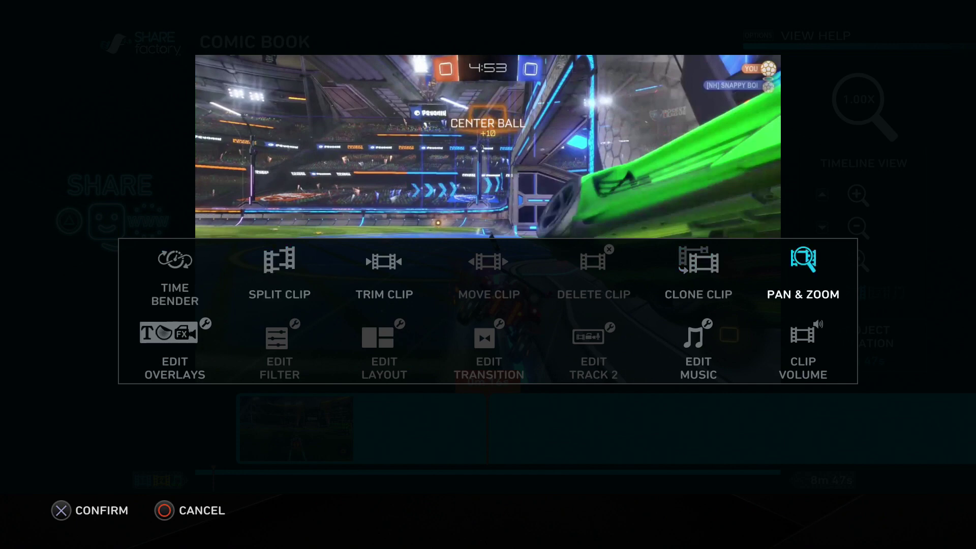
key(Left)
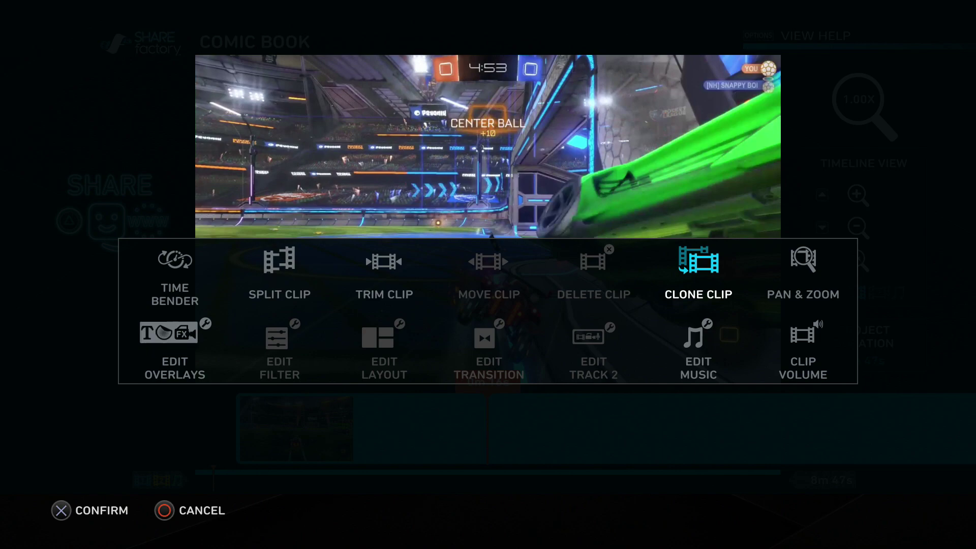
key(Return)
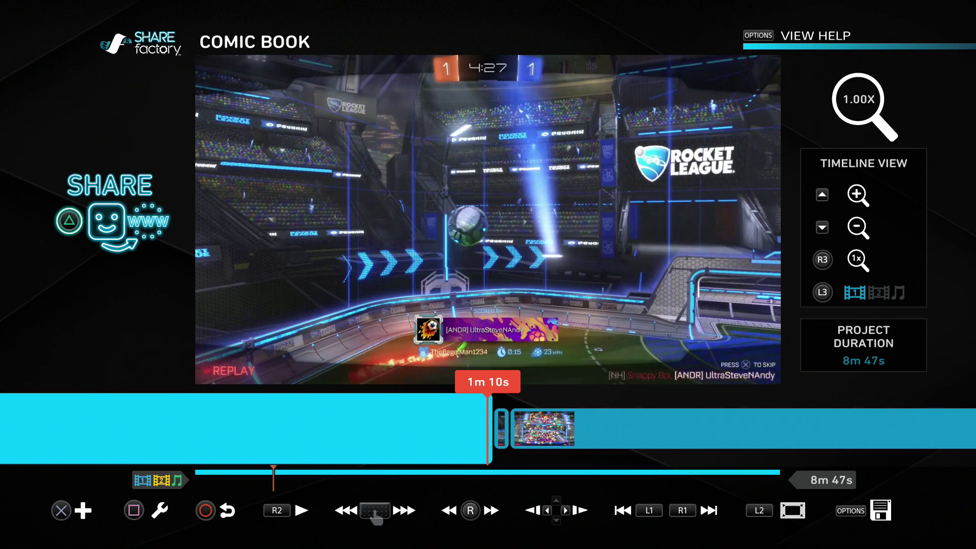
Open Pan & Zoom for the short replay segment just after 1m 10s
key(Return)
key(Left)
key(Left)
key(Left)
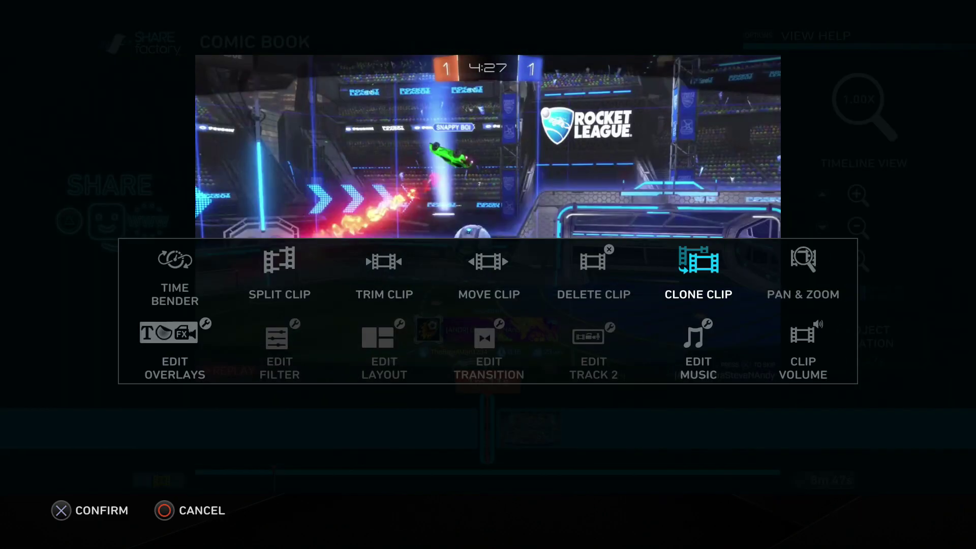
key(Right)
key(Left)
key(Right)
key(Return)
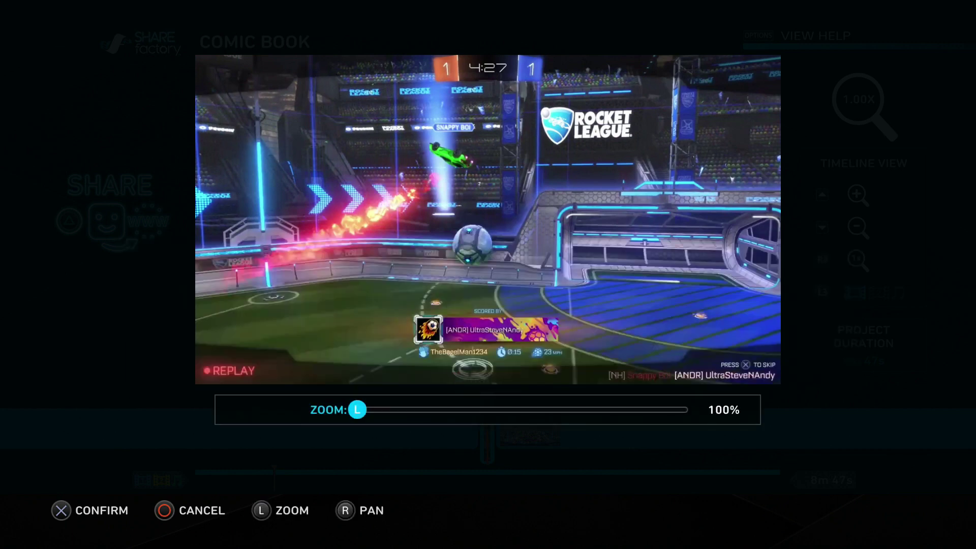
Set the replay segment's zoom to 200%, keeping the green car centred in the frame, and play back the result
key(Right)
key(Right)
key(Right)
key(Right)
key(Right)
key(Right)
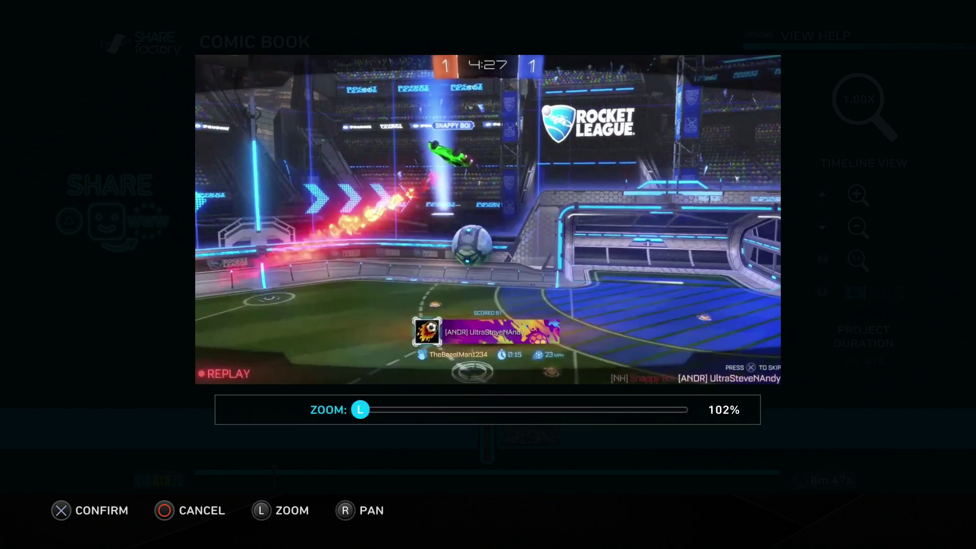
key(Right)
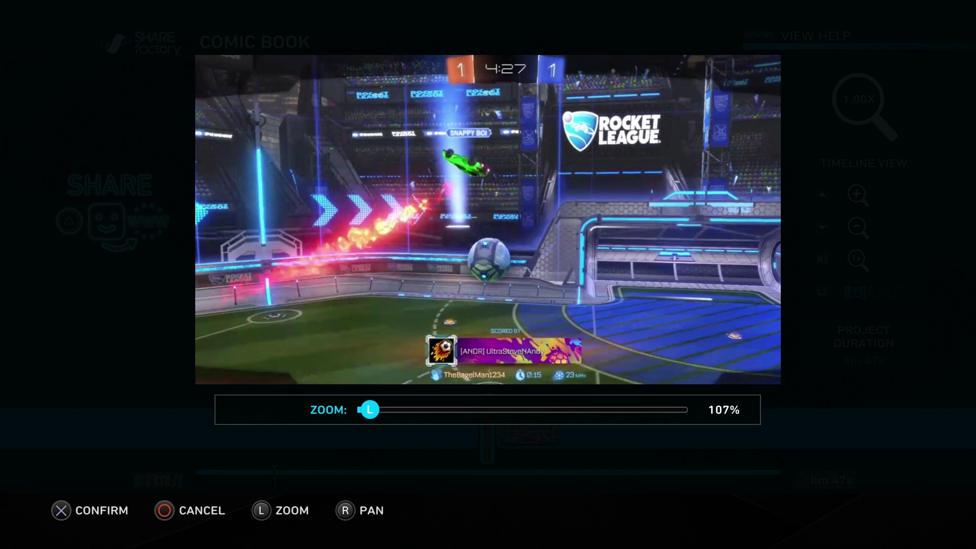
key(Up)
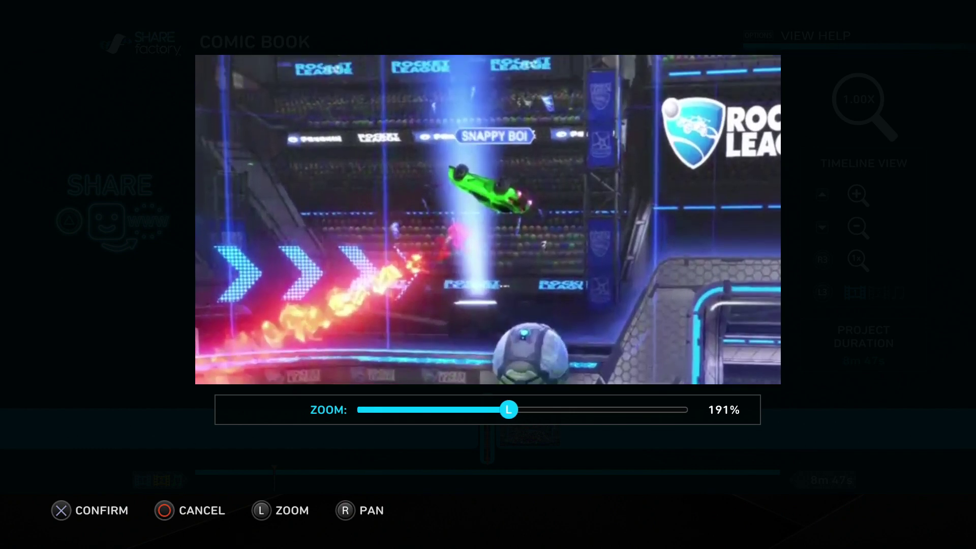
key(Right)
key(Right)
key(Right)
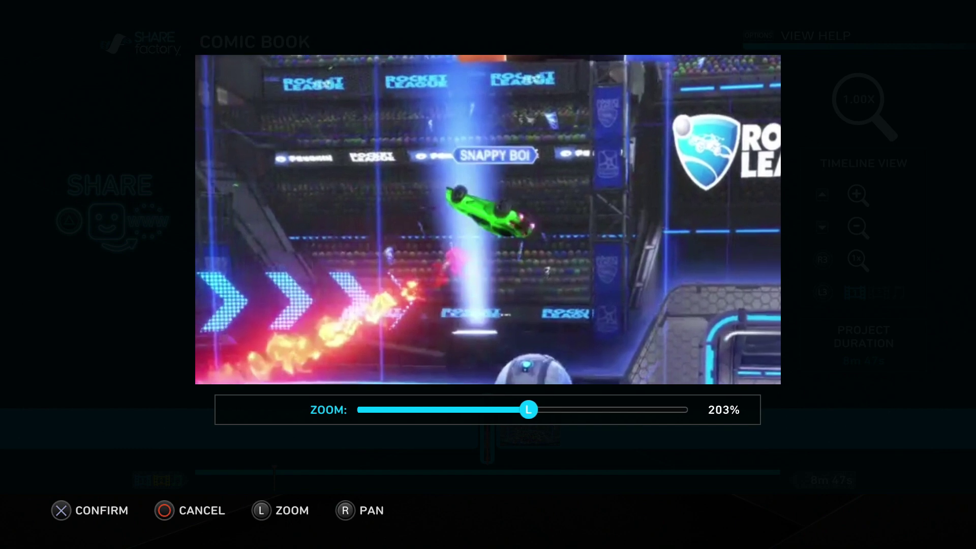
key(Right)
key(Up)
key(Left)
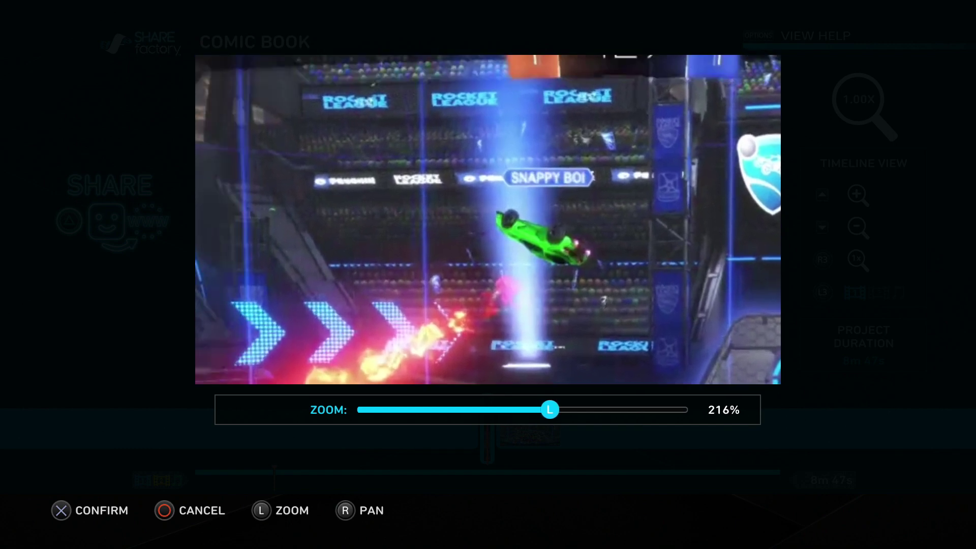
key(Right)
key(Right)
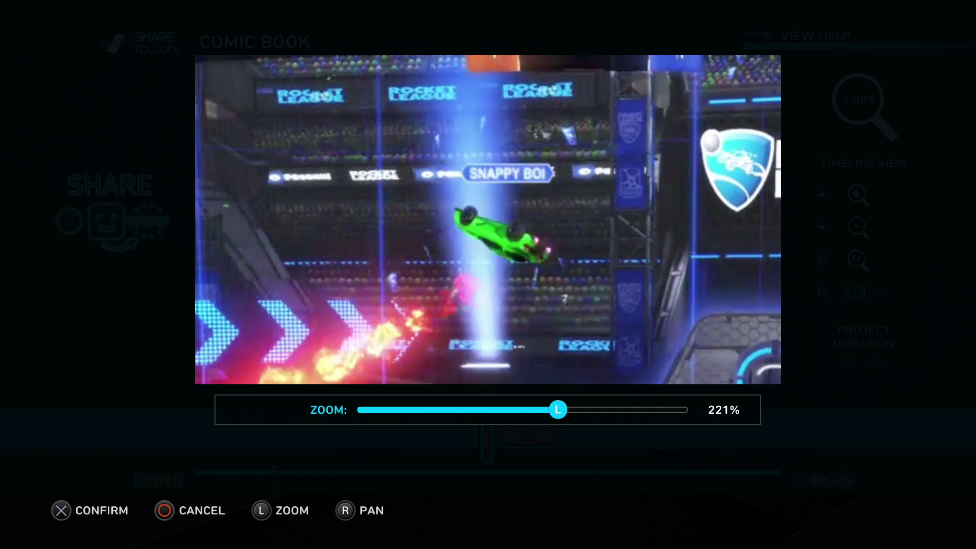
key(Left)
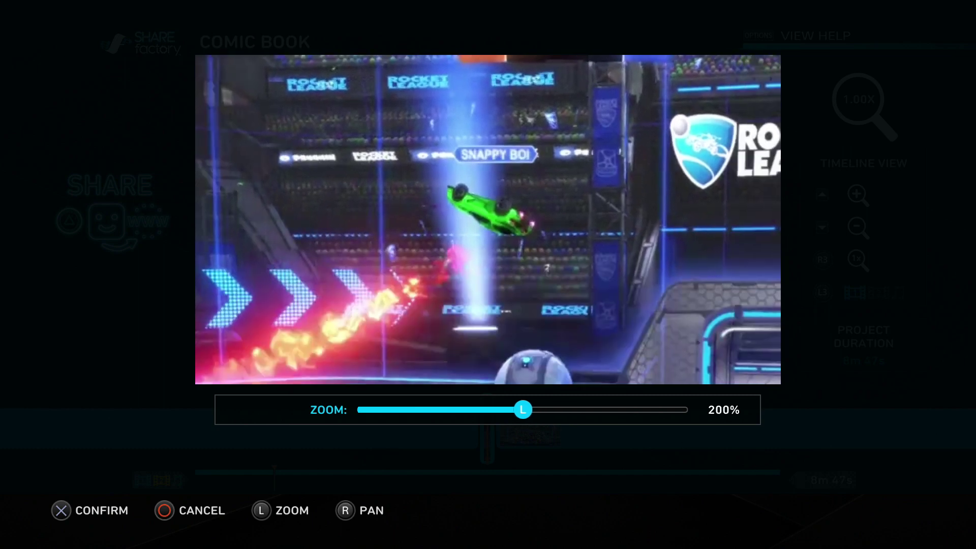
key(Return)
key(space)
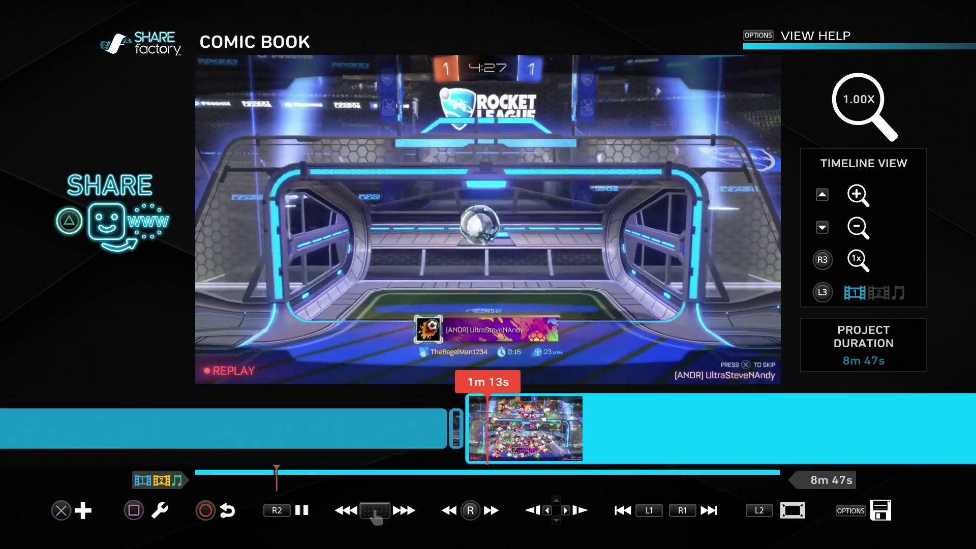
key(space)
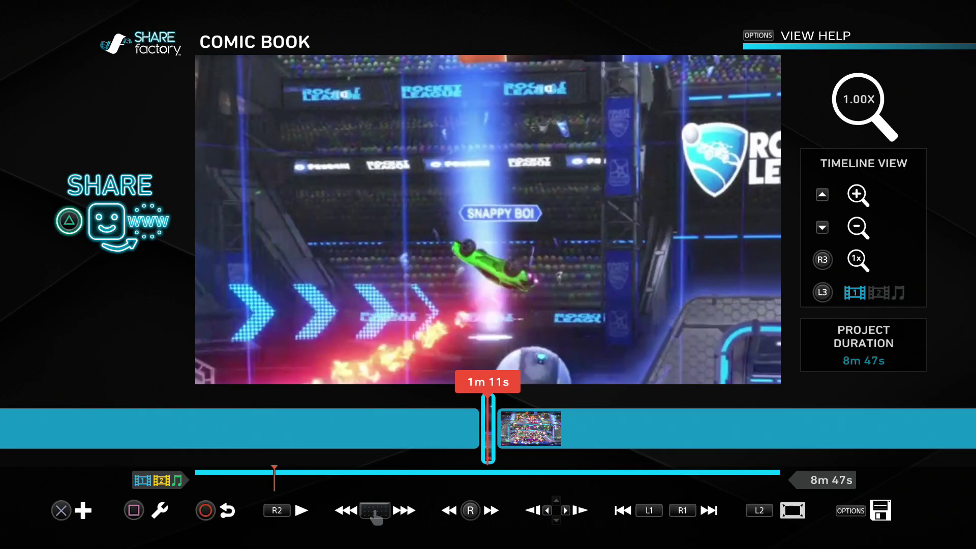
Examine the clip library by category, from the COMIC BOOK titles and outros down to the recorded game clips, and close it
key(Return)
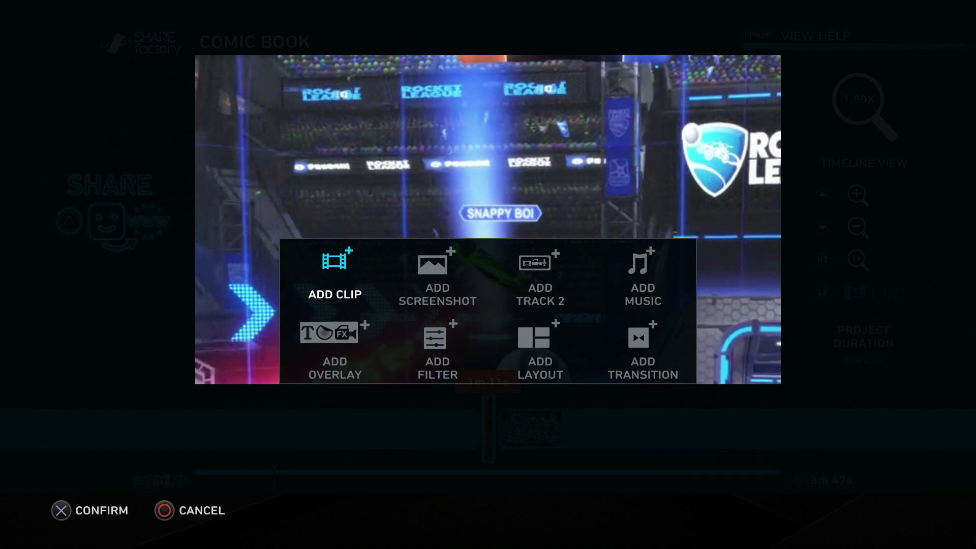
key(Return)
key(Right)
key(Down)
key(Down)
key(Down)
key(Down)
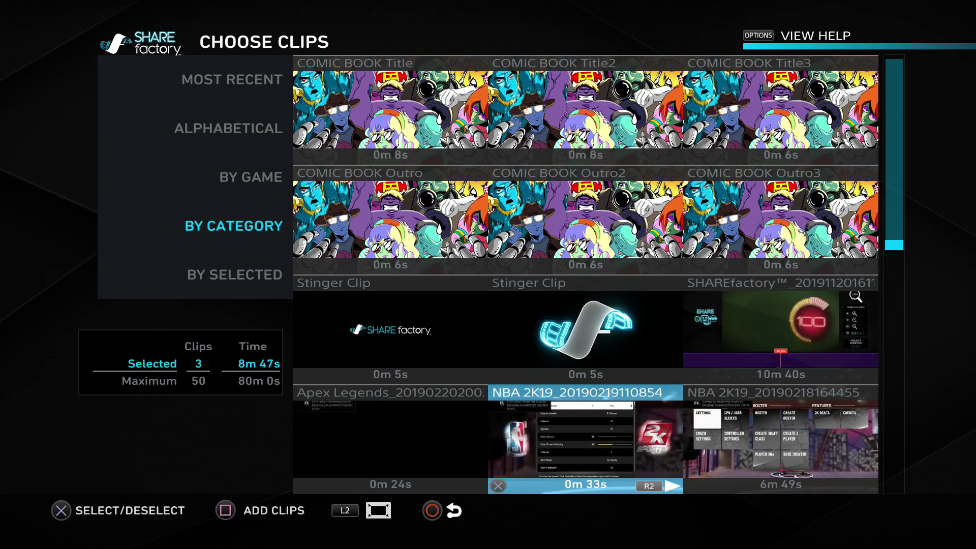
key(Right)
key(Left)
key(Left)
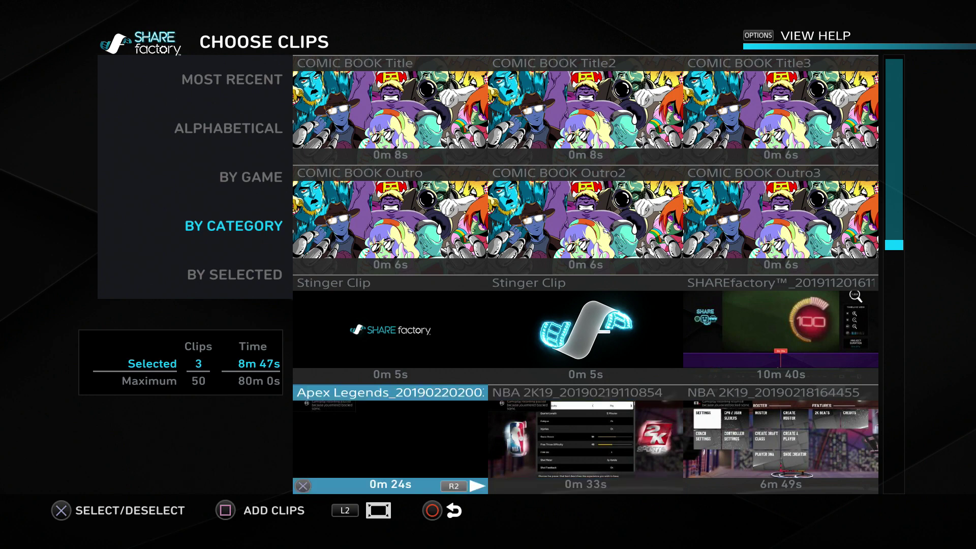
key(Right)
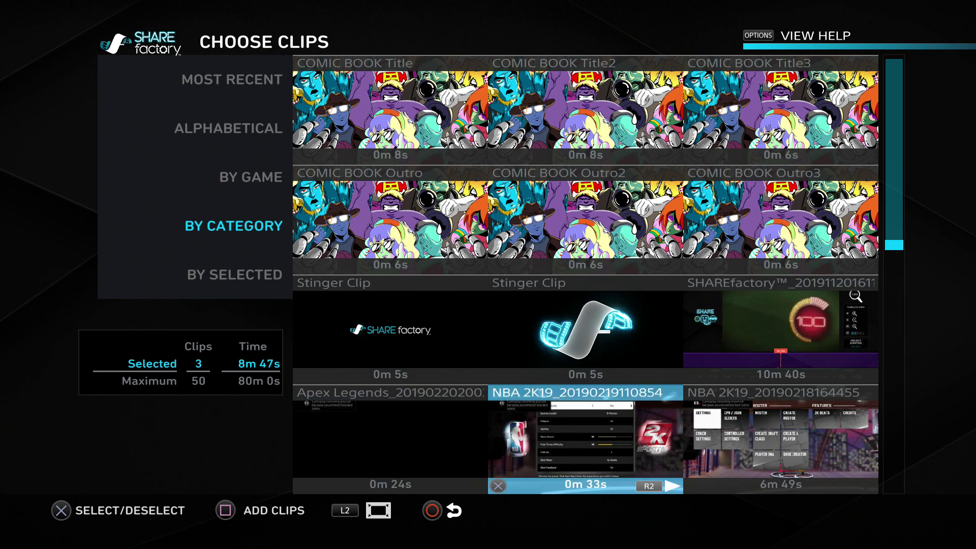
key(Return)
key(Left)
key(Return)
key(Right)
key(Return)
key(Left)
key(Return)
key(Right)
key(Right)
key(Escape)
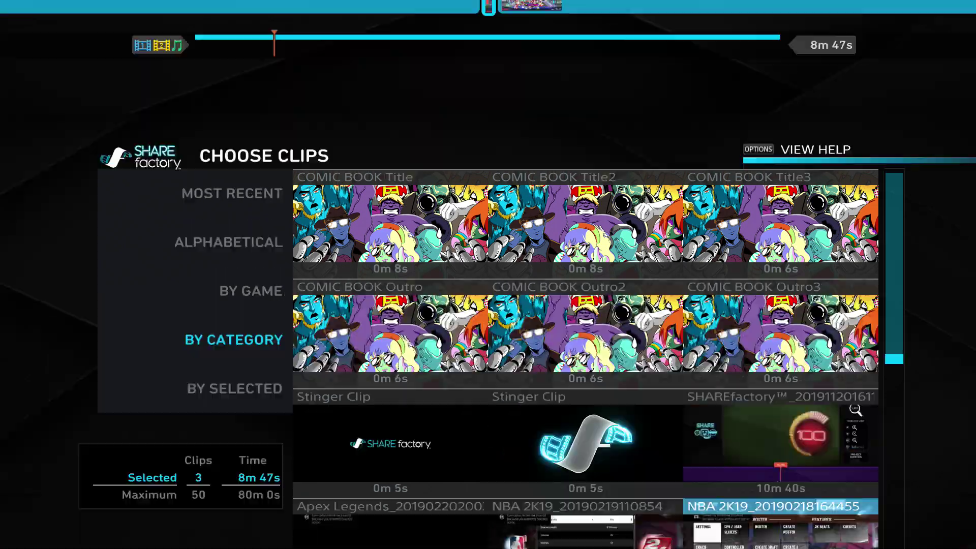
Open the screenshot library and examine the COMIC BOOK art and the backgrounds from SOLID COLOR to FIRE
key(Return)
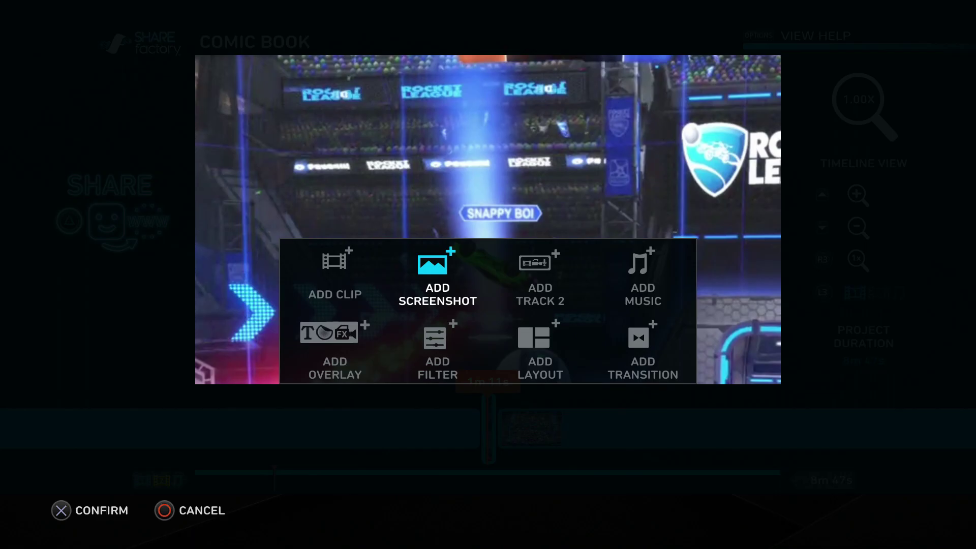
key(Return)
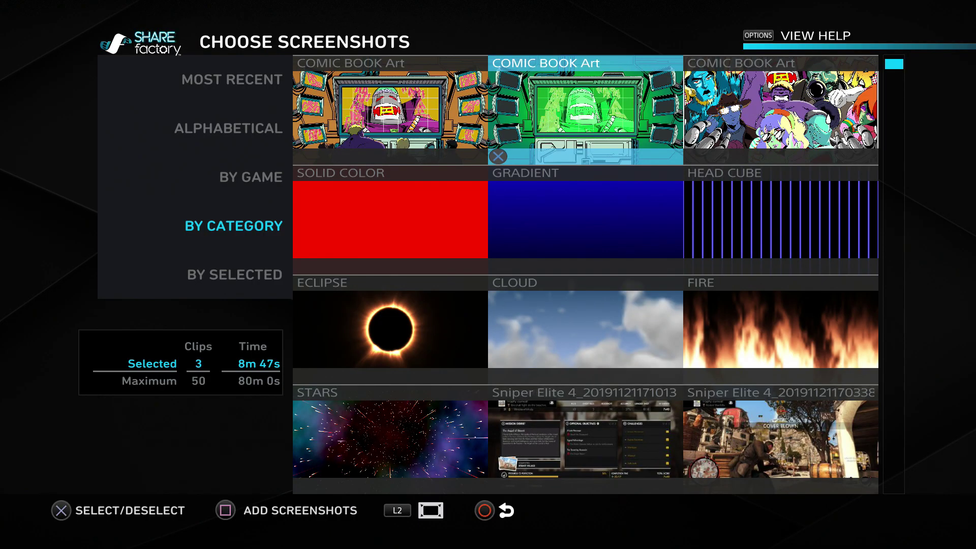
key(Down)
key(Down)
key(Left)
key(Left)
key(Right)
key(Right)
key(Right)
key(Down)
key(Up)
key(Down)
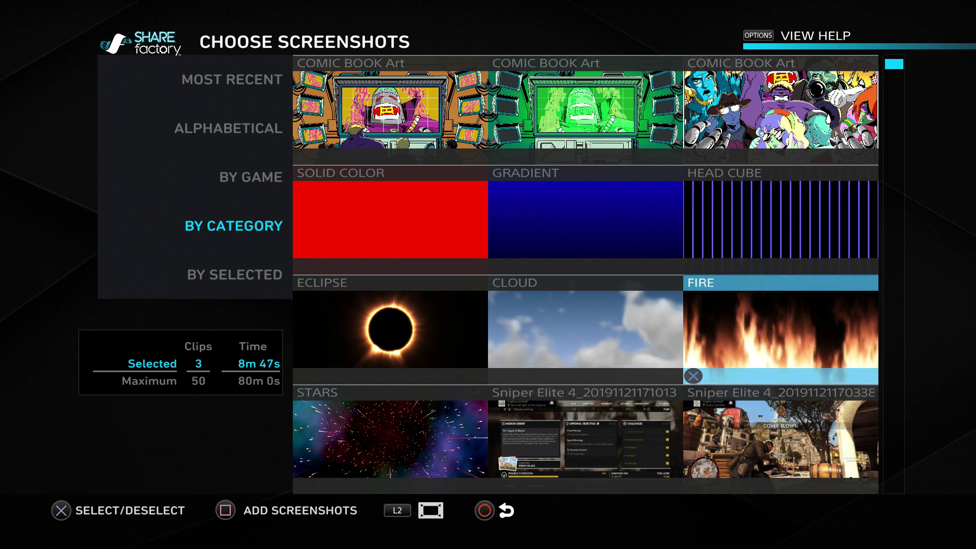
key(Left)
key(Left)
key(Right)
key(Right)
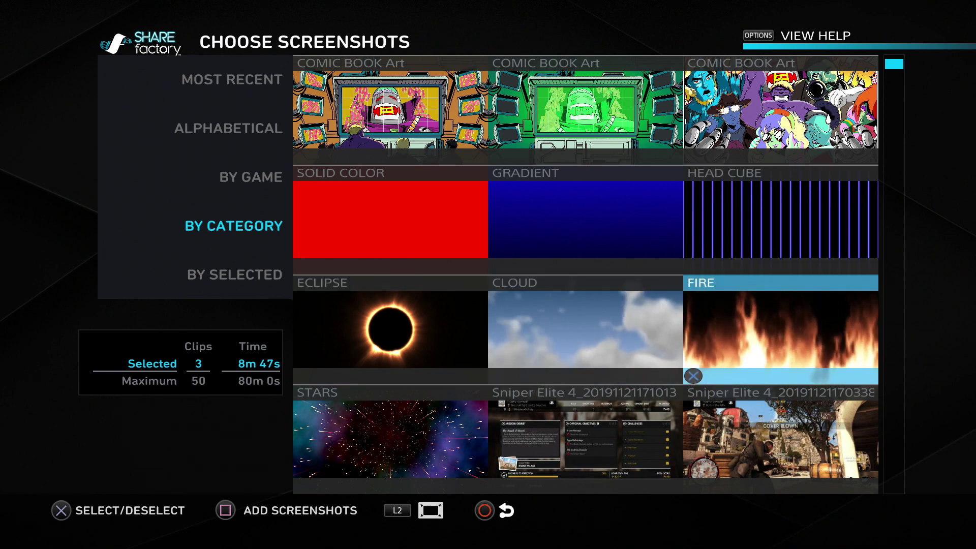
Examine the captured game screenshots further down the screenshot library, below the STARS background
key(Left)
key(Left)
key(Up)
key(Right)
key(Down)
key(Down)
key(Down)
key(Left)
key(Up)
key(Down)
key(Down)
key(Left)
key(Up)
key(Right)
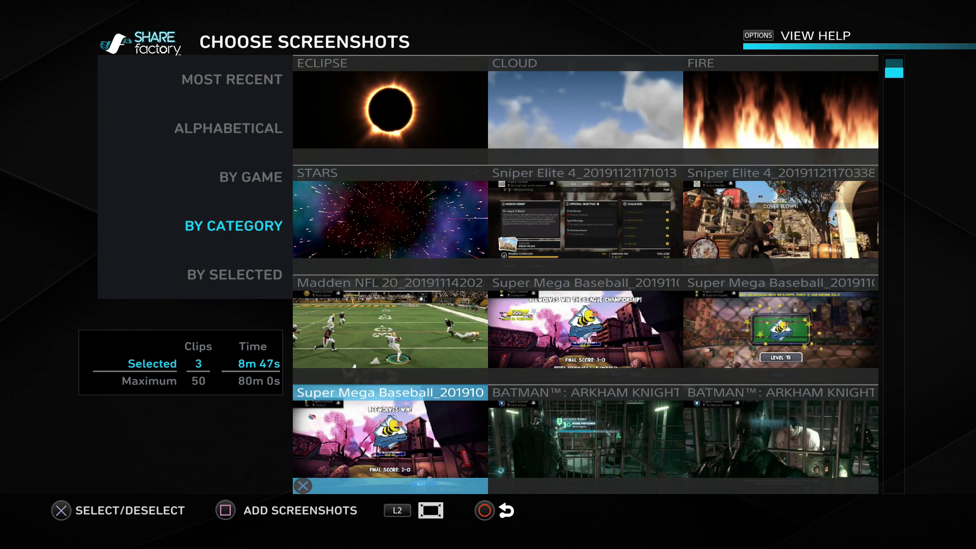
key(Right)
key(Down)
key(Right)
Add the FIRE background to the timeline after the zoomed replay segment
key(Up)
key(Up)
key(Up)
key(Up)
key(Up)
key(Down)
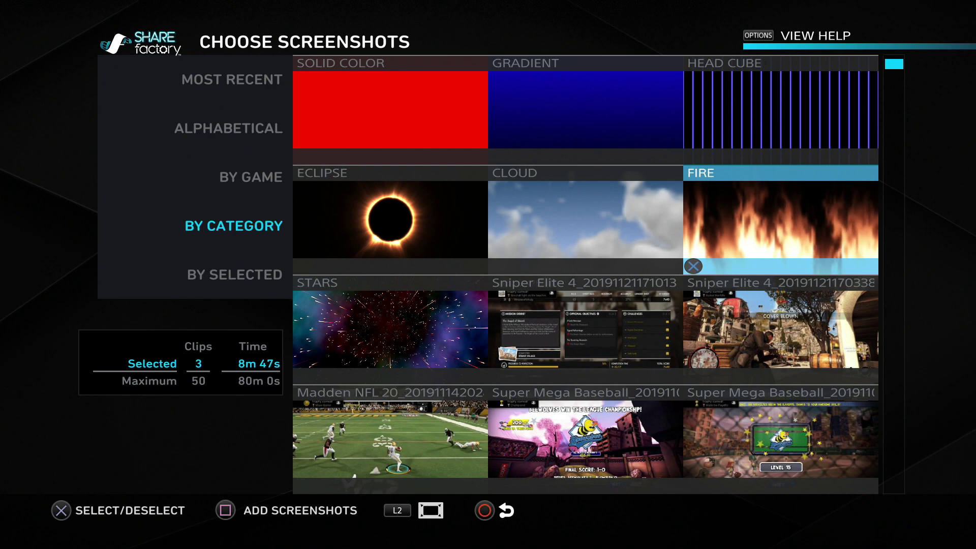
key(Return)
key(Left)
key(Left)
key(Right)
key(Down)
key(Right)
key(Up)
key(Up)
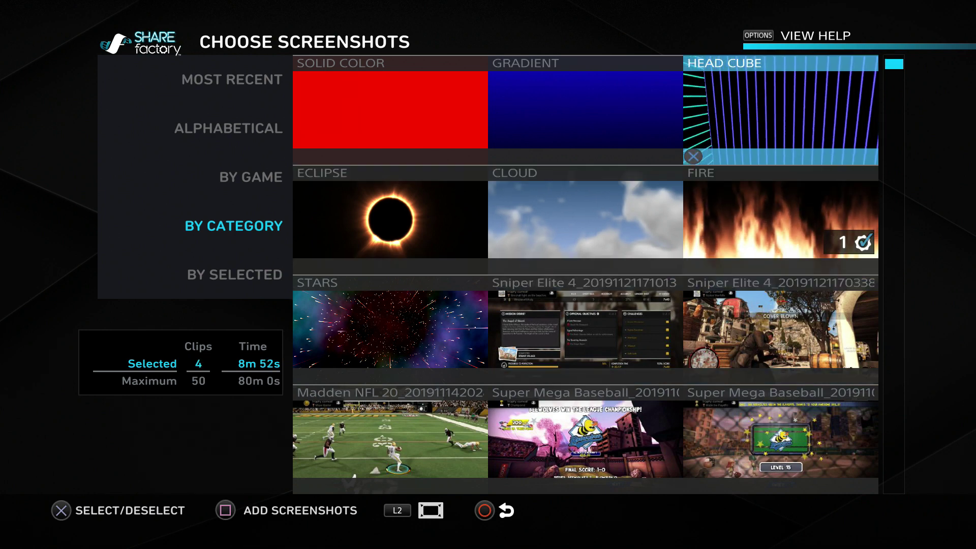
key(s)
Select the FIRE clip on the timeline and trim its end to 0m 3s
key(Left)
key(Right)
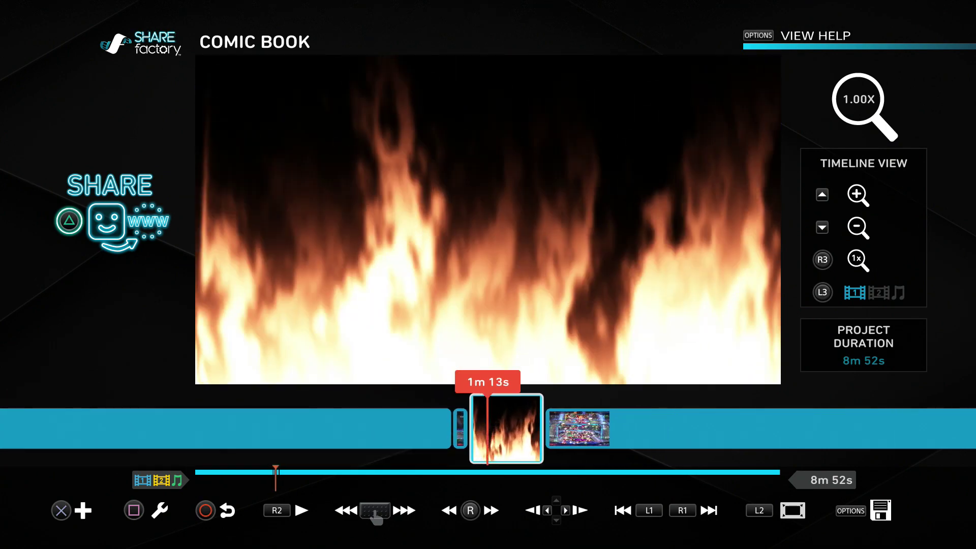
key(Return)
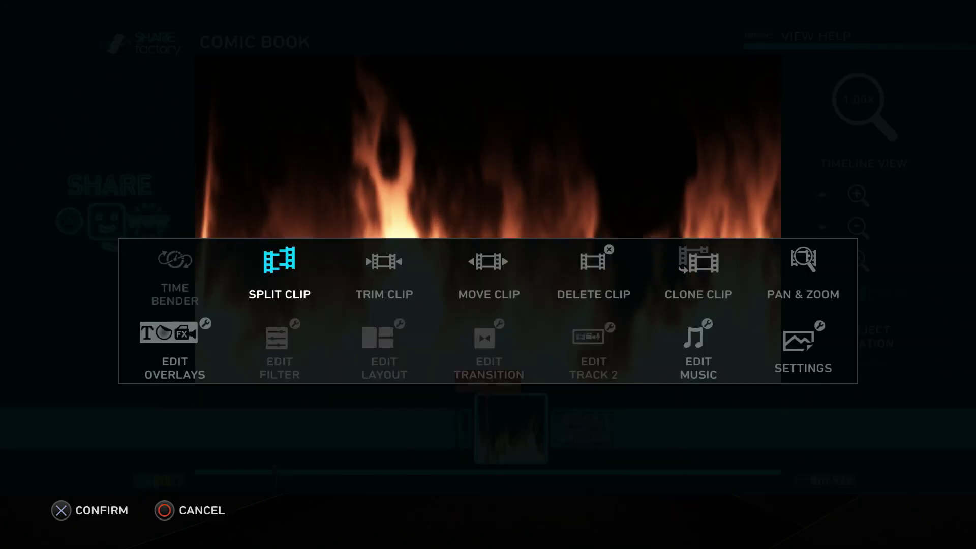
key(Right)
key(Return)
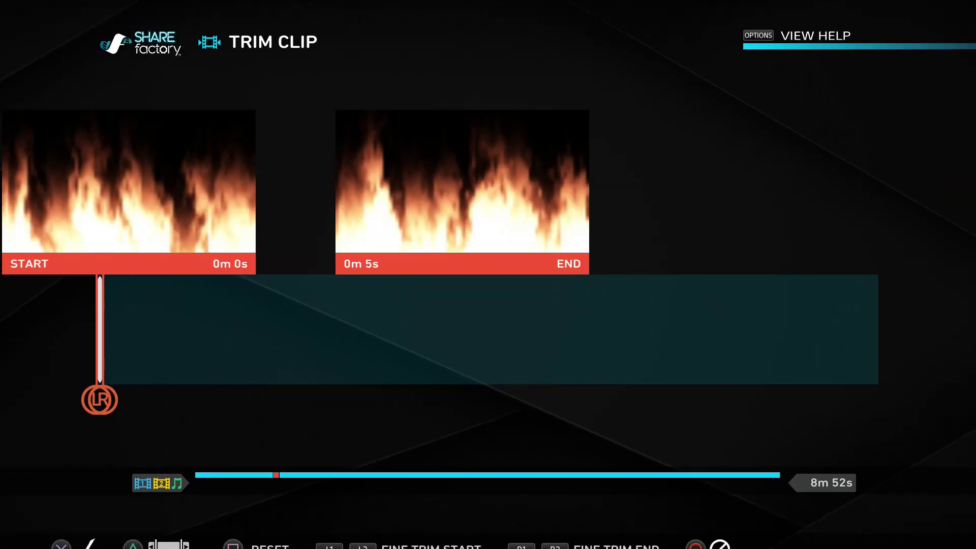
key(Right)
key(Left)
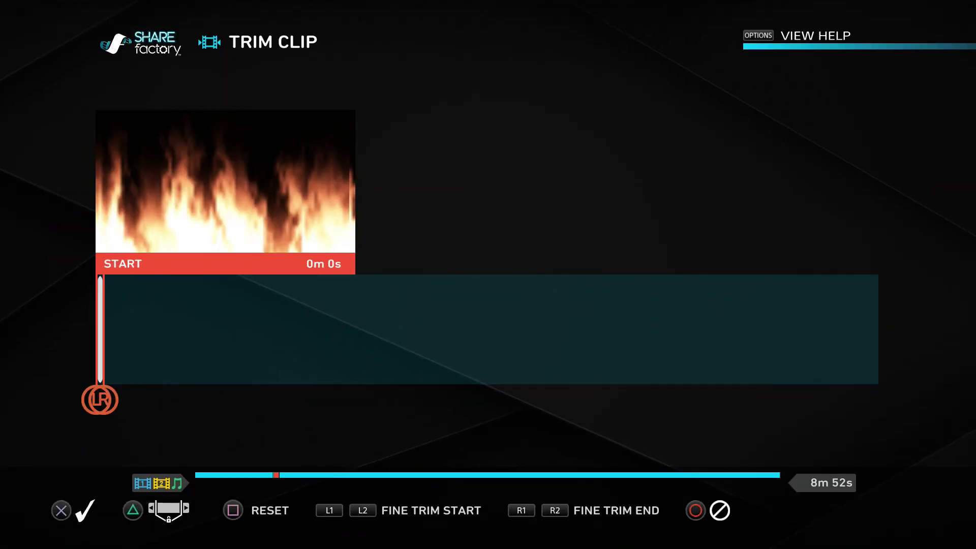
key(Left)
key(Right)
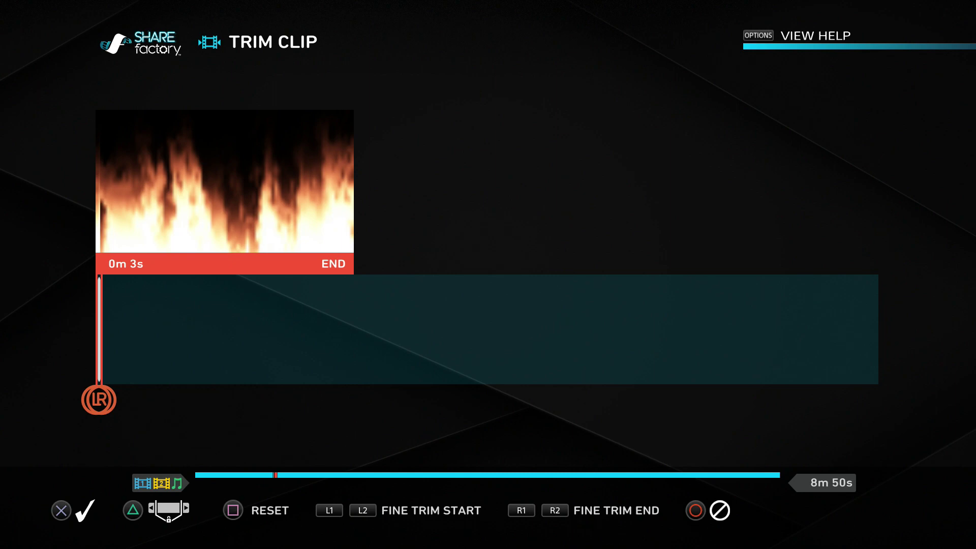
Try extending the FIRE clip's end to 14m 58s and return it to 0m 3s
key(Right)
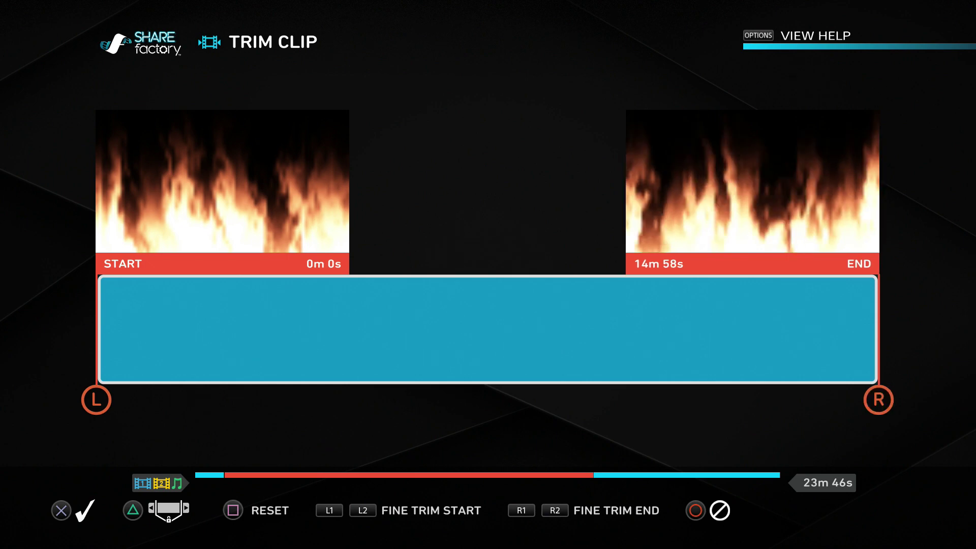
key(Left)
key(Left)
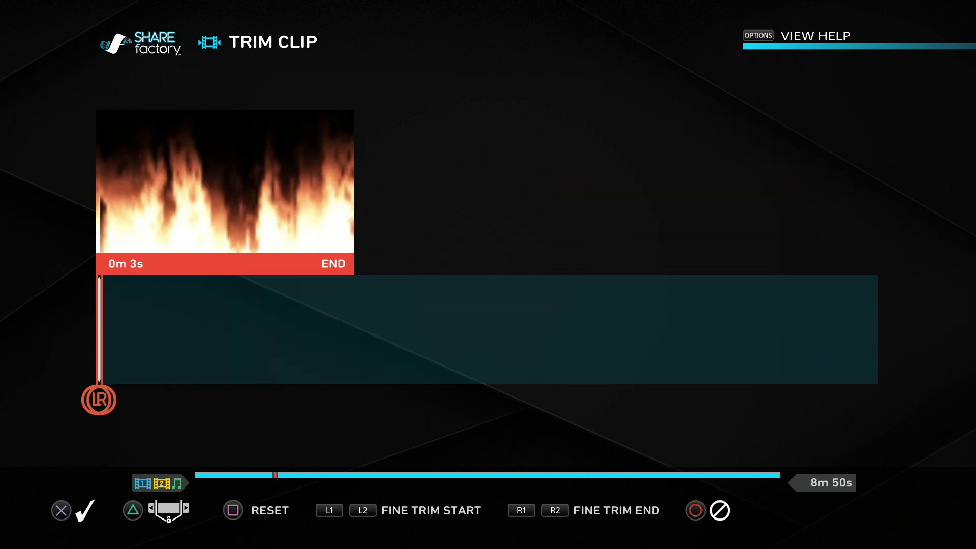
Shorten the FIRE clip's end to 0m 1s, apply the trim and preview the transition into the gameplay clip
key(Right)
key(Left)
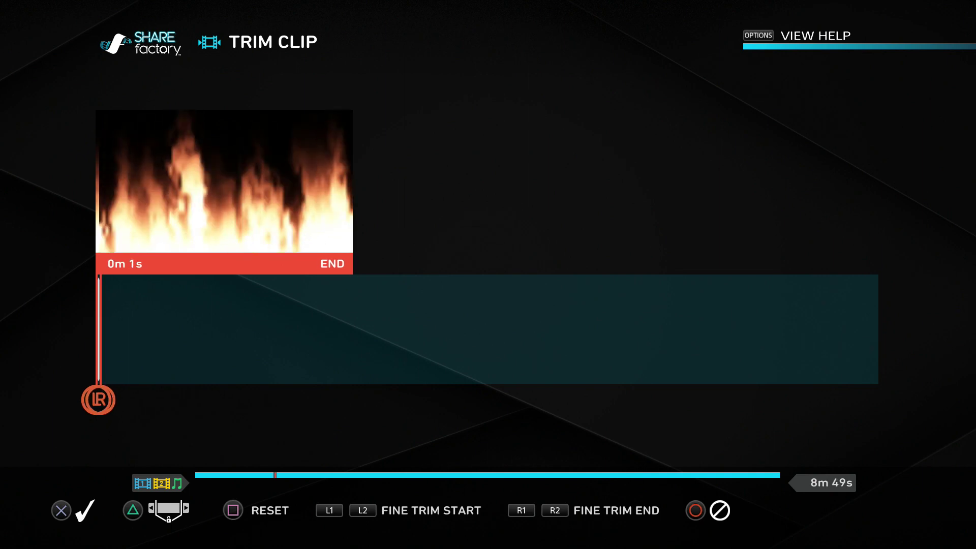
key(Return)
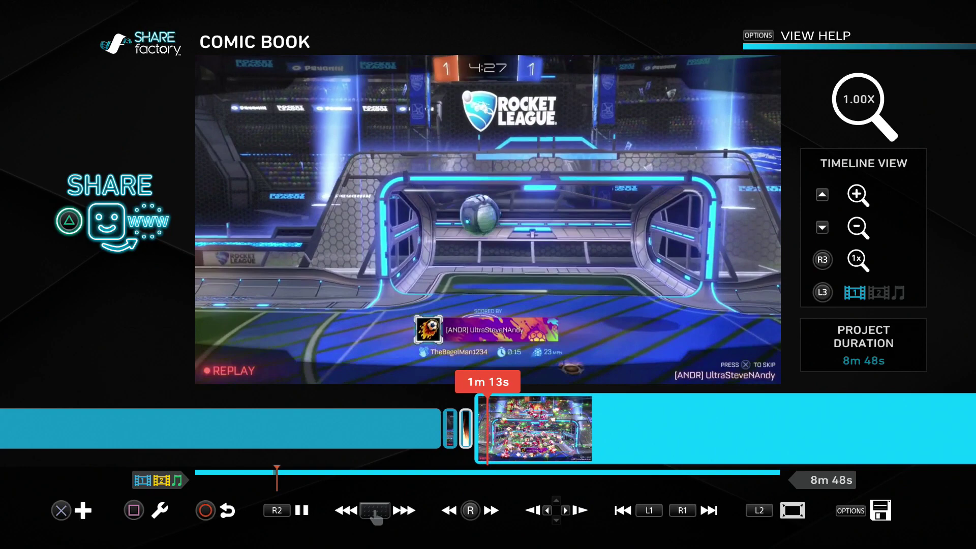
key(space)
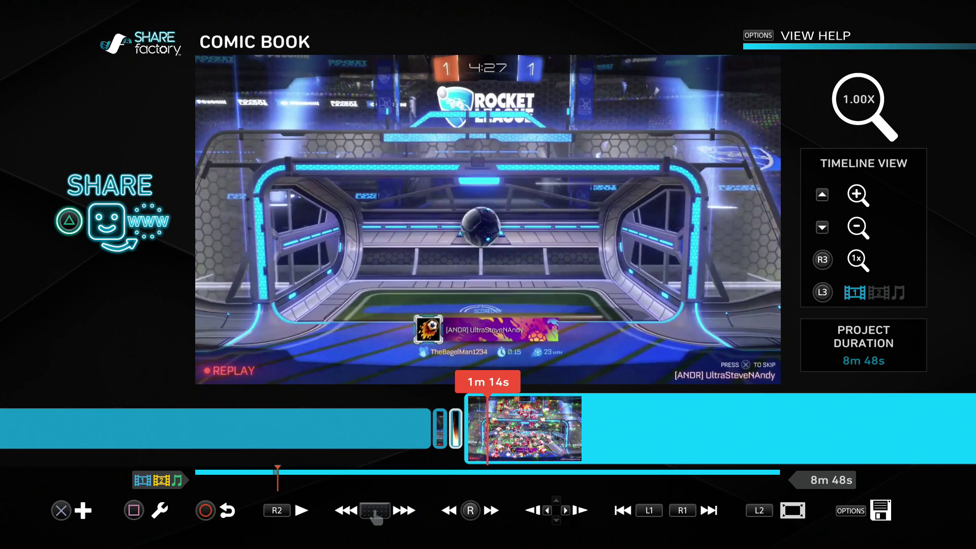
Scrub through the gameplay clip after the FIRE clip up to 1m 21s and return the playhead to 1m 13s
key(Left)
key(Right)
key(Left)
key(Right)
key(Right)
key(Left)
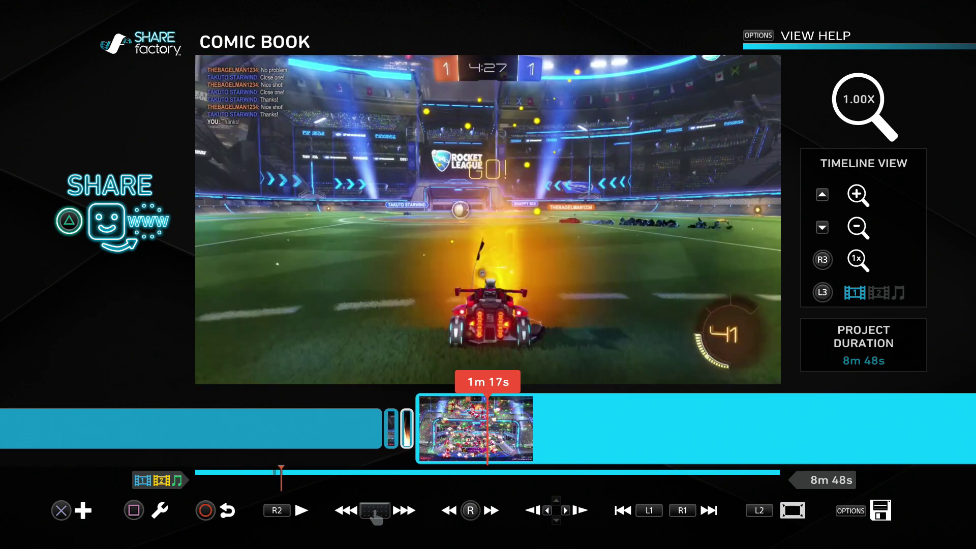
key(Right)
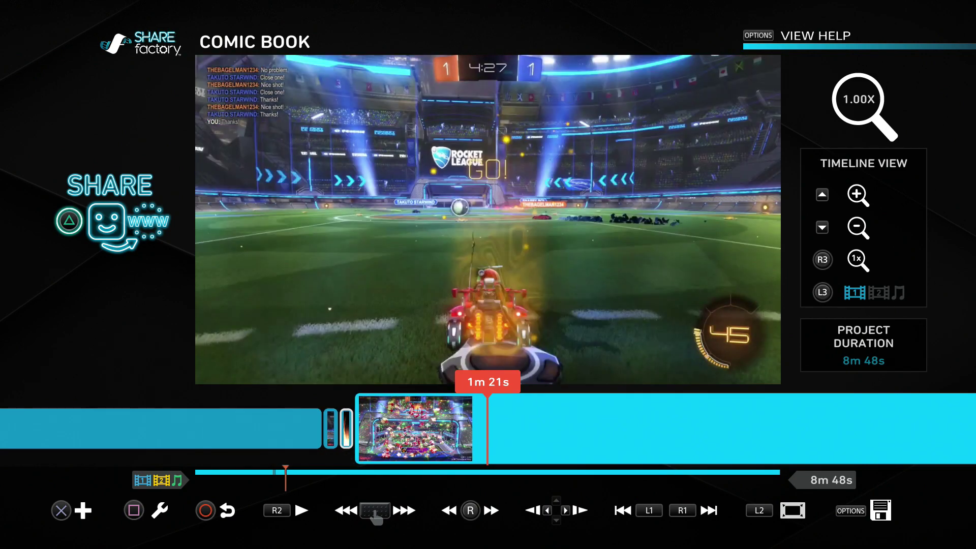
key(Left)
key(Left)
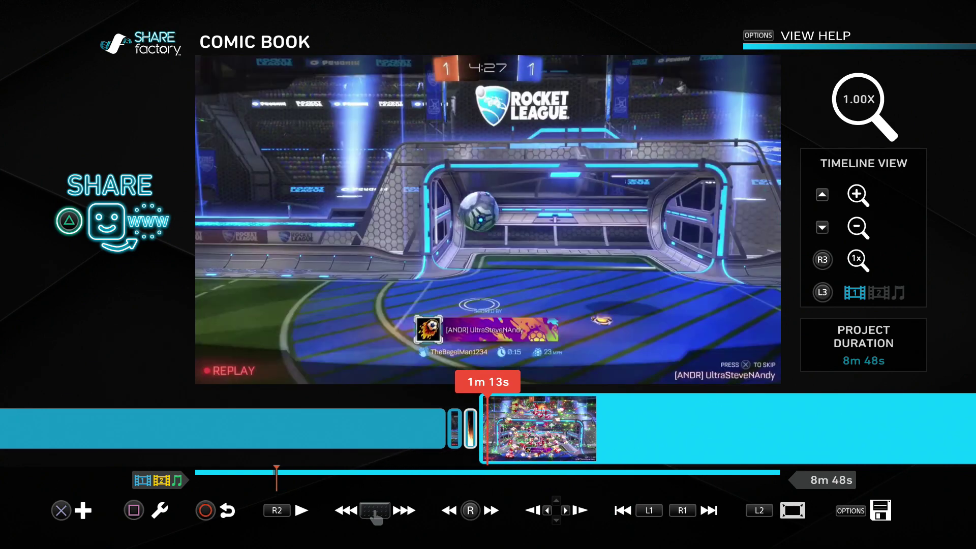
Browse the screenshot backgrounds in the BY CATEGORY list and return to the timeline without adding one
key(Return)
key(Return)
key(Return)
key(Down)
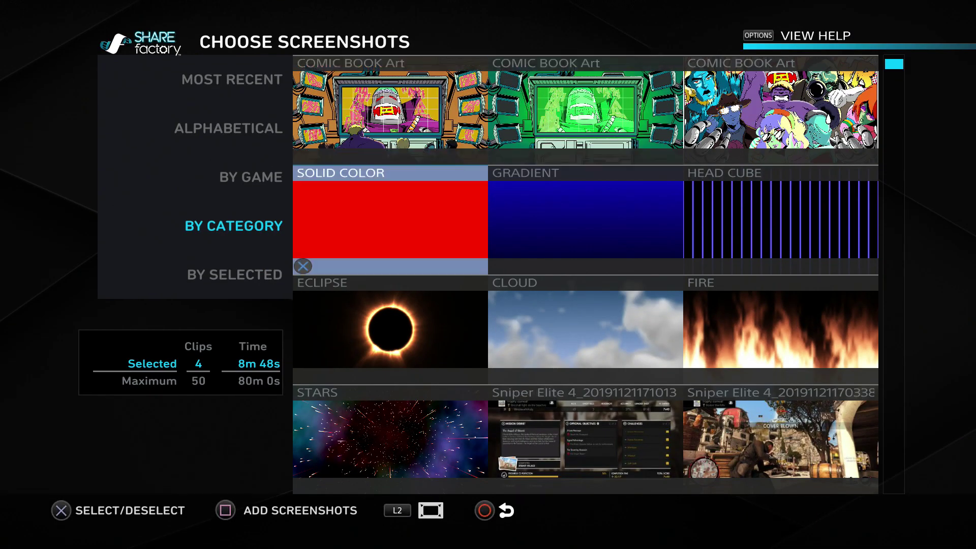
key(Down)
key(Right)
key(Left)
key(Right)
key(Left)
key(Right)
key(Up)
key(Left)
key(Down)
key(Right)
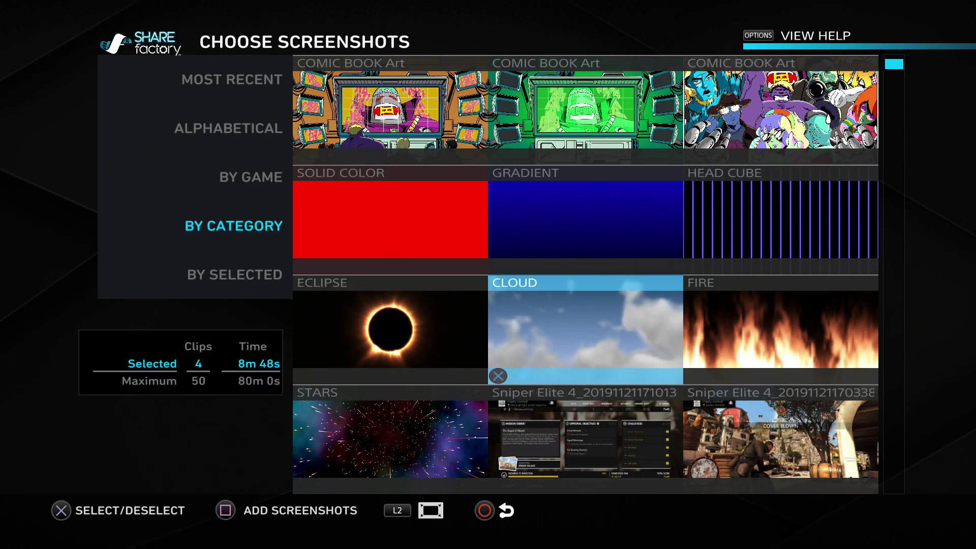
key(Down)
key(Up)
key(Left)
key(Left)
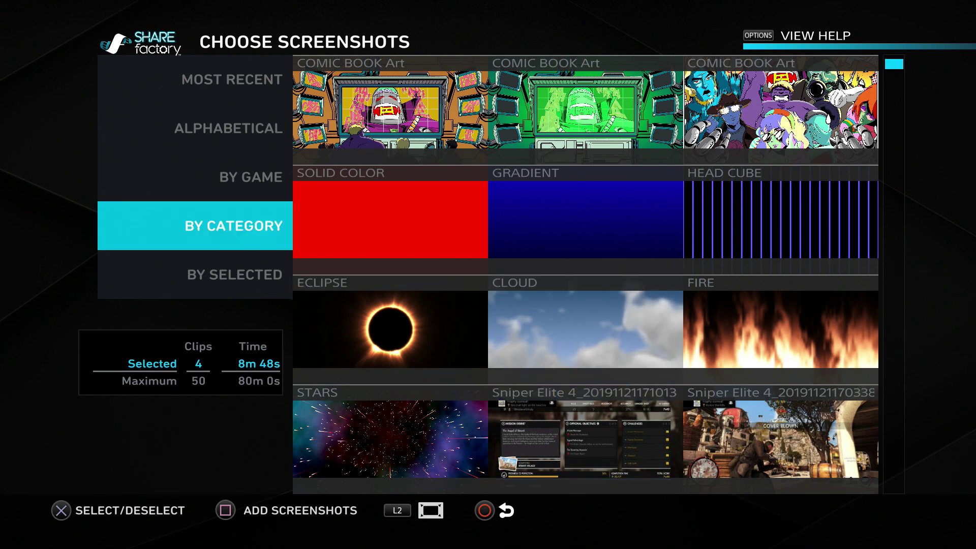
key(Left)
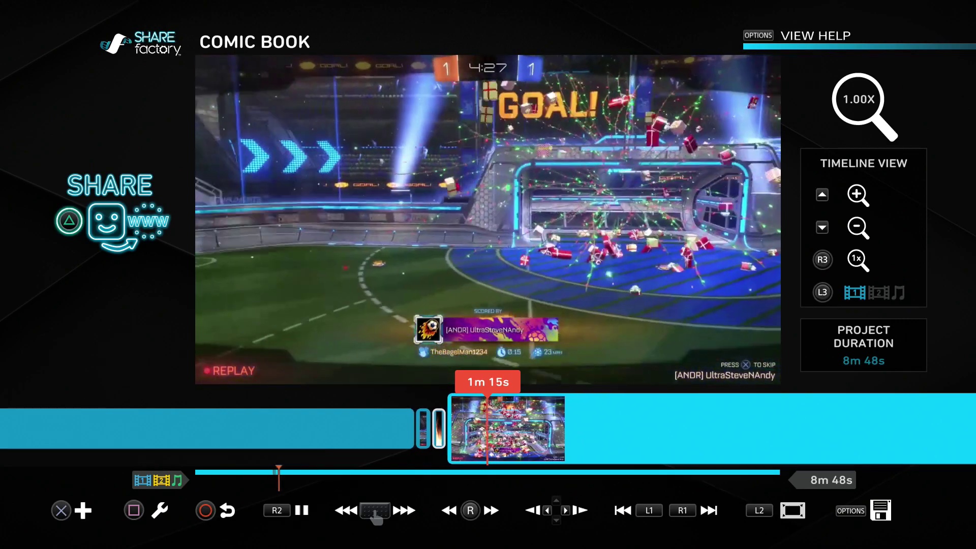
Pause the playback and move the playhead to the end of the gameplay clip at 8m 48s
key(space)
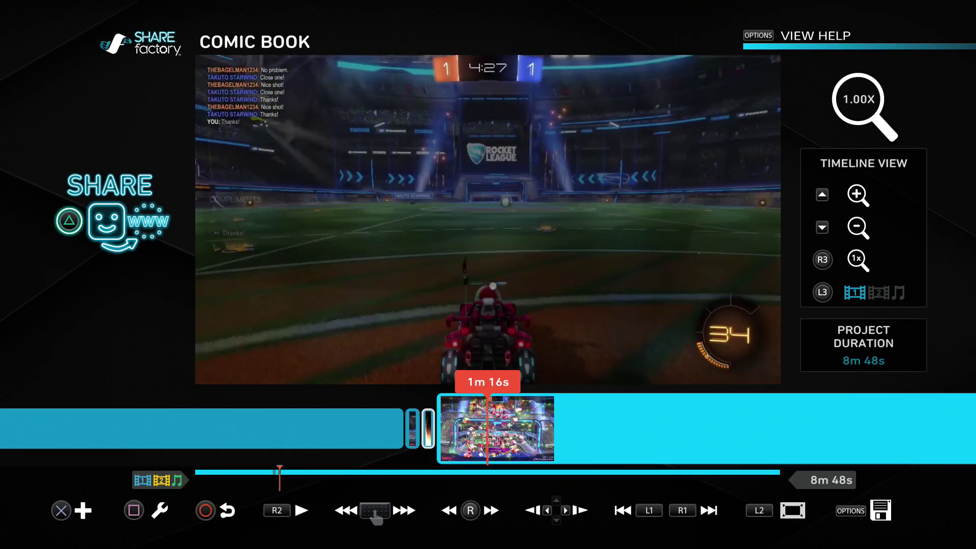
scroll(487, 428, right, 10)
key(Right)
key(Right)
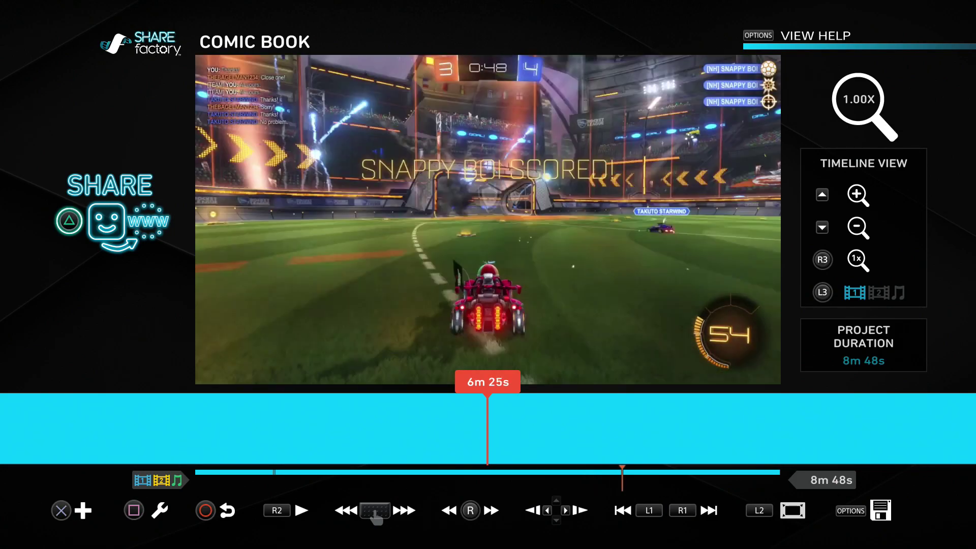
key(Right)
key(Left)
key(Right)
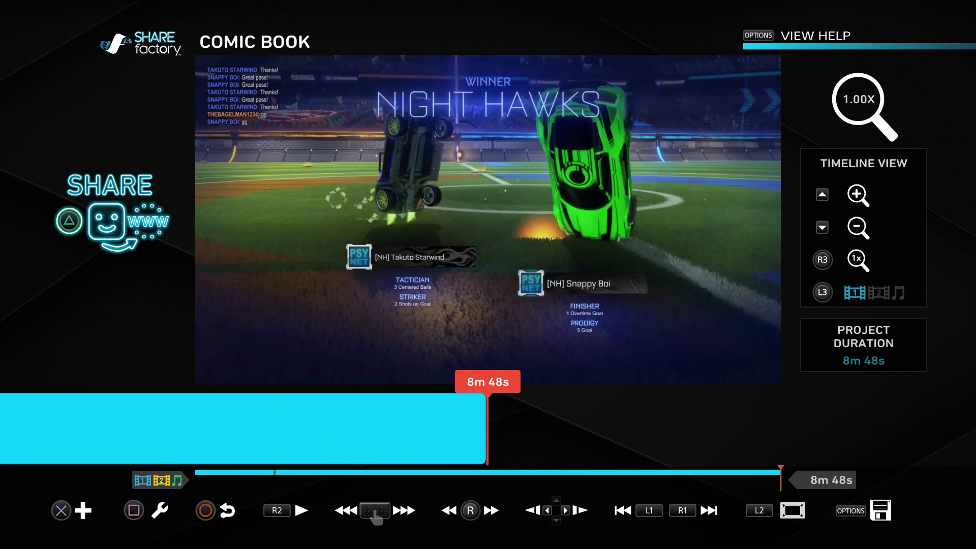
Add the HEAD CUBE background as a screenshot clip after the gameplay clip at the end of the timeline
key(Return)
key(Left)
key(Return)
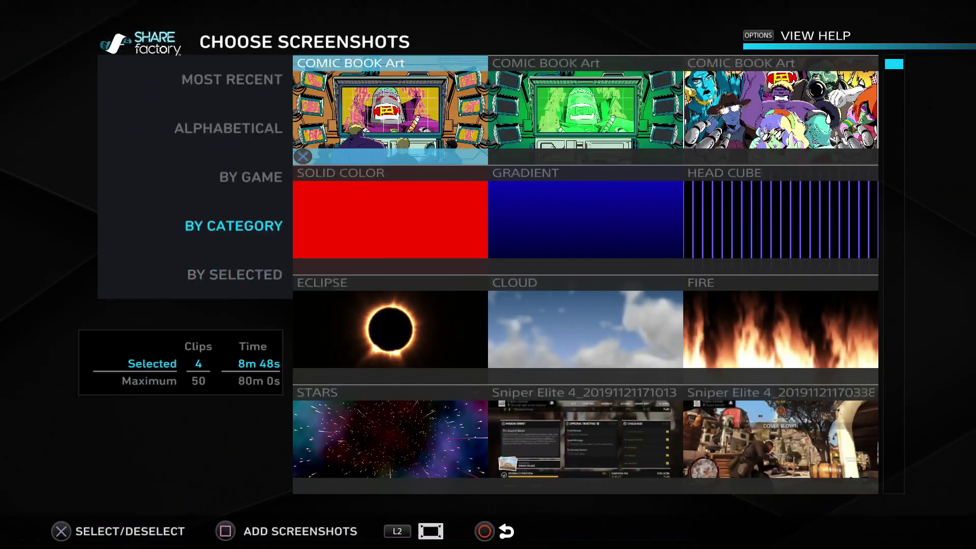
key(Down)
key(Right)
key(Right)
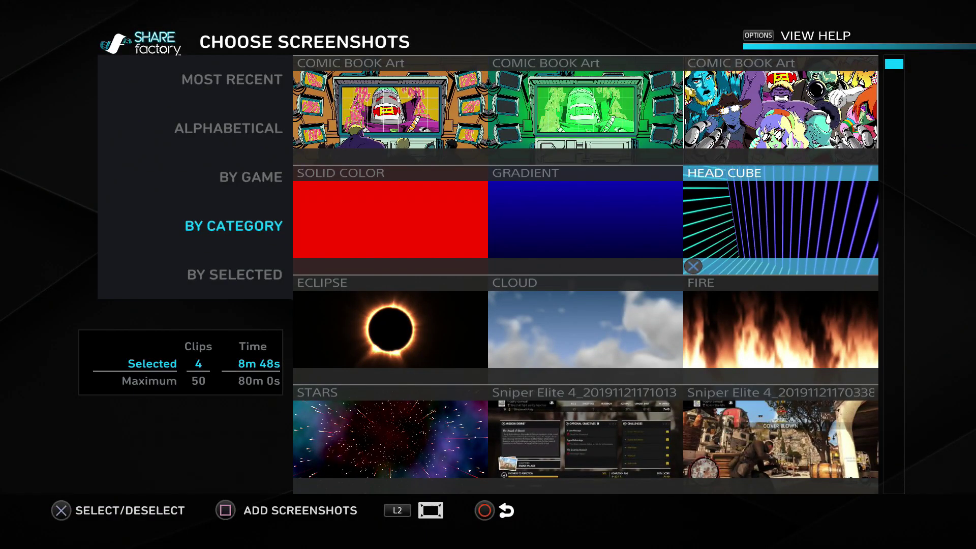
key(Return)
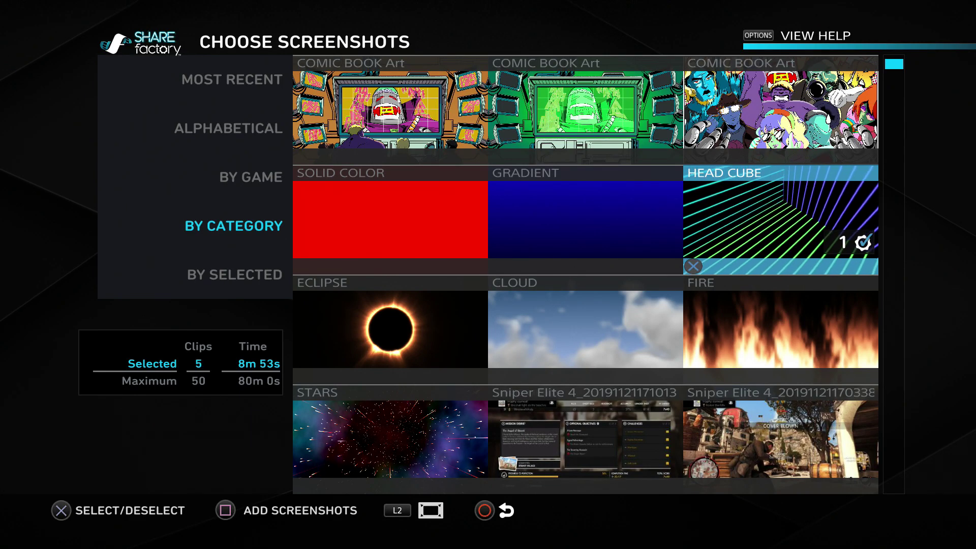
key(space)
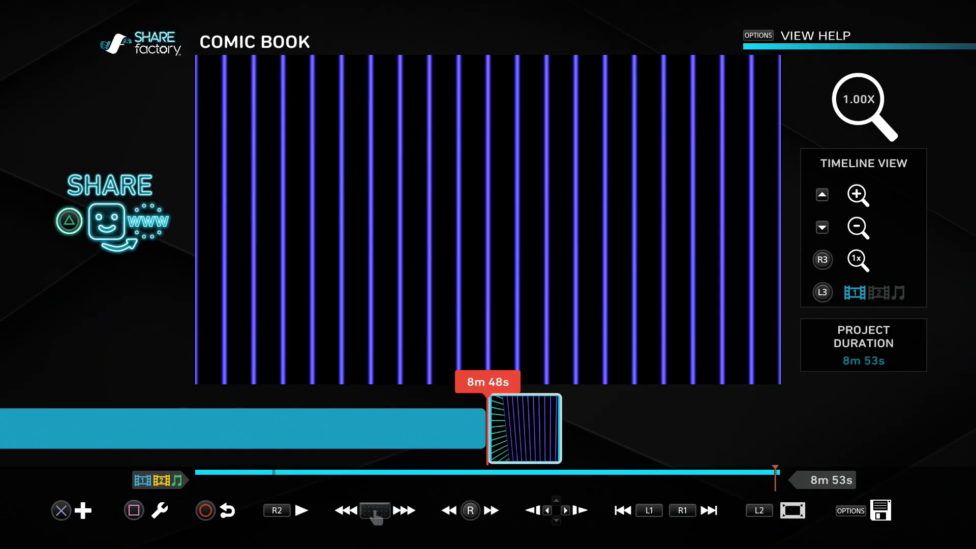
Scrub across the join between the gameplay and HEAD CUBE clips and place the playhead at 8m 47s
key(Right)
key(Left)
key(Right)
key(Left)
key(Right)
key(Left)
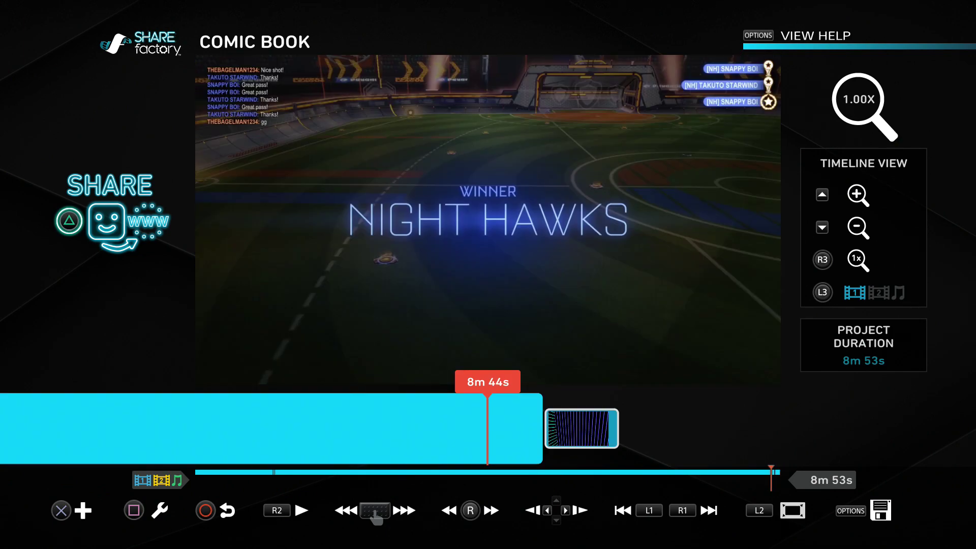
key(Right)
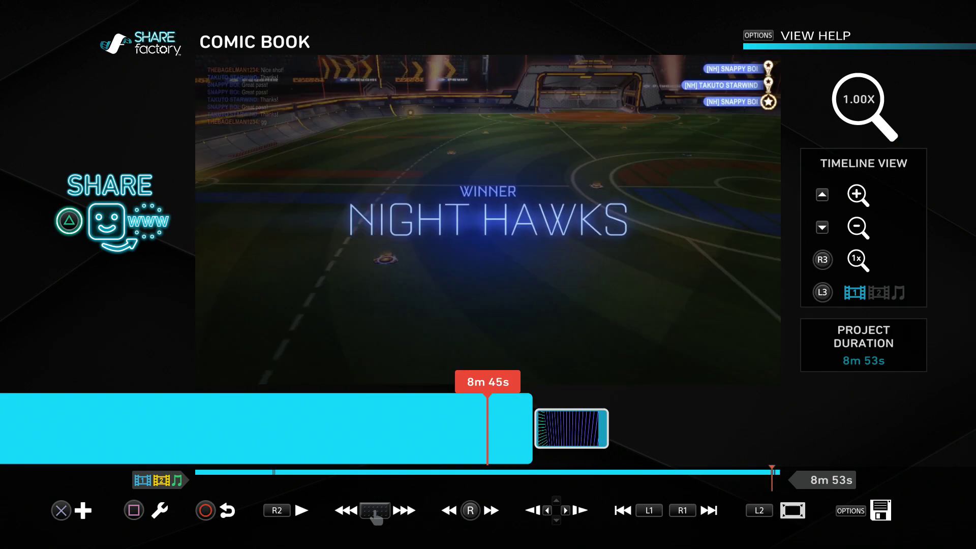
key(Right)
key(Left)
key(Left)
key(Right)
key(Left)
Open the music selection for adding a track at the playhead
key(Return)
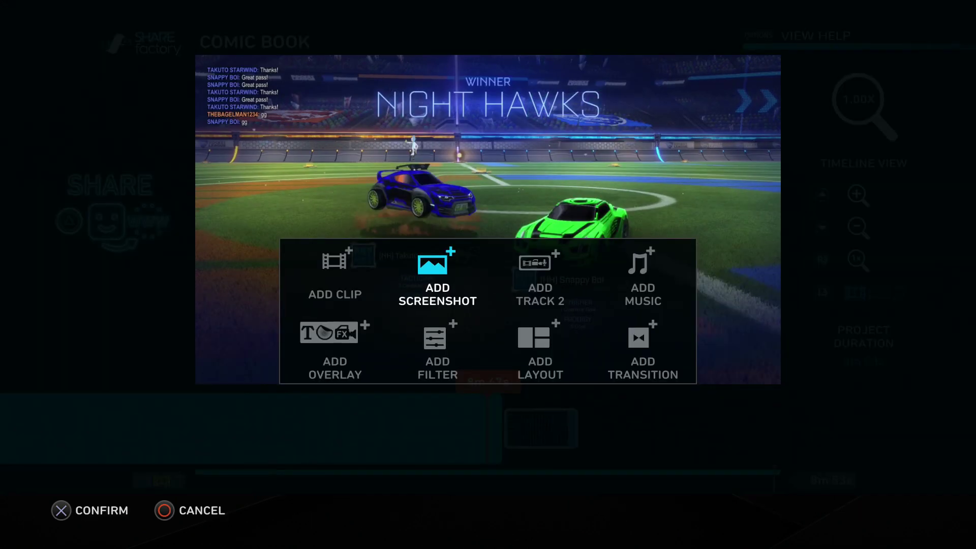
key(Right)
key(Right)
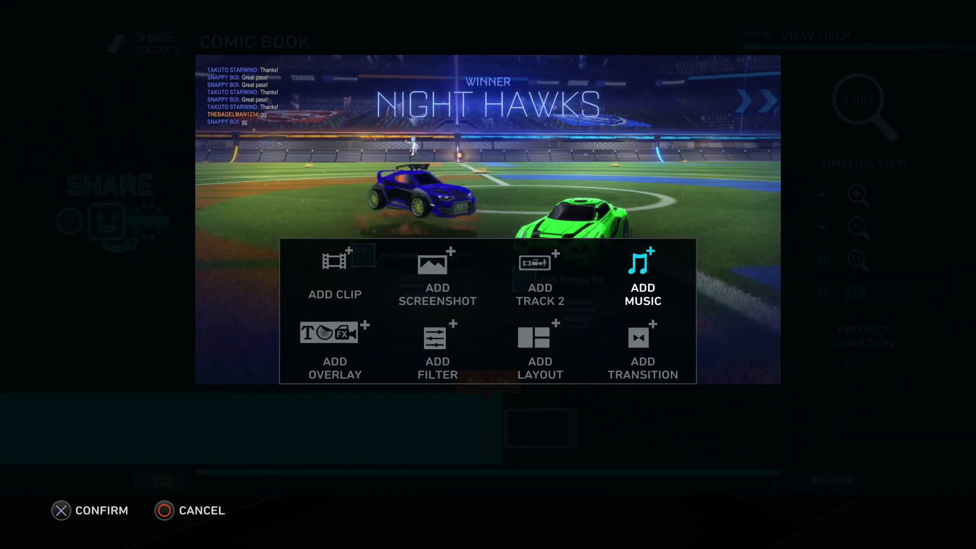
key(Return)
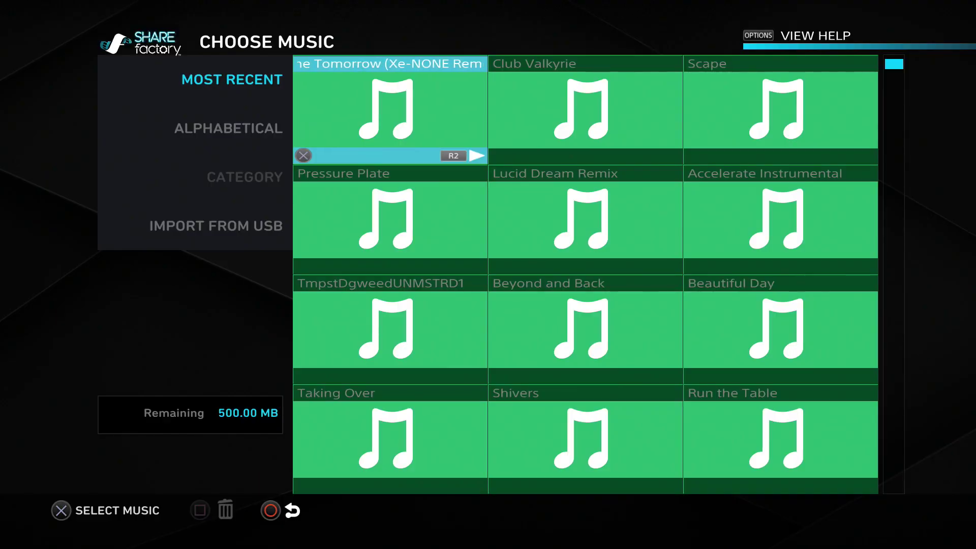
Look through the MOST RECENT music tracks, from Gone Tomorrow to Beyond and Back and TmpstDgweedUNMSTRD1
key(Right)
key(Left)
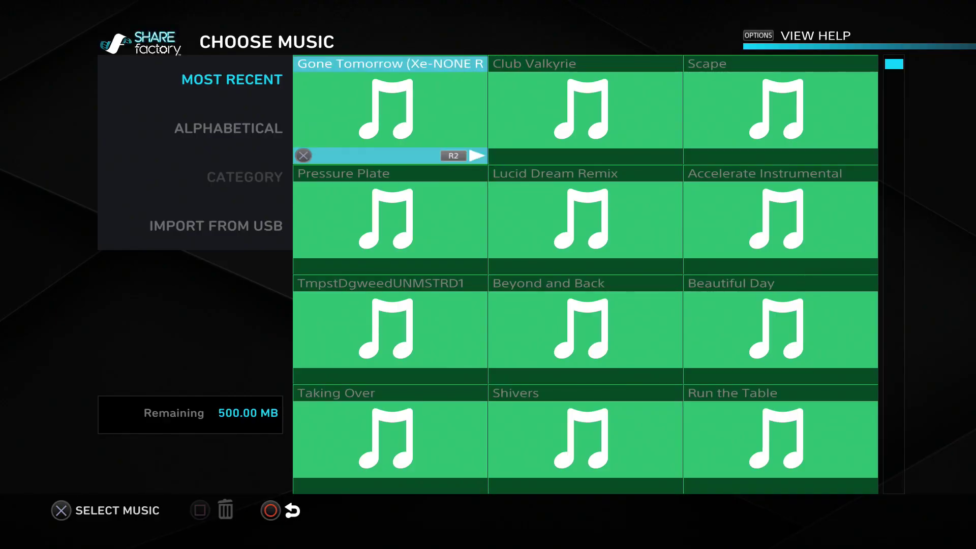
key(Right)
key(Down)
key(Left)
key(Right)
key(Down)
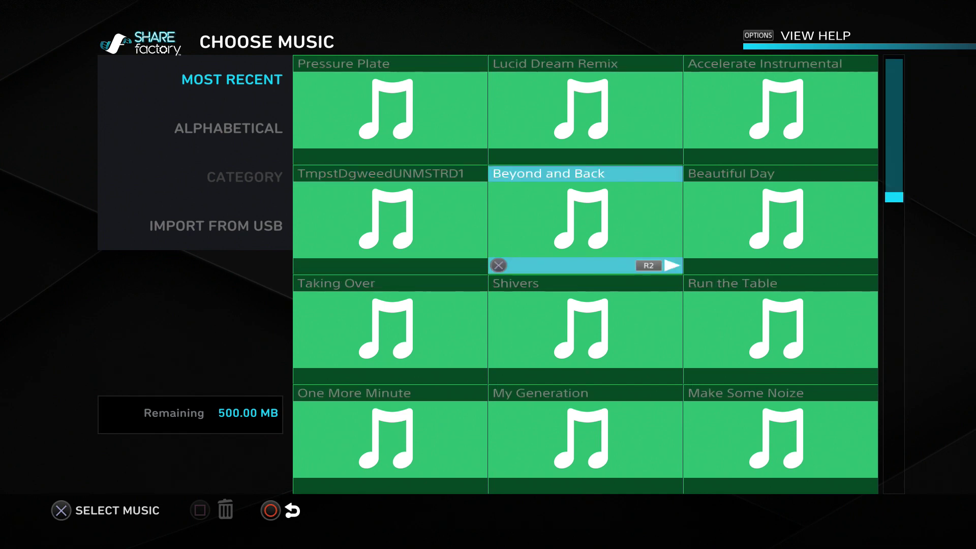
key(Right)
key(Left)
key(Left)
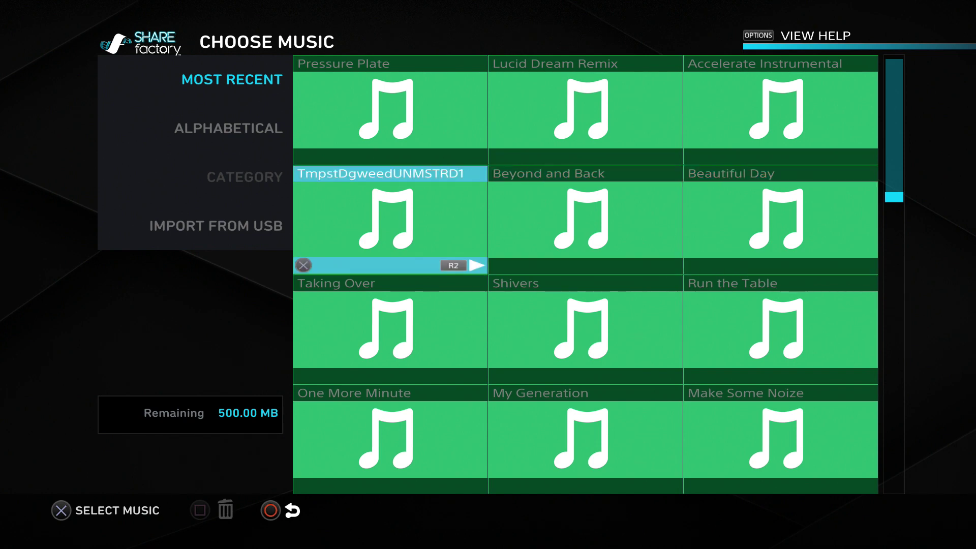
Try to import music from USB and dismiss the notice
key(Left)
key(Down)
key(Down)
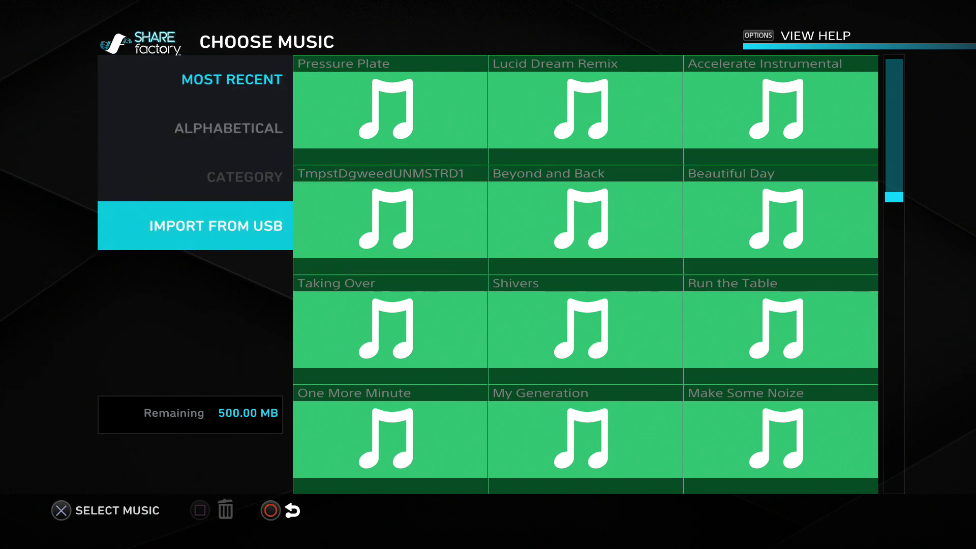
key(Return)
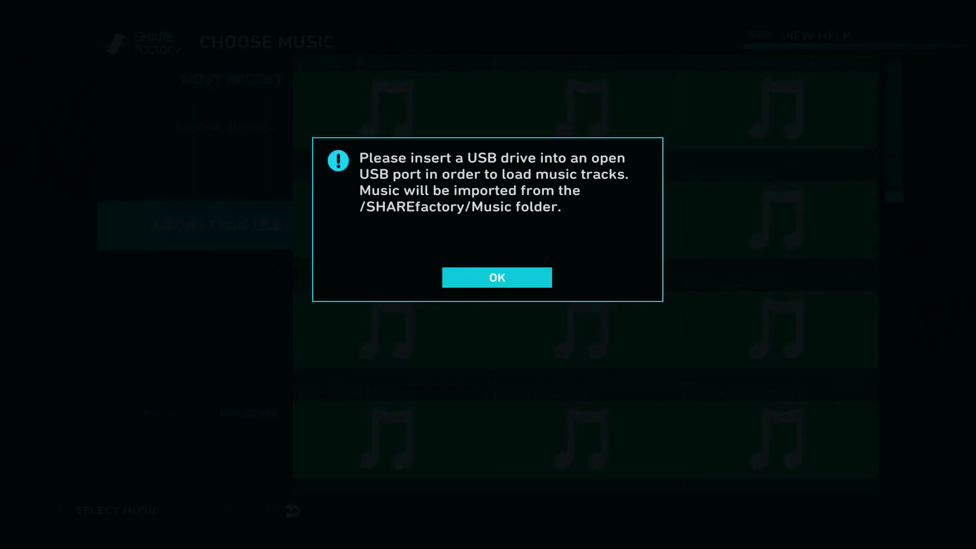
key(Return)
Add the My Generation track to the timeline at 8m 47s
key(Right)
key(Right)
key(Right)
key(Down)
key(Left)
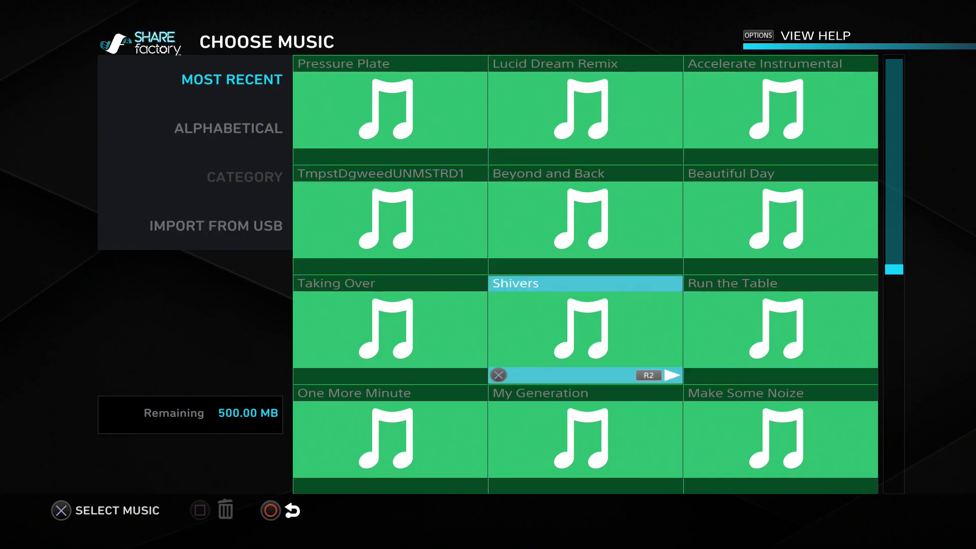
key(Down)
key(Left)
key(Right)
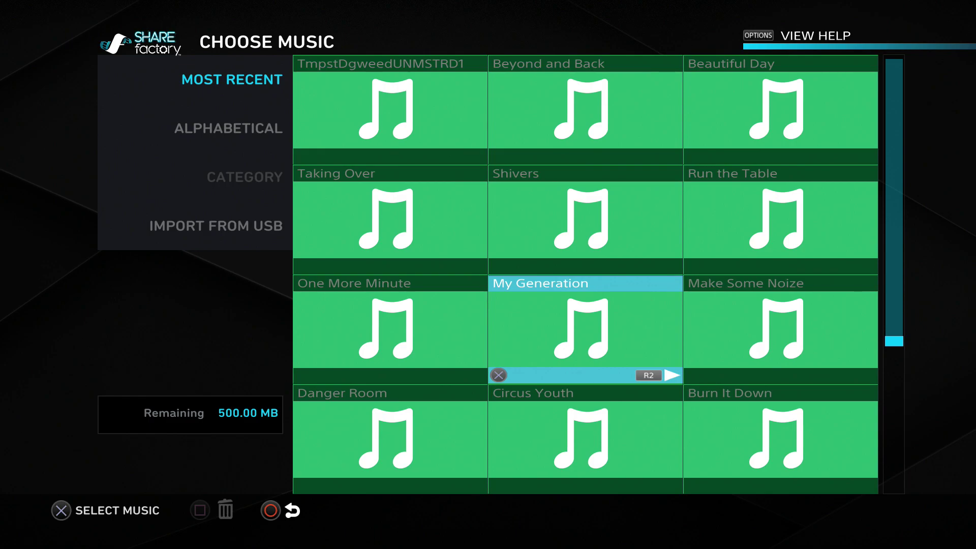
key(Return)
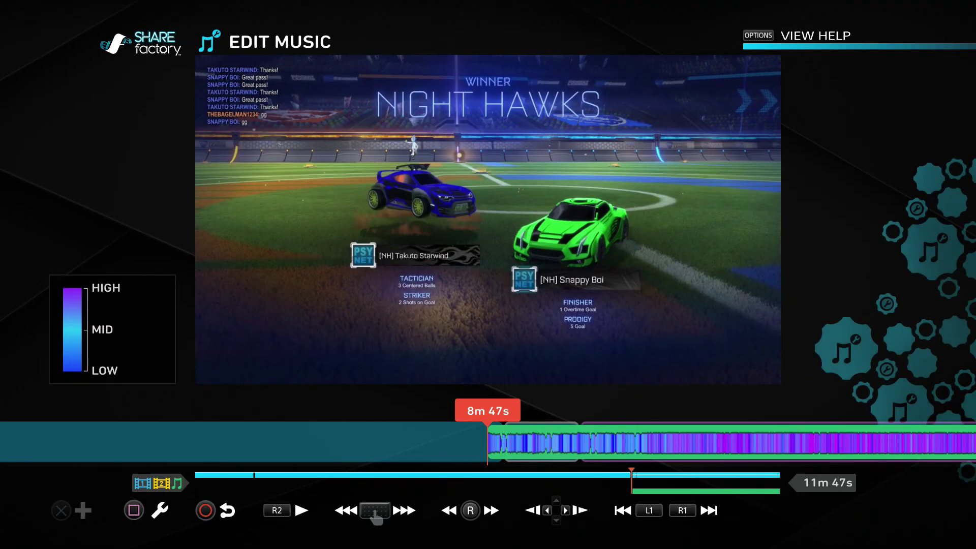
Scrub over the start of the music track between 8m 45s and 8m 55s and stop at 8m 49s
key(Right)
key(Left)
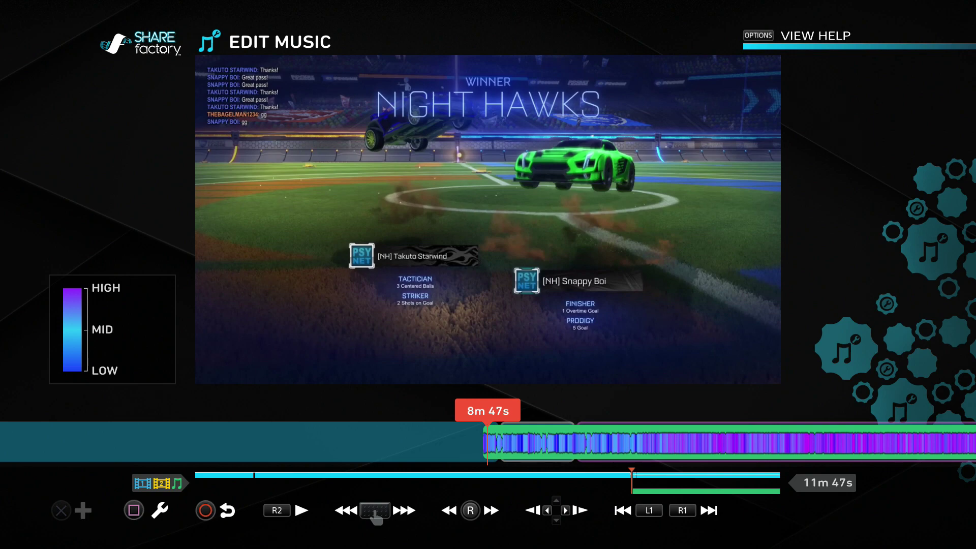
key(Right)
key(Right)
key(Left)
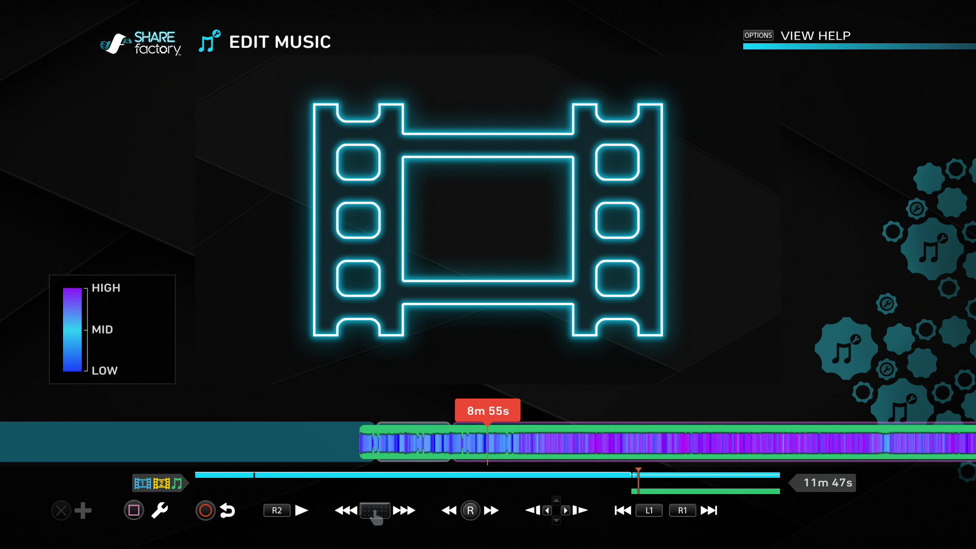
key(Left)
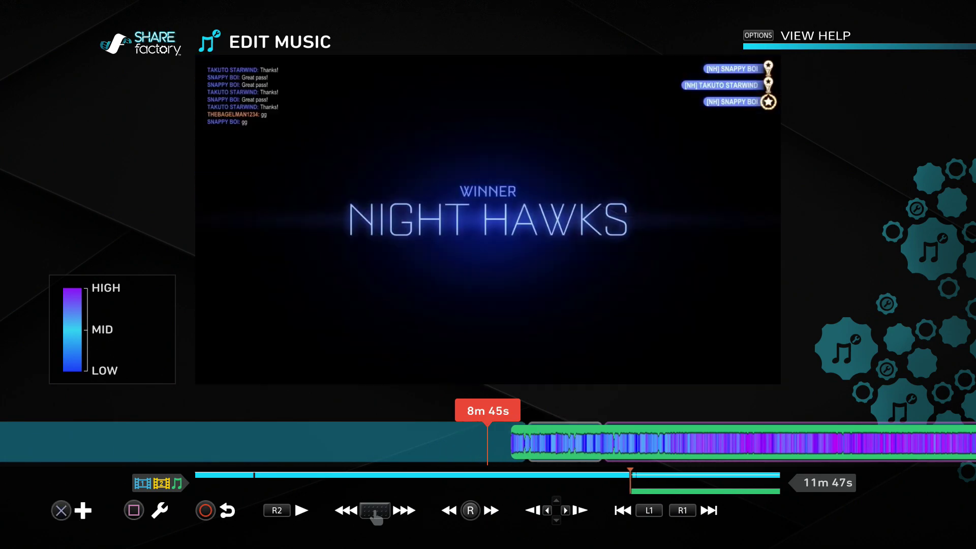
key(Right)
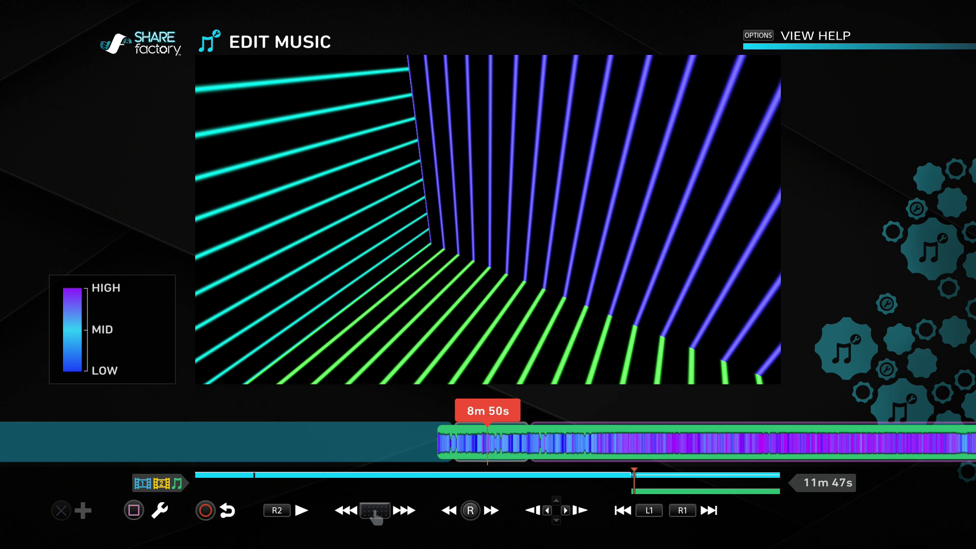
key(Left)
Review the editing options for the music track and start Split Music
key(Return)
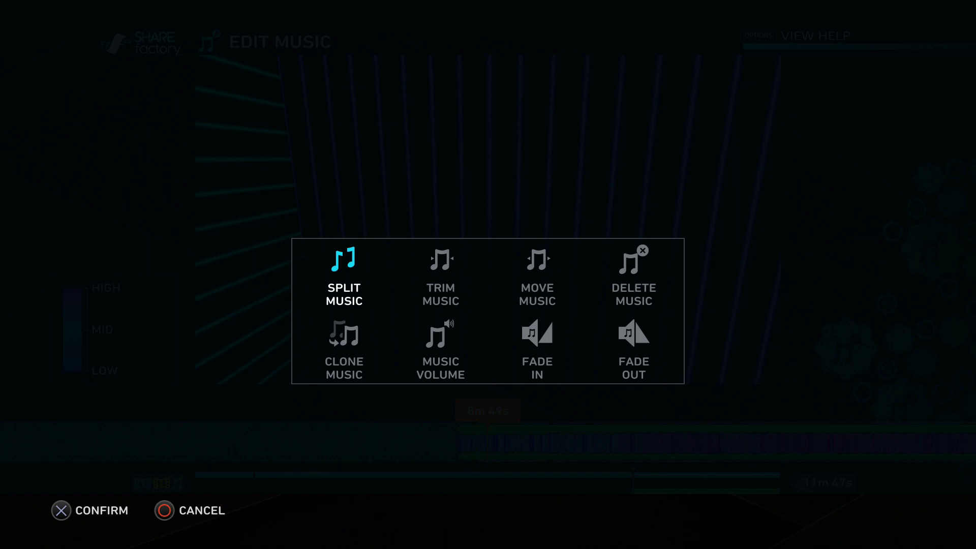
key(Right)
key(Right)
key(Right)
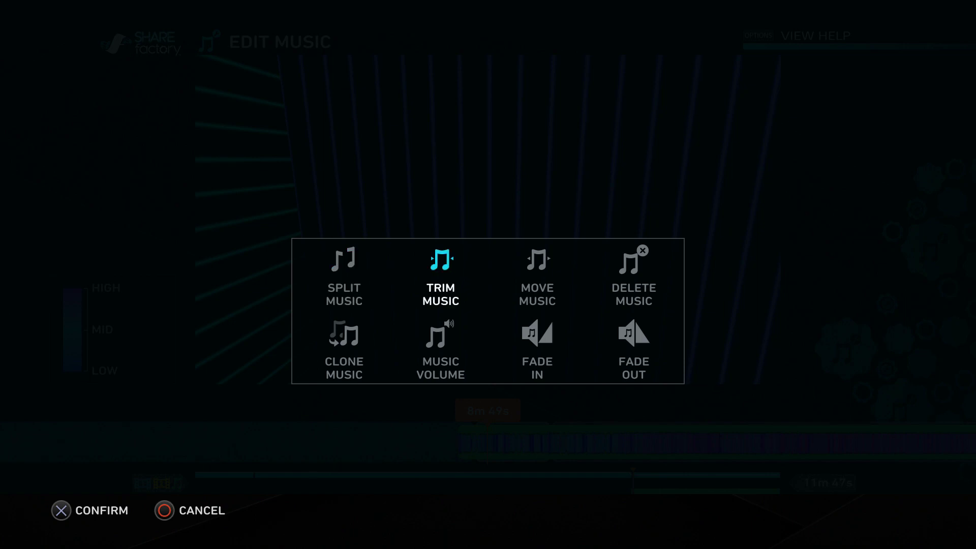
key(Right)
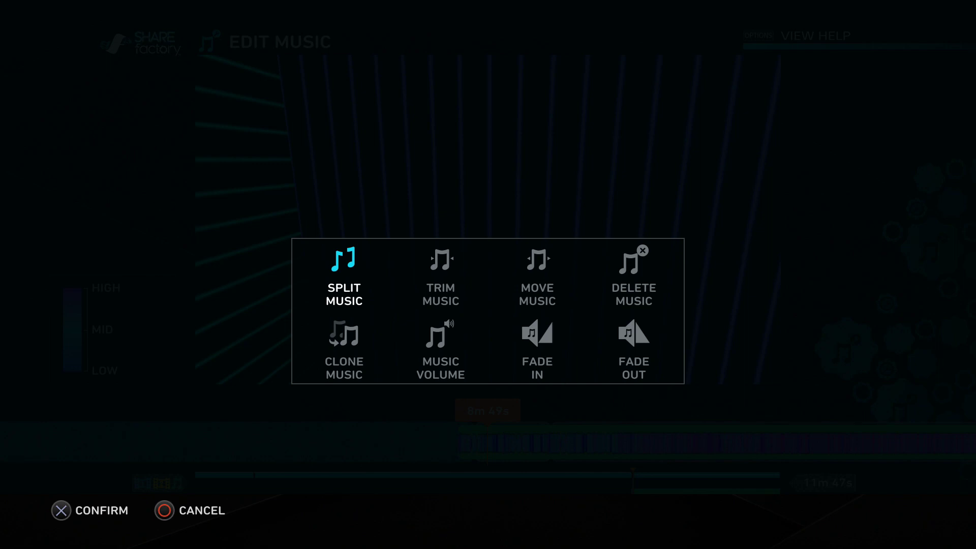
key(Right)
key(Left)
key(Return)
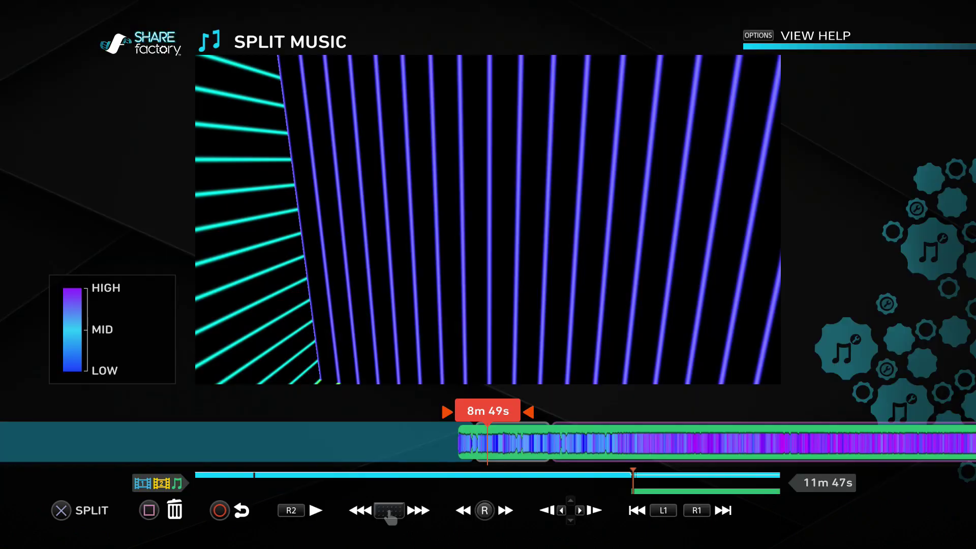
Split the music at the end of the HEAD CUBE clip, about 8m 53s, and remove the rest of the track
key(Left)
key(Left)
key(Left)
key(Right)
key(Right)
key(Right)
key(Left)
key(Return)
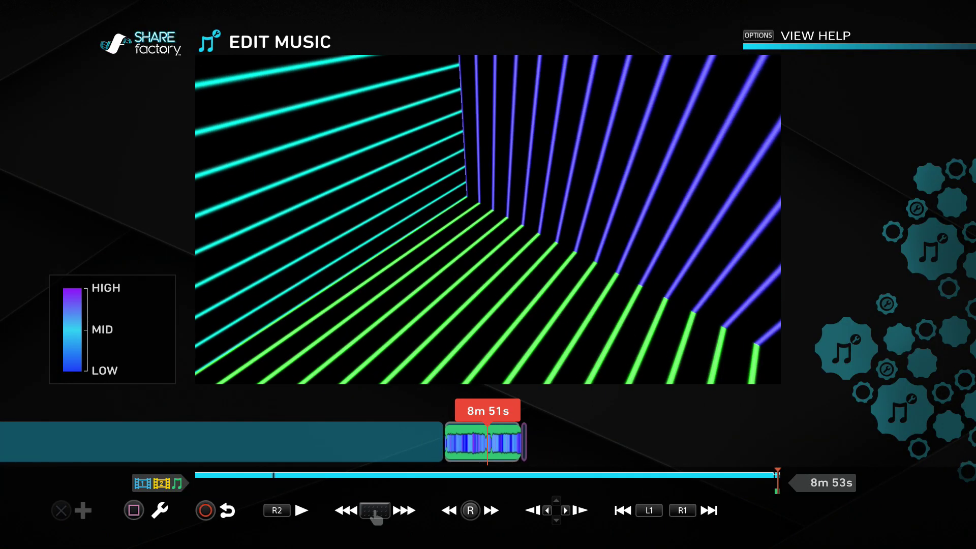
Set the volume of the short music track at the end of the timeline to 102% with Prioritize enabled
key(Return)
key(Down)
key(Right)
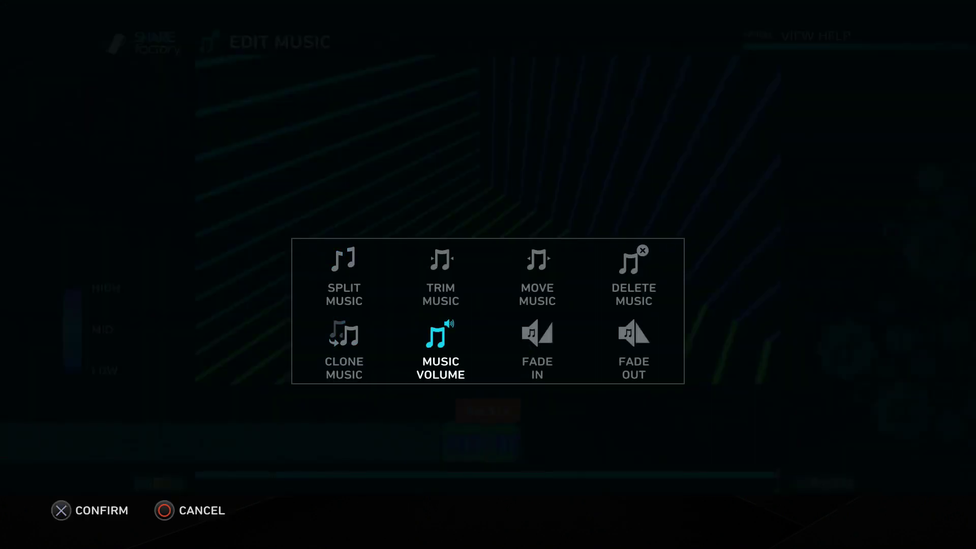
key(Return)
key(Right)
key(Left)
key(Down)
key(Up)
key(Right)
key(Down)
key(Up)
key(Right)
key(Down)
key(Up)
key(Down)
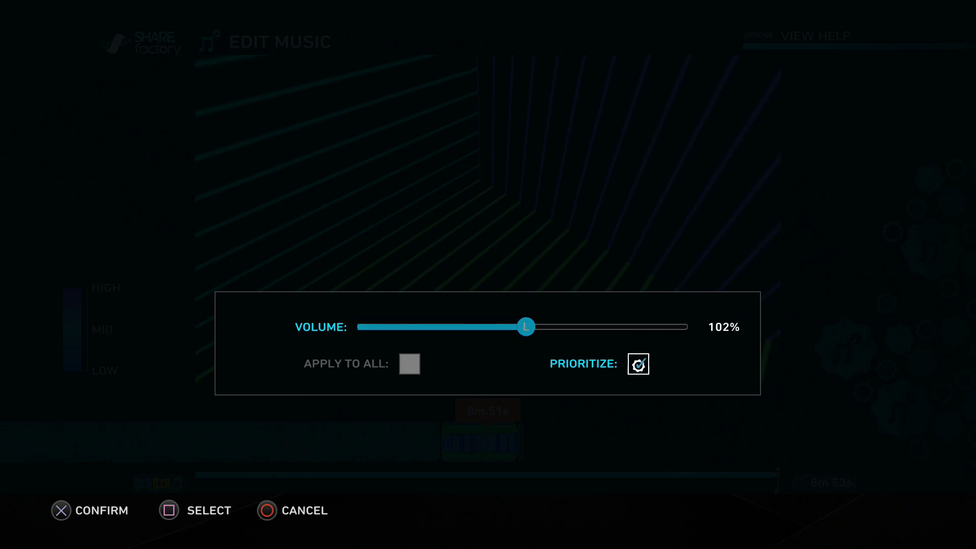
key(Return)
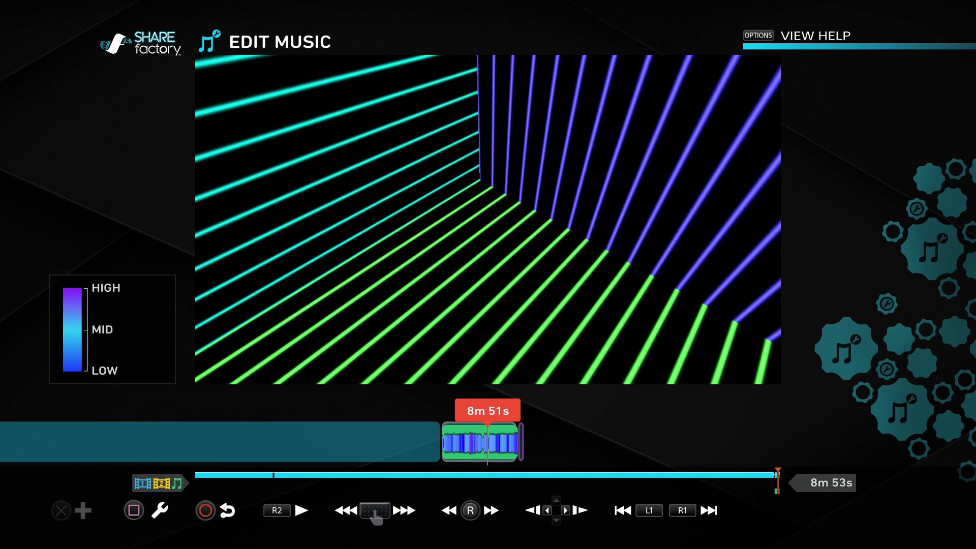
Apply a 0.3 s fade-in to the music track and leave music editing
key(Return)
key(Right)
key(Right)
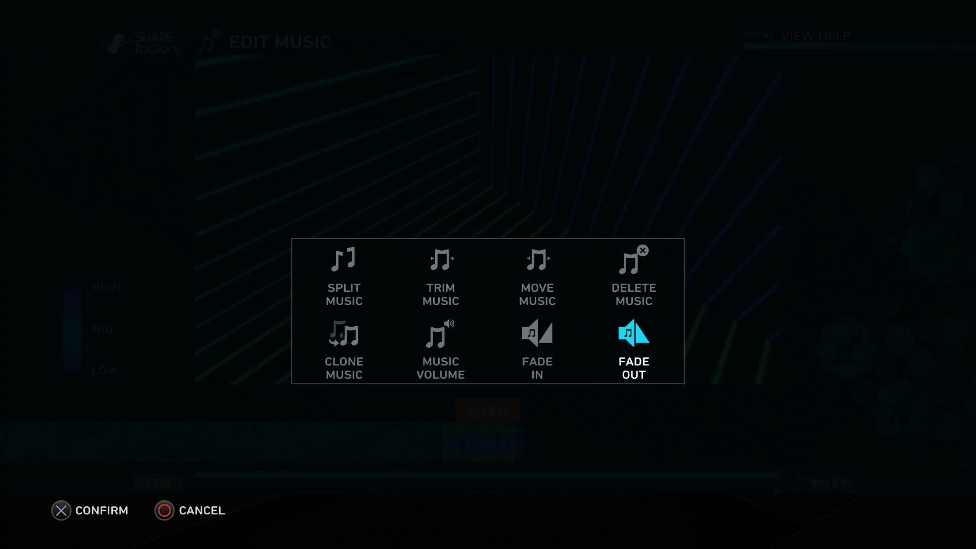
key(Return)
key(Left)
key(Left)
key(Left)
key(Left)
key(Left)
key(Right)
key(Right)
key(Right)
key(Right)
key(Right)
key(Right)
key(Right)
key(Right)
key(Right)
key(Right)
key(Right)
key(Right)
key(Right)
key(Right)
key(Right)
key(Right)
key(Right)
key(Left)
key(Left)
key(Left)
key(Left)
key(Left)
key(Left)
key(Left)
key(Left)
key(Left)
key(Left)
key(Left)
key(Left)
key(Left)
key(Left)
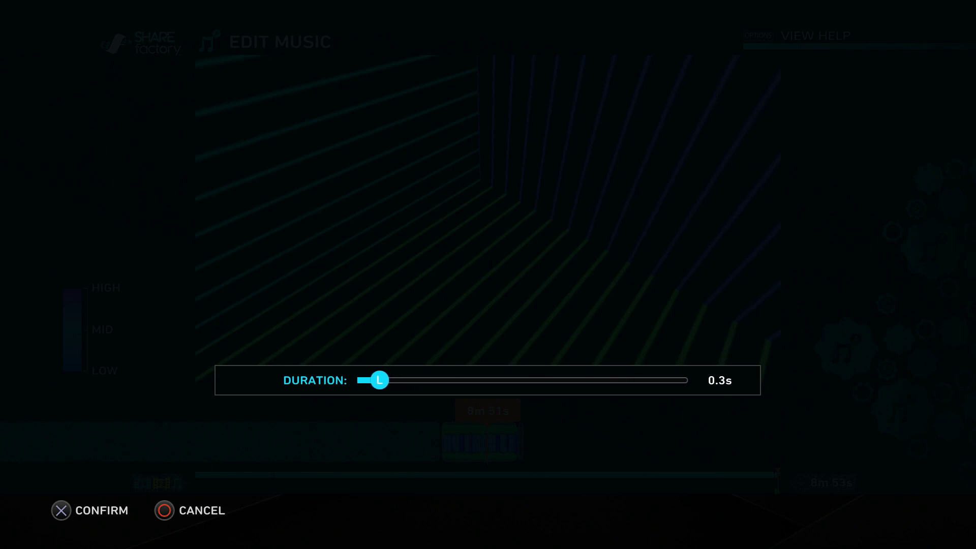
key(Return)
key(Right)
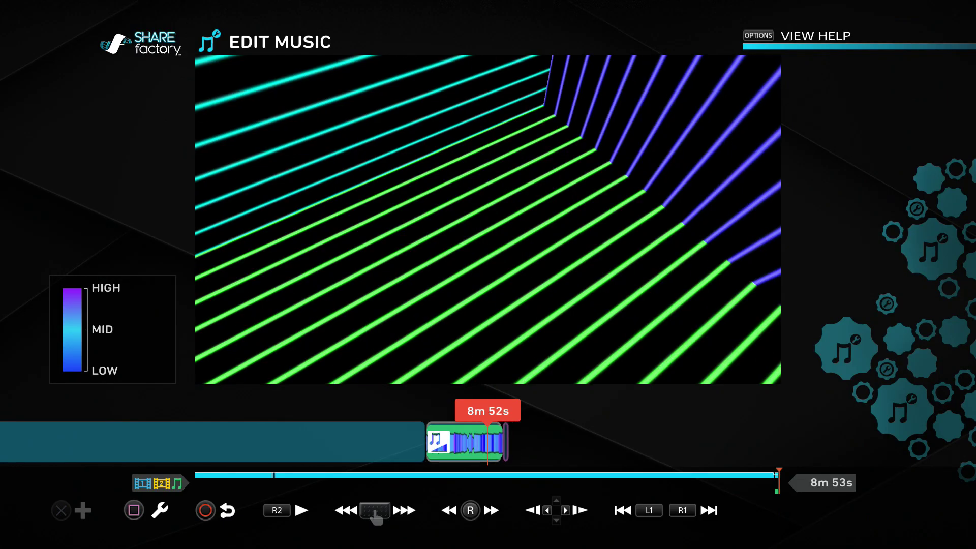
key(Left)
key(Right)
key(Escape)
Scrub back and forth over the end of the timeline and stop in the gameplay clip at 8m 26s
key(Left)
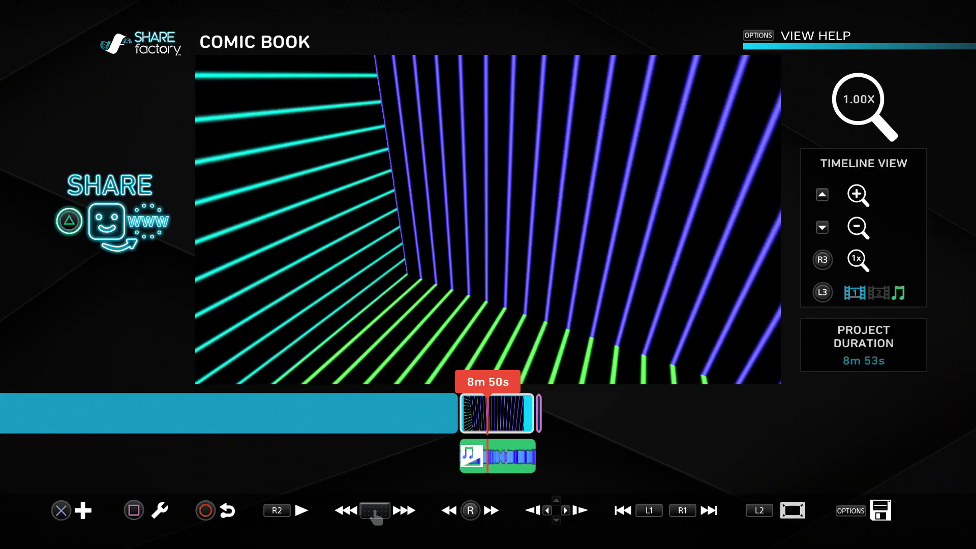
key(Right)
key(Left)
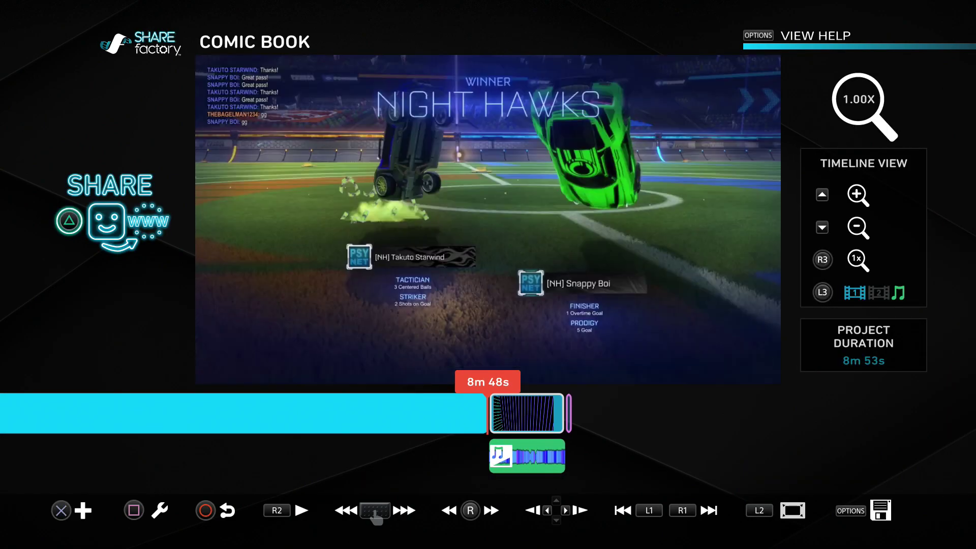
key(Right)
key(Left)
key(Right)
key(Left)
key(Left)
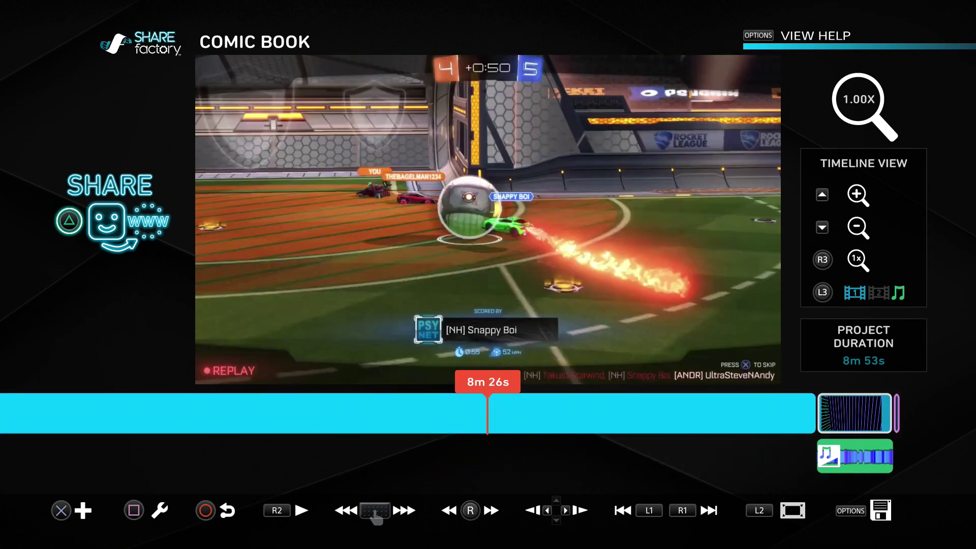
Start adding an overlay and review the Stickers, Theme Stickers and Imported Images categories
key(Return)
key(Right)
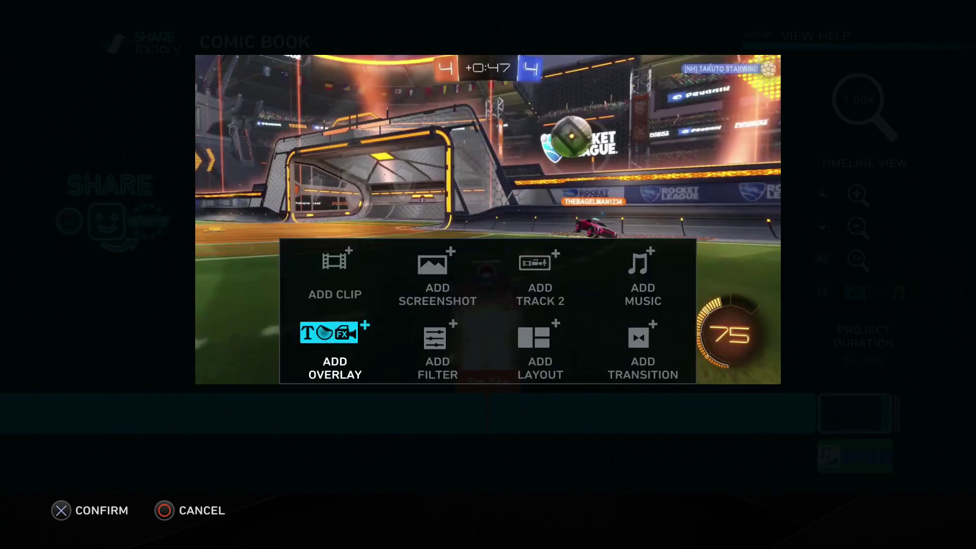
key(Return)
key(Right)
key(Left)
key(Right)
key(Right)
key(Left)
key(Up)
key(Left)
key(Down)
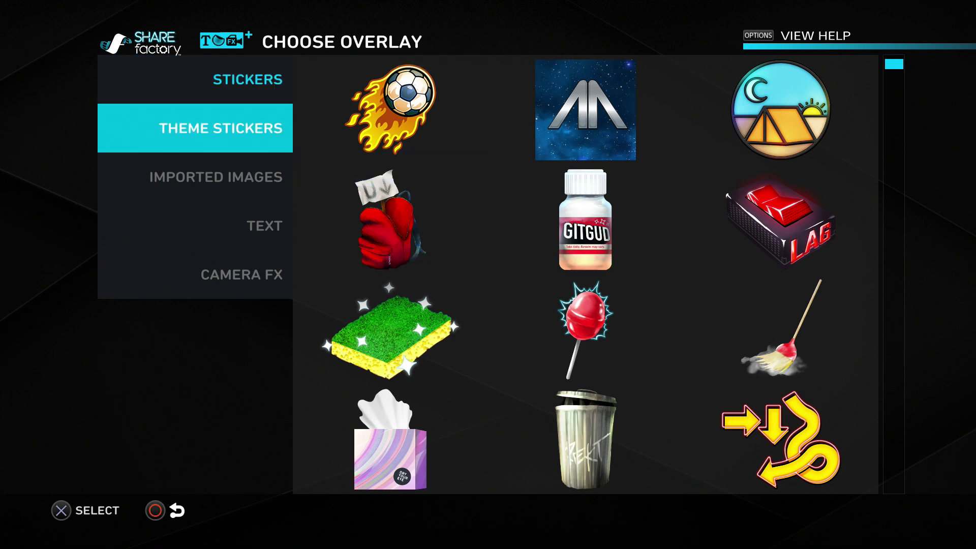
key(Right)
key(Left)
key(Down)
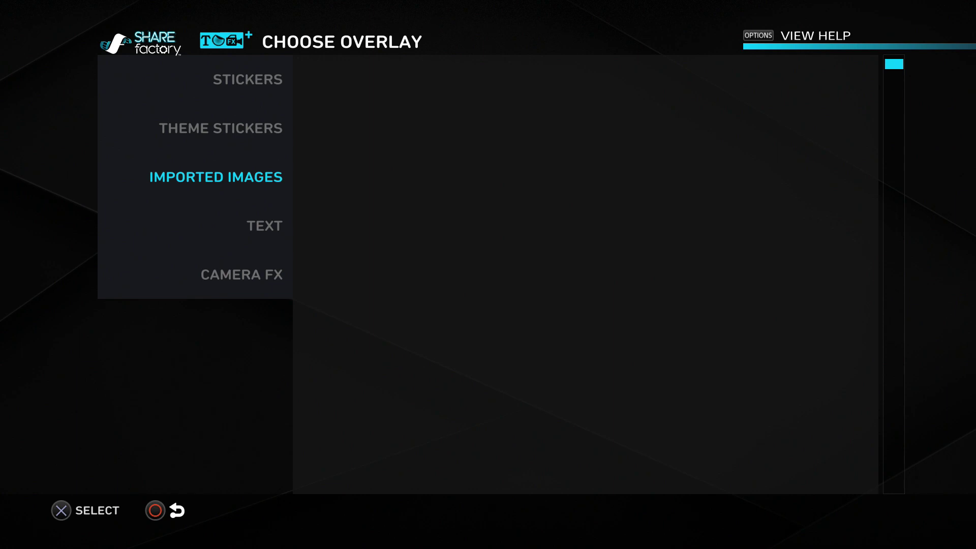
Review the available text overlay styles and sizes
key(Down)
key(Return)
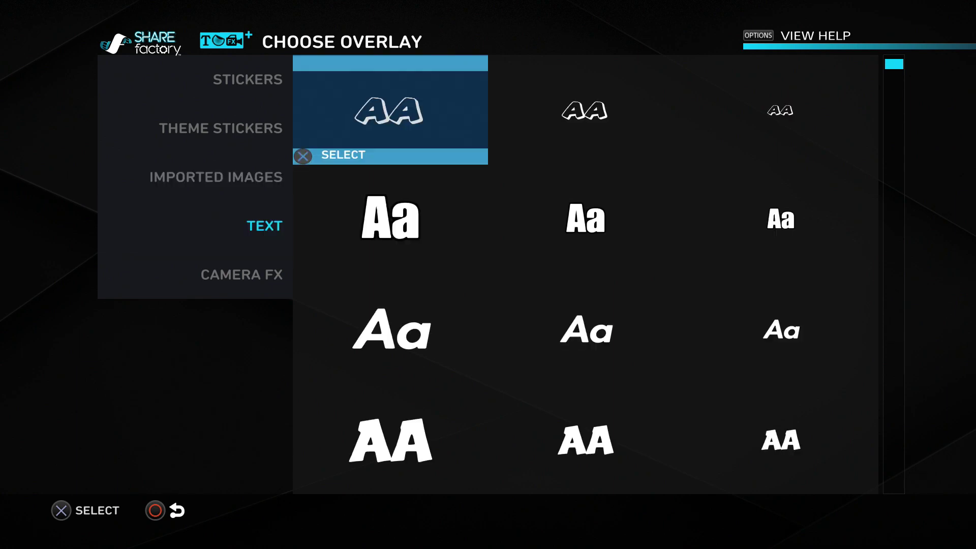
key(Down)
key(Right)
key(Right)
key(Down)
key(Down)
key(Down)
key(Left)
key(Down)
key(Down)
key(Down)
key(Down)
key(Left)
key(Down)
key(Left)
key(Down)
Examine the Camera FX overlays, including Quake, Stomp, Heartbeat and Focus
key(Return)
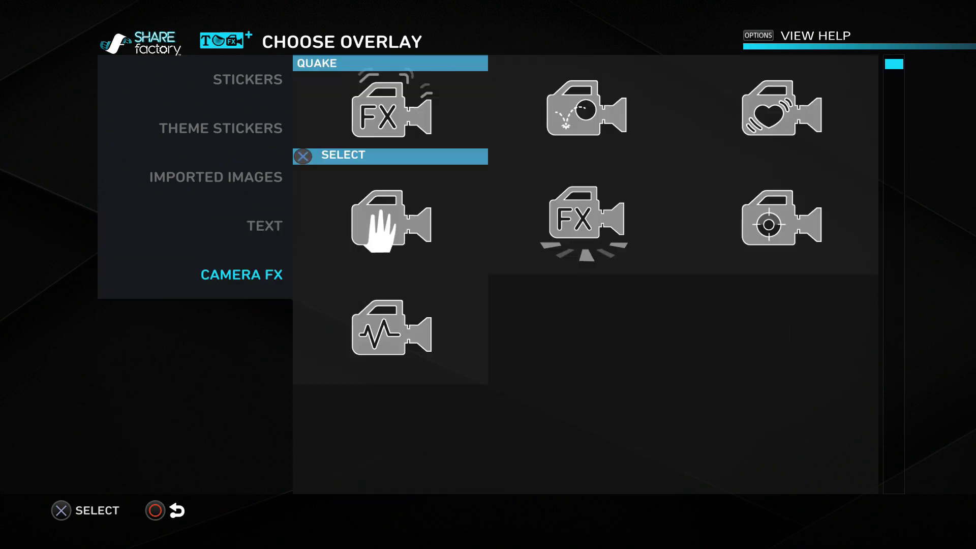
key(Down)
key(Right)
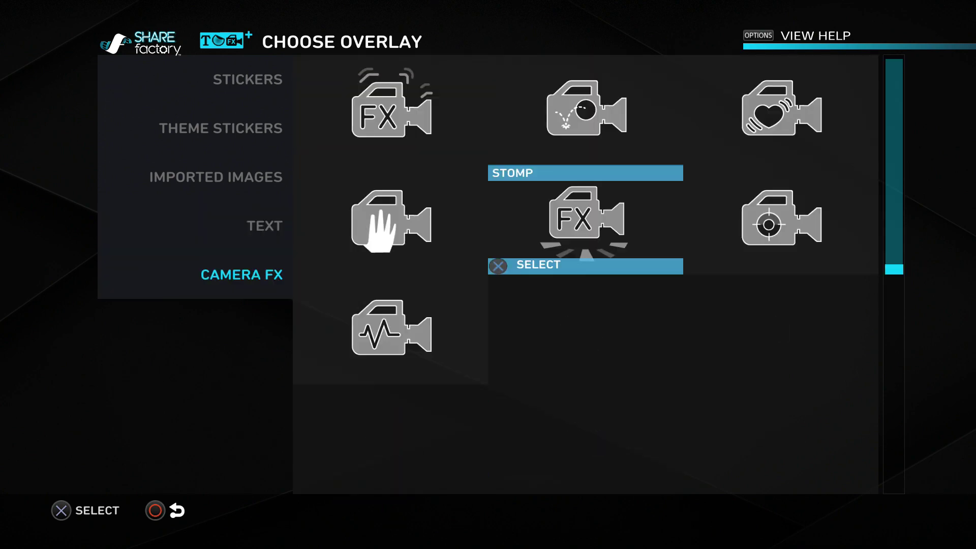
key(Left)
key(Up)
key(Right)
key(Right)
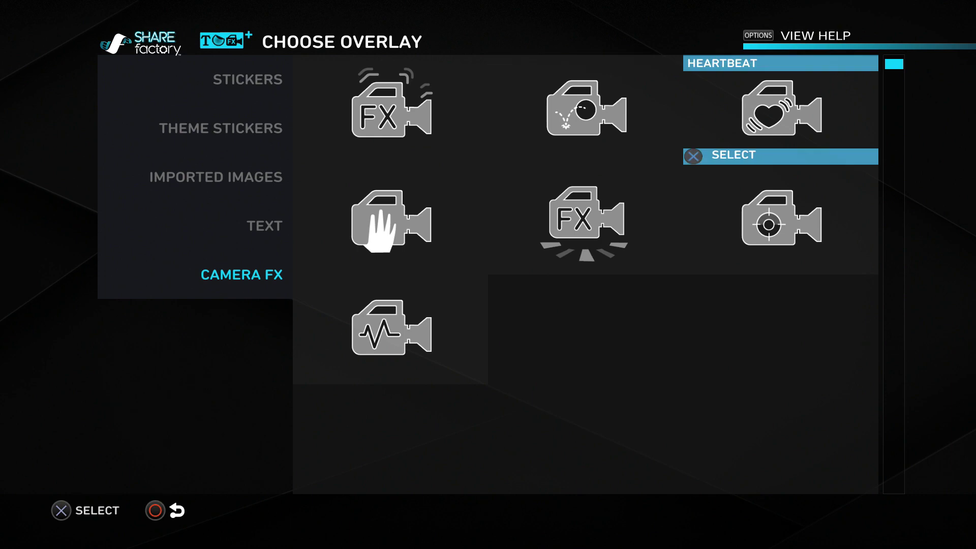
key(Down)
key(Left)
key(Right)
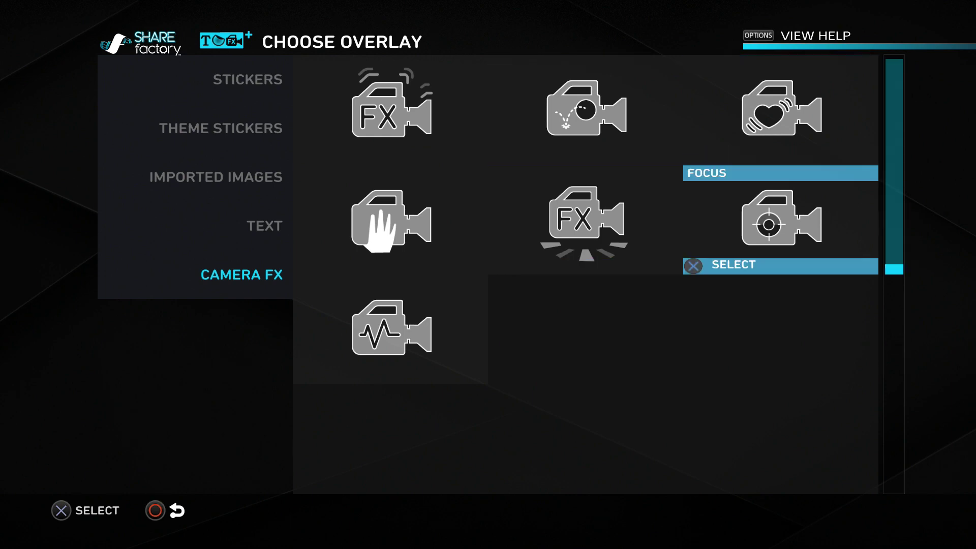
key(Left)
key(Left)
key(Up)
key(Up)
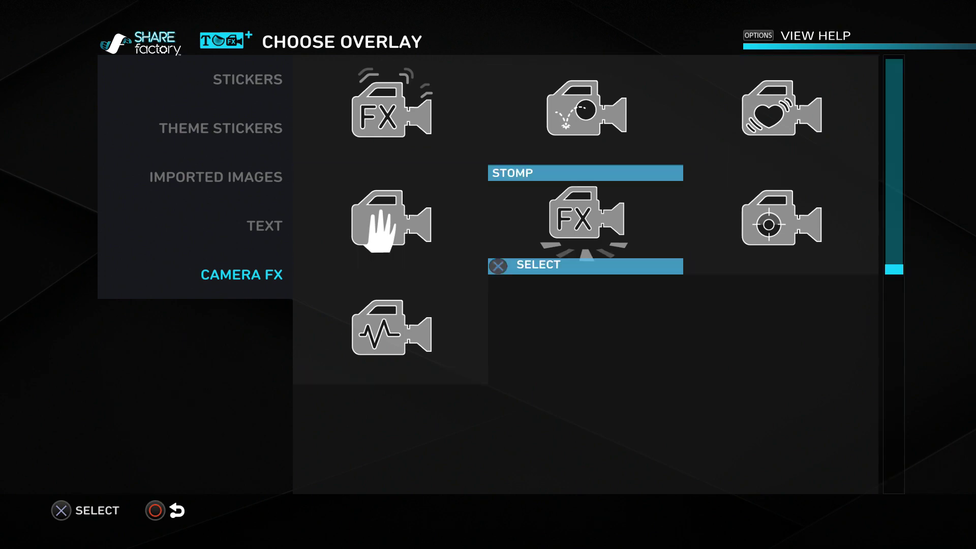
Add the Quake camera effect as an overlay on the gameplay clip
key(Left)
key(Right)
key(Down)
key(Left)
key(Up)
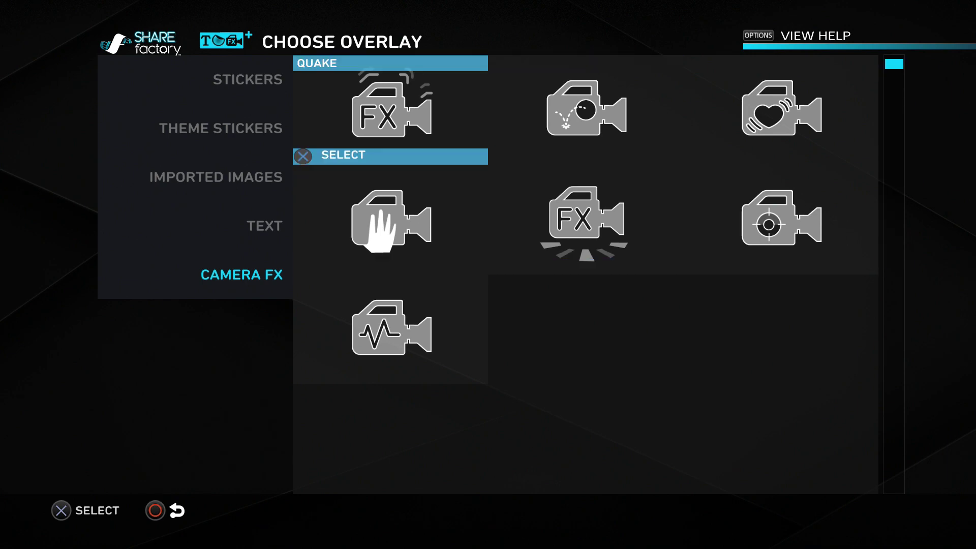
key(Return)
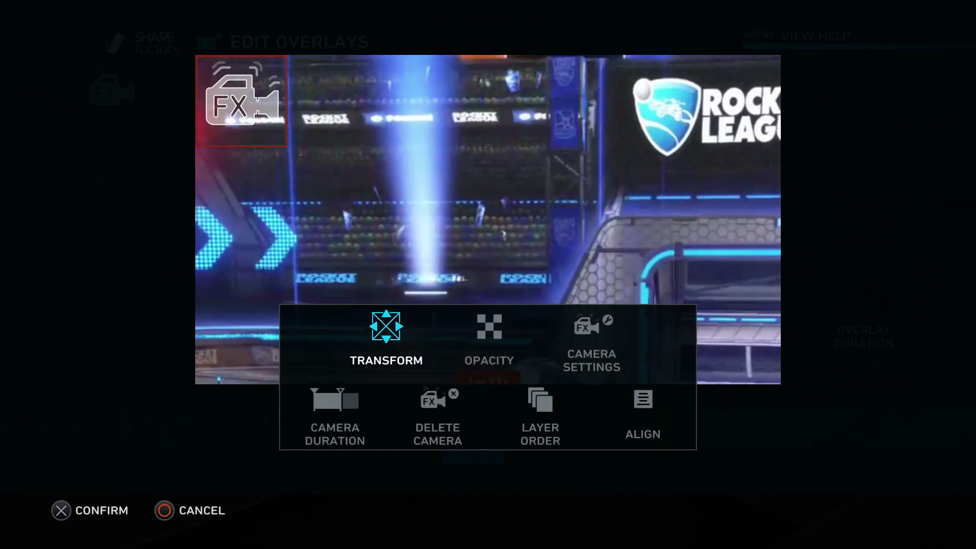